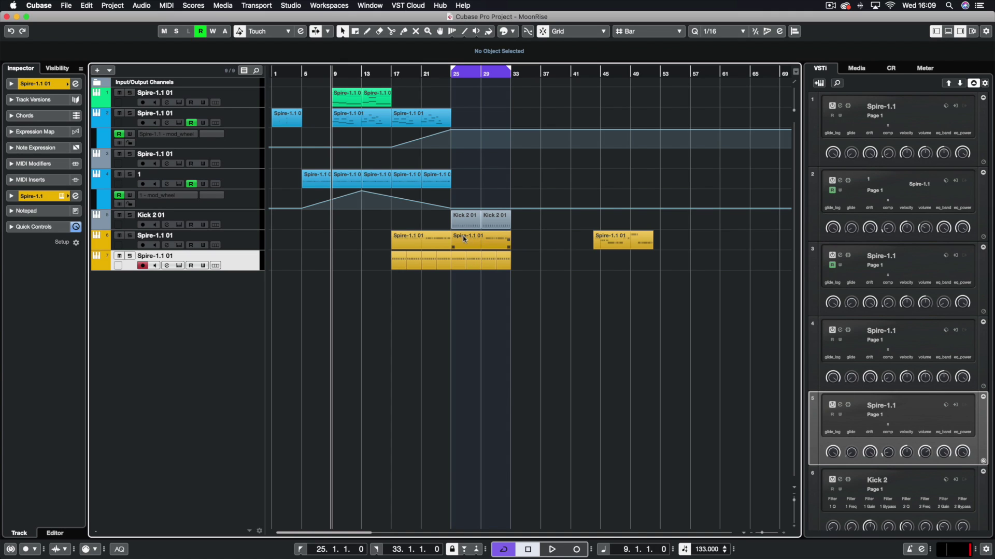
- Open the Spire instrument of the lowest yellow track, inspect its preset list, and close the instrument
click(244, 243)
click(244, 267)
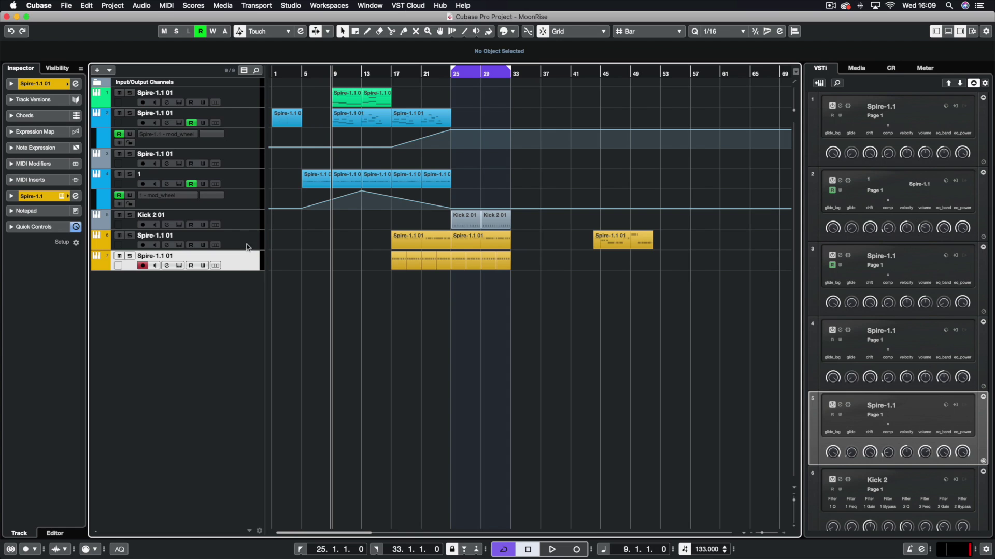
click(246, 247)
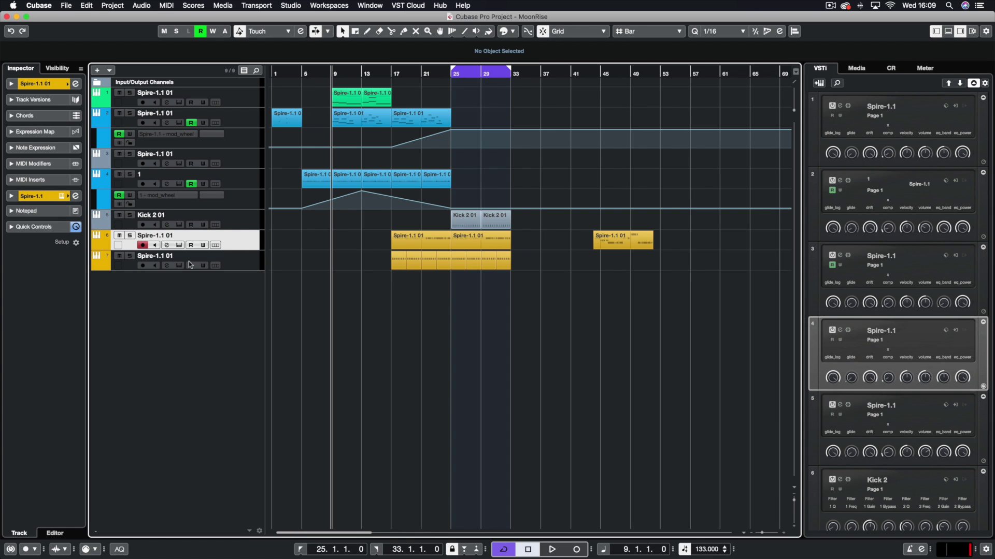
key(Down)
click(62, 196)
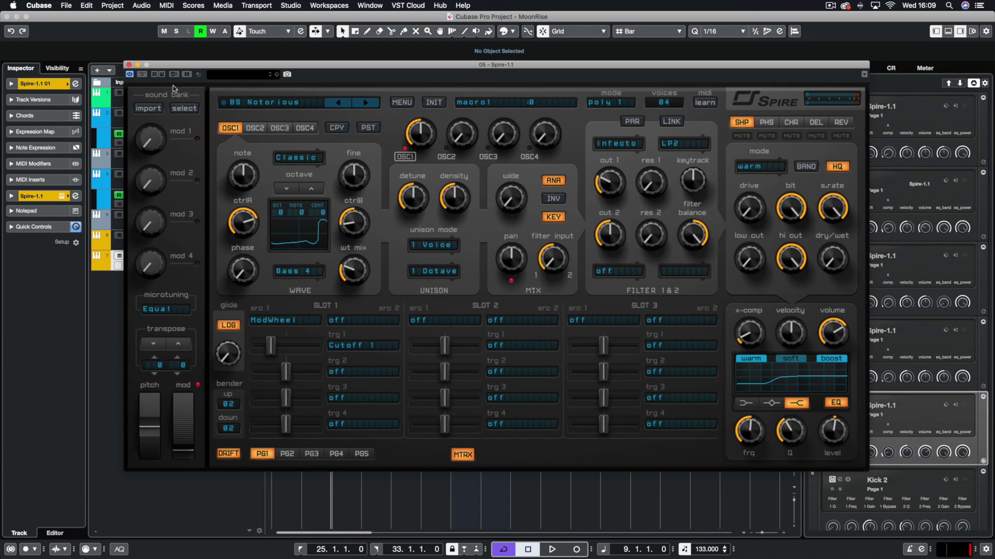
click(273, 104)
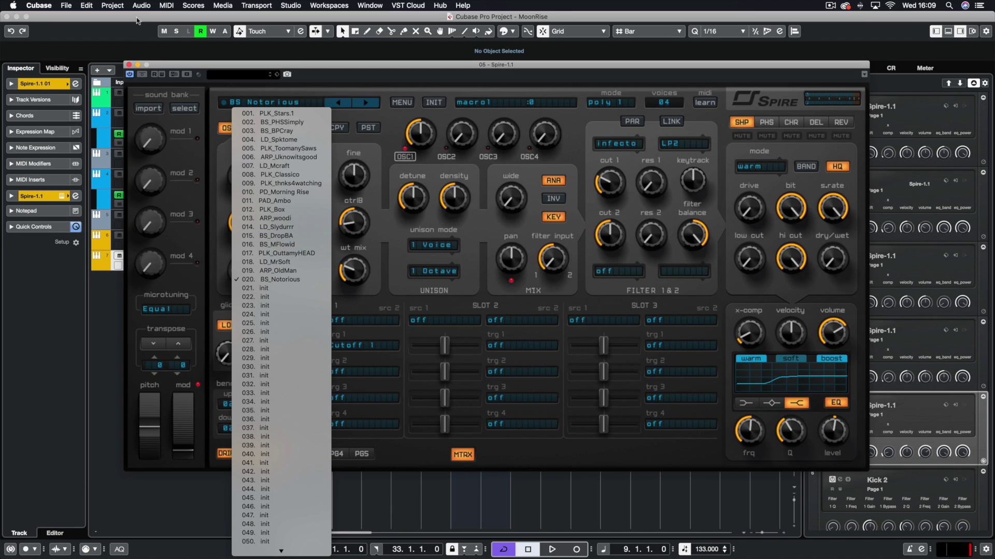
click(128, 66)
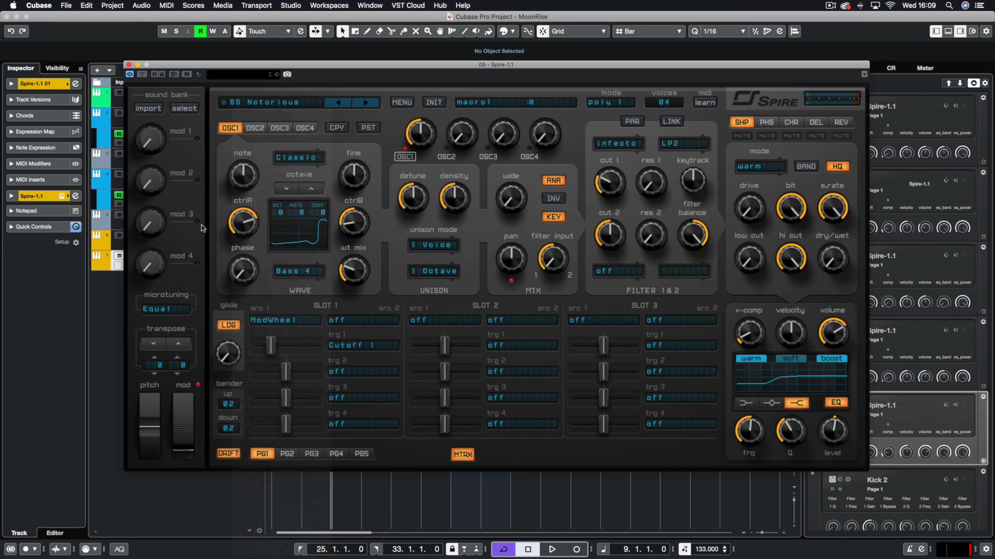
click(128, 65)
- Play the arrangement from bar 9 into the looped section starting at bar 25, raising the system volume, and stop playback
double_click(379, 76)
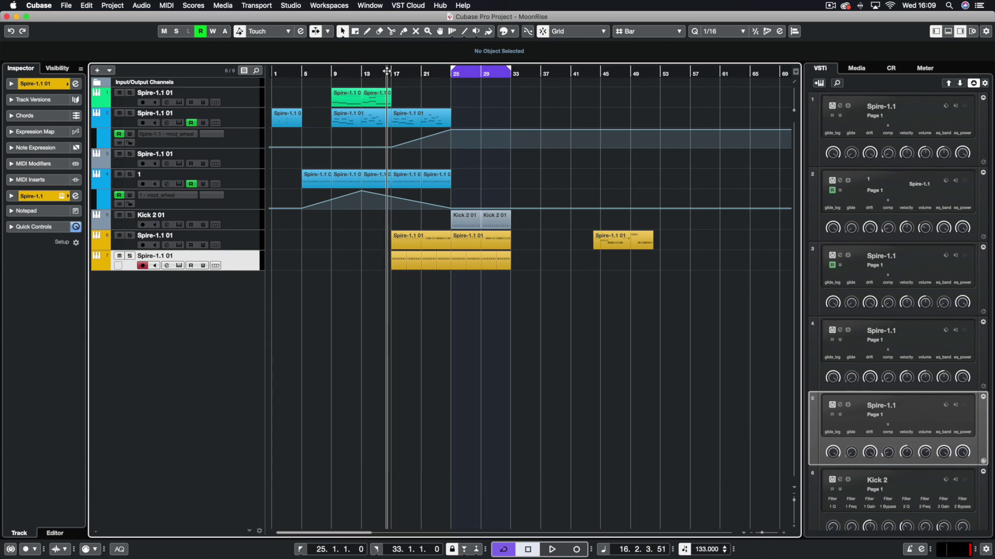
click(334, 72)
click(358, 72)
click(328, 72)
click(333, 64)
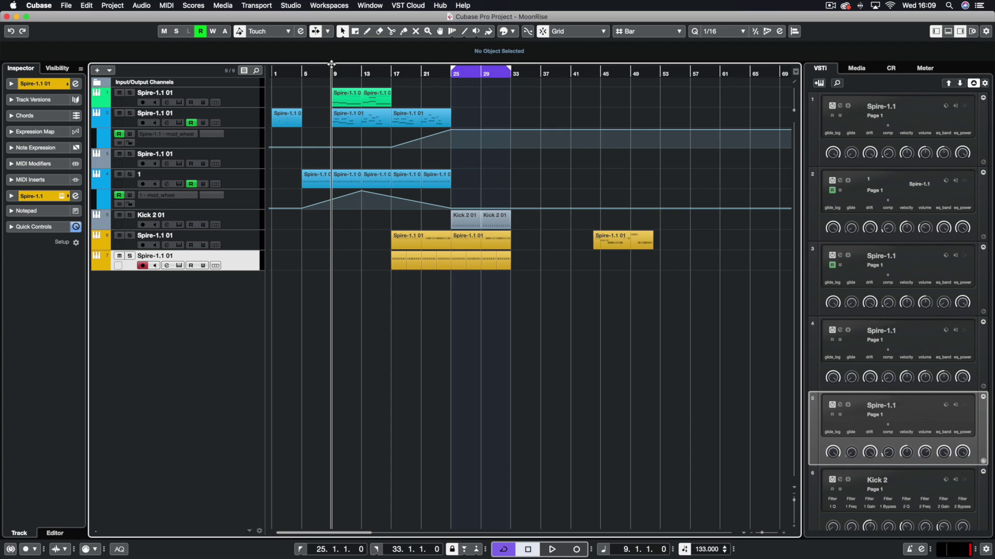
key(space)
key(XF86AudioRaiseVolume)
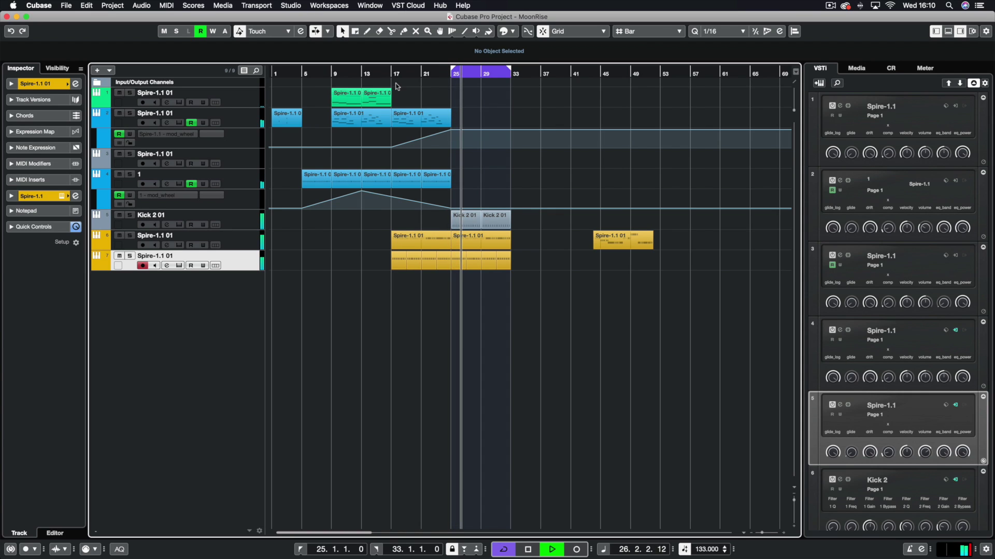
key(space)
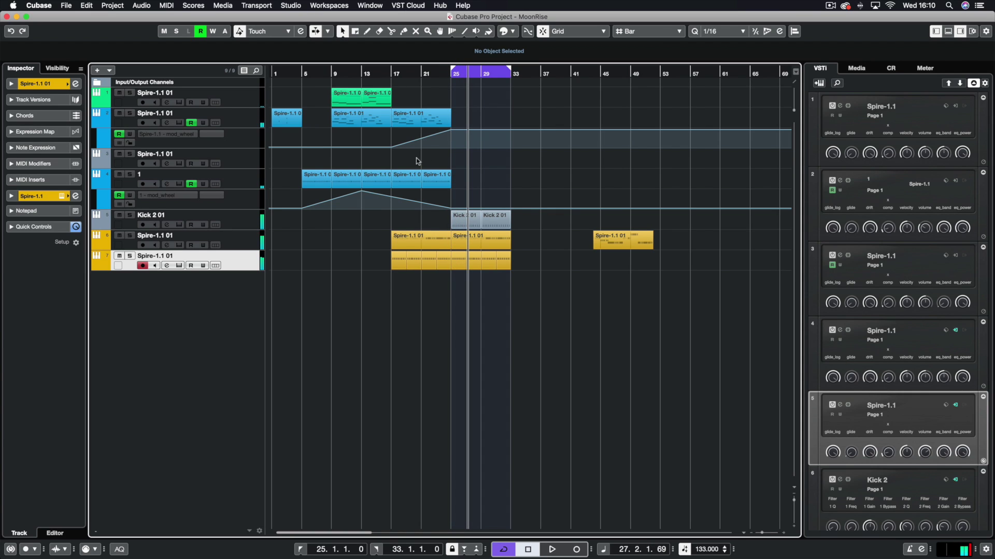
- Solo the upper yellow Spire track and audition its BS DropBA patch while raising the mod wheel to 1000
click(228, 241)
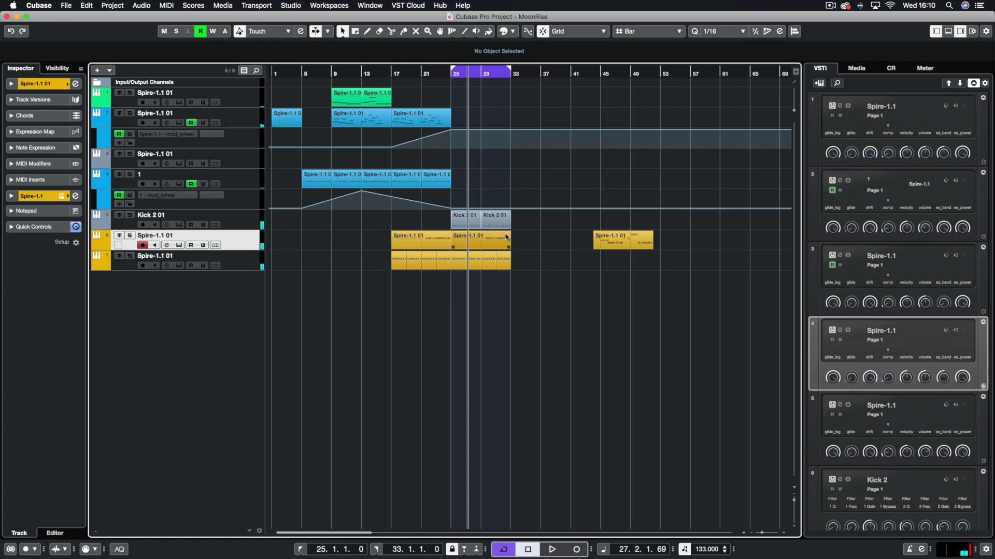
click(130, 236)
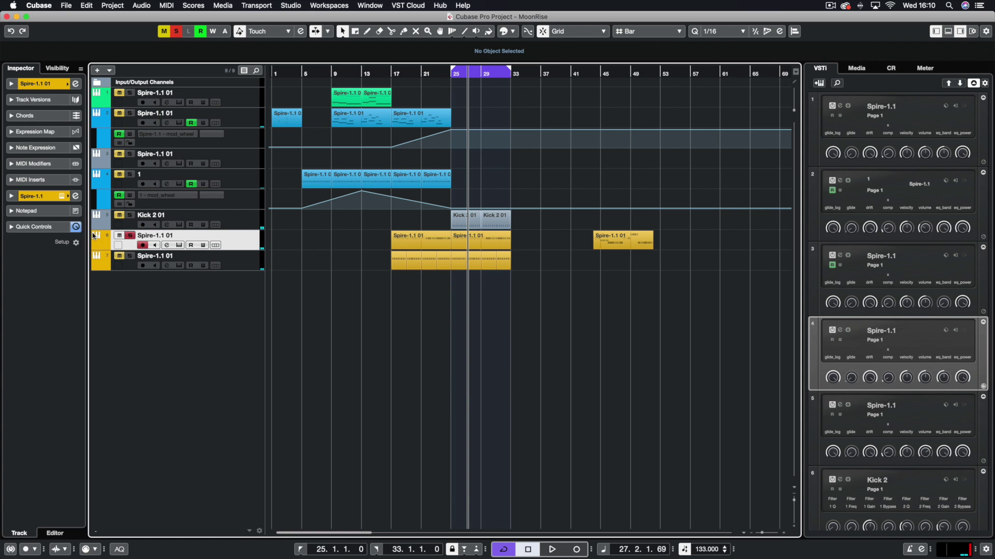
click(62, 196)
drag(624, 90, 485, 67)
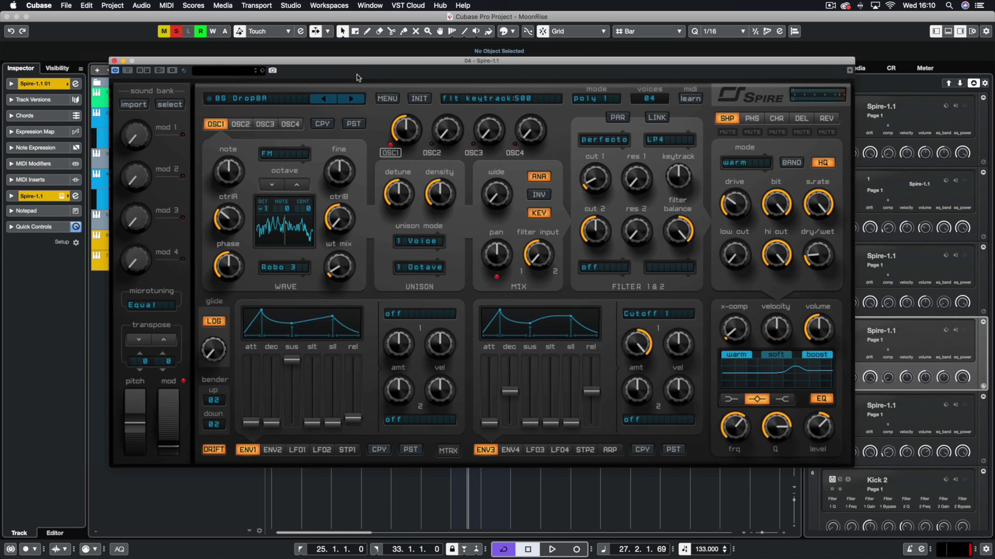
key(space)
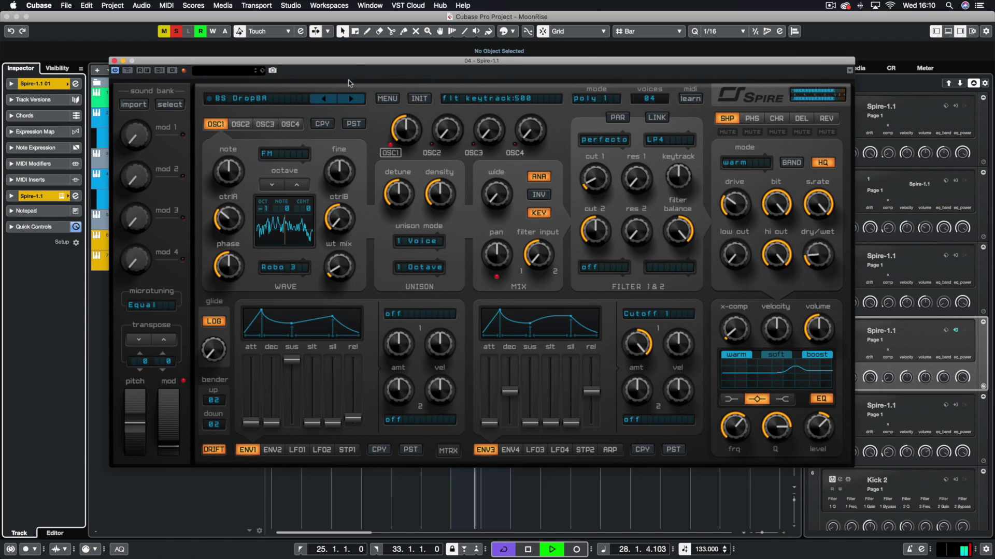
drag(166, 434, 168, 396)
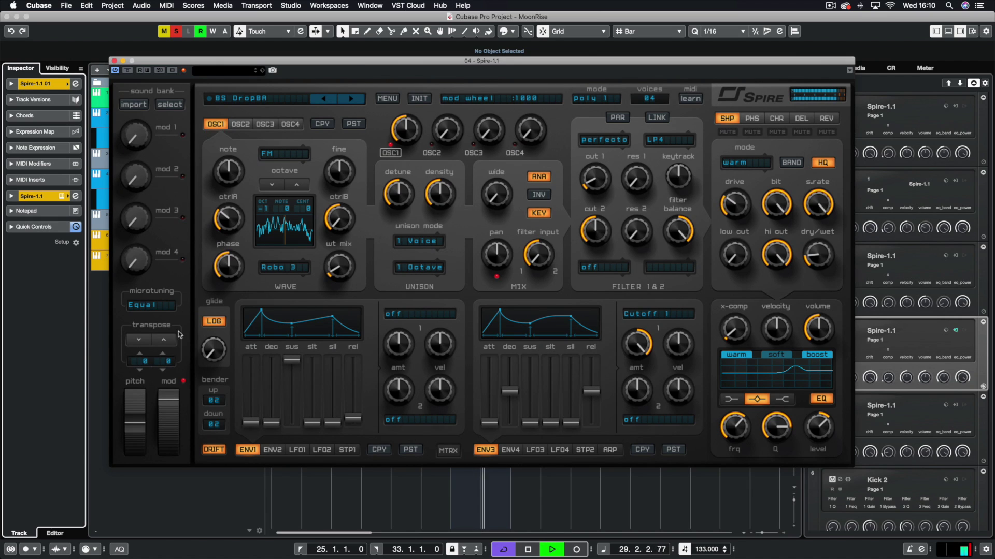
key(space)
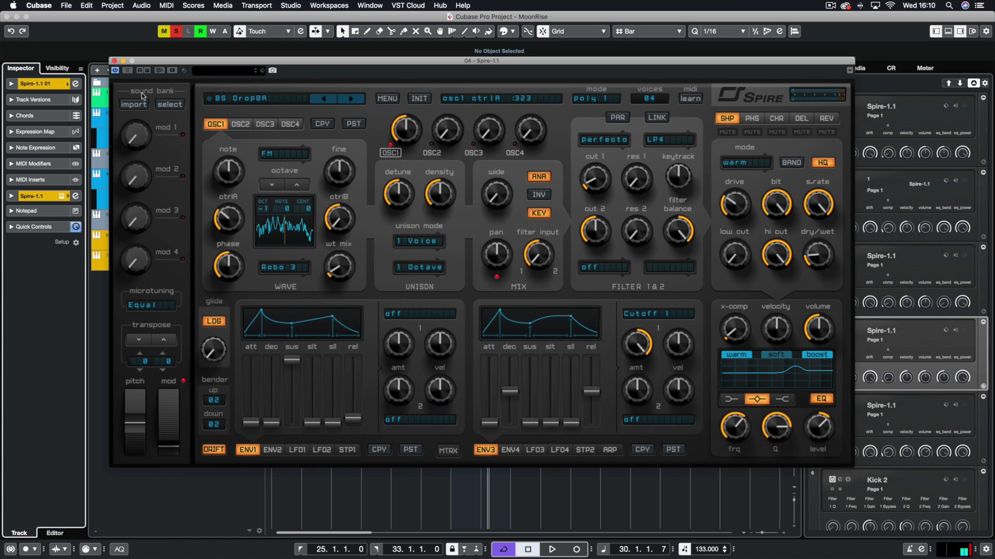
click(115, 61)
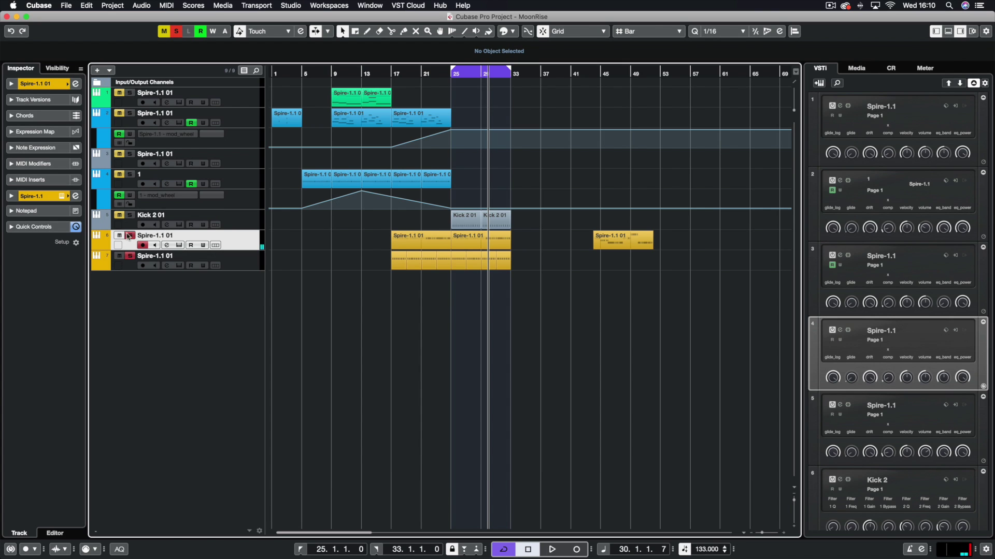
- Audition the lower yellow track's BS Notorious patch in Spire while raising the mod wheel, and close the instrument
click(245, 267)
click(61, 196)
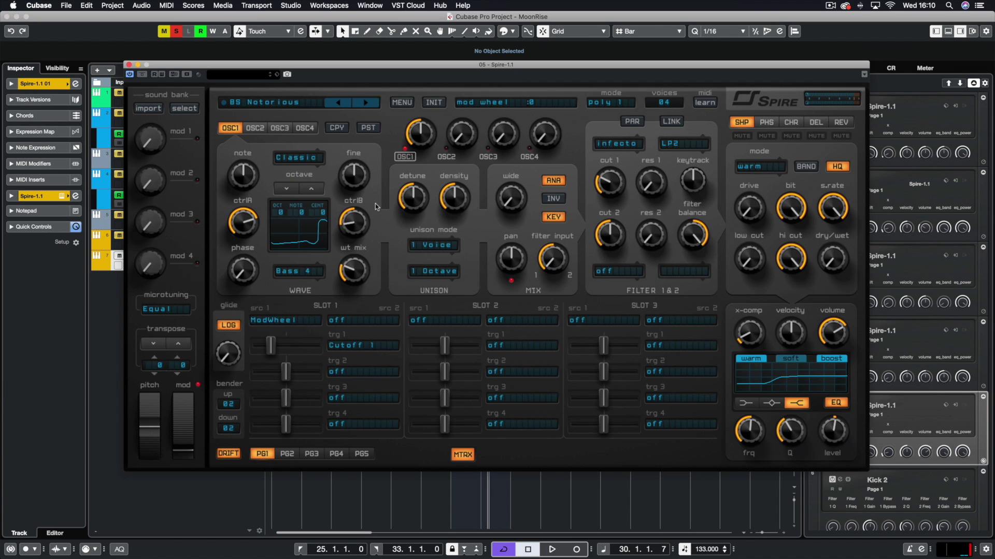
key(space)
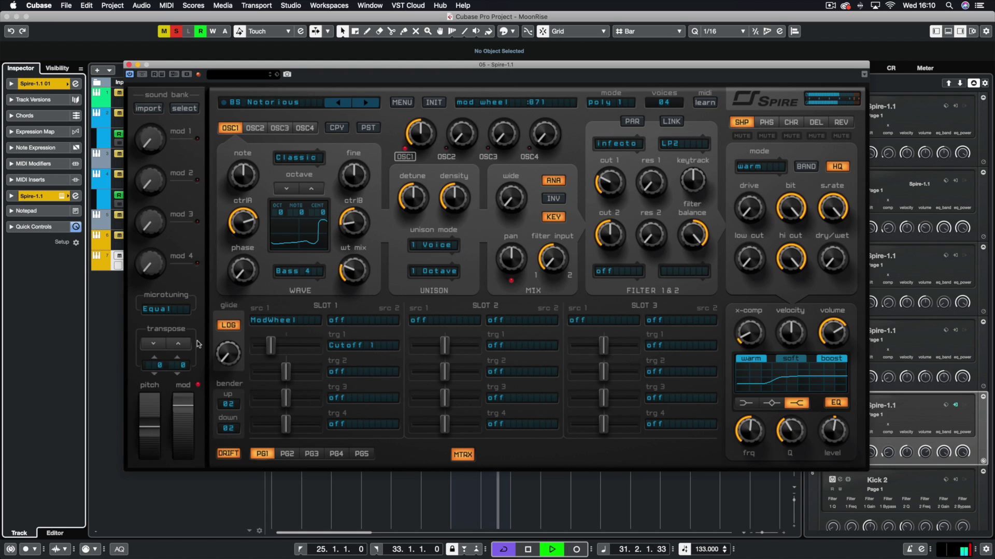
key(space)
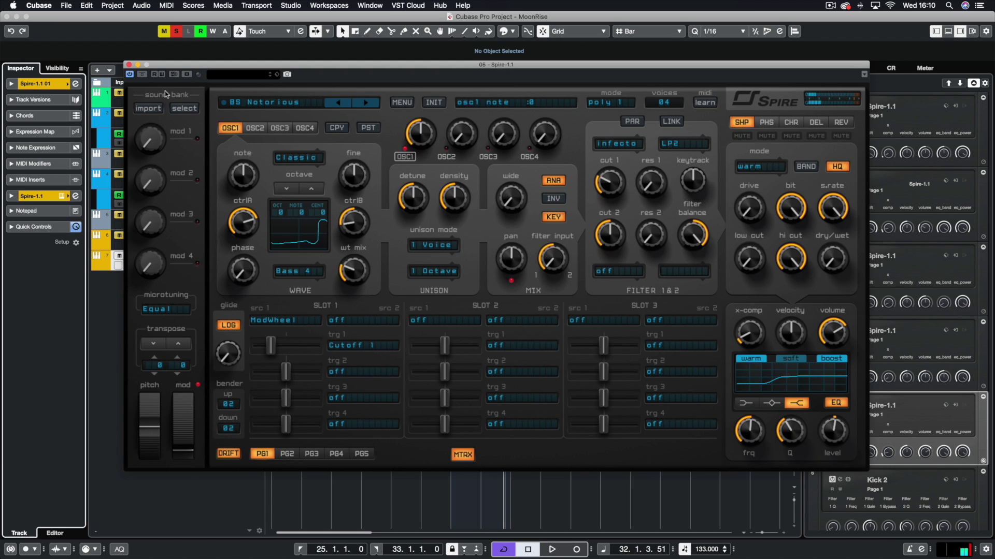
click(128, 65)
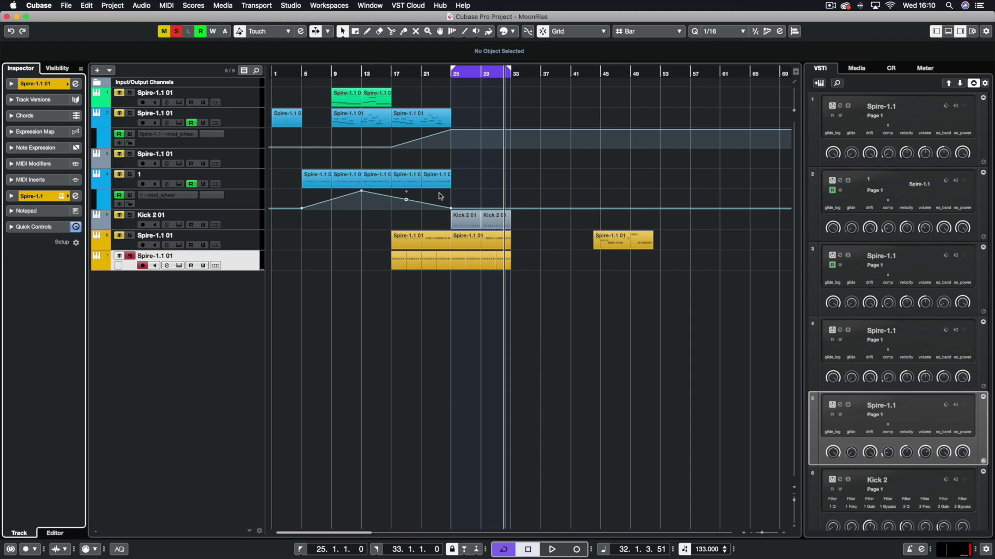
- Solo only the upper yellow Spire track and rename it DROP BASS
click(474, 244)
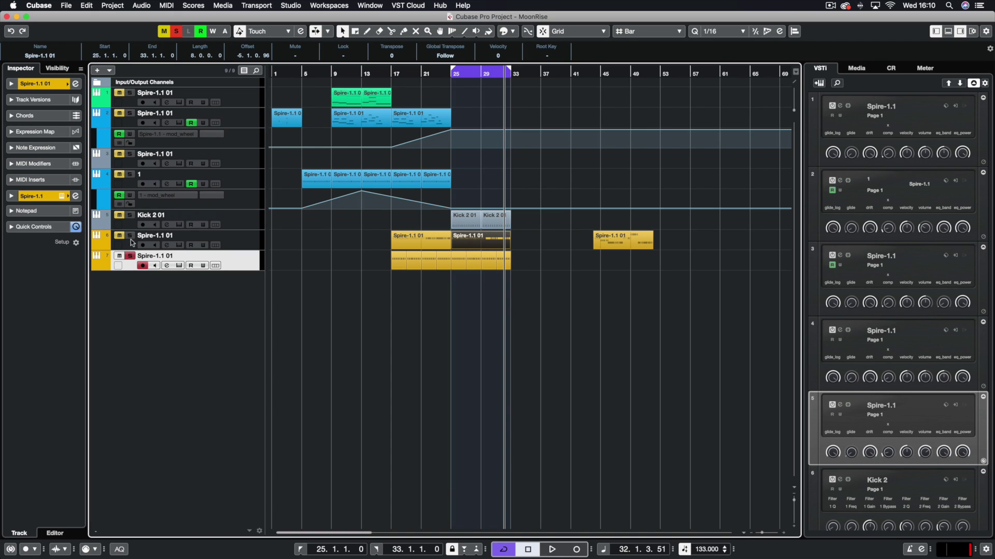
click(226, 237)
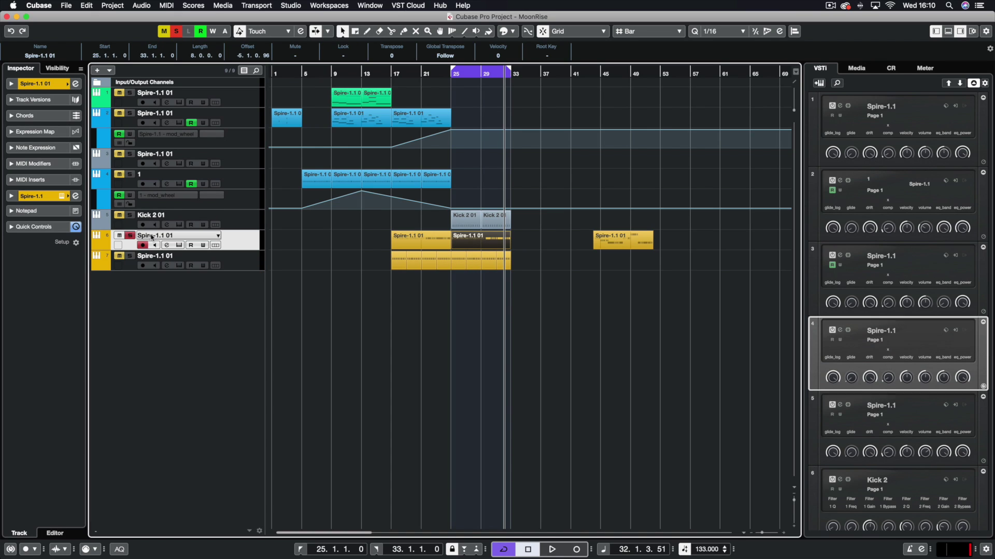
double_click(149, 237)
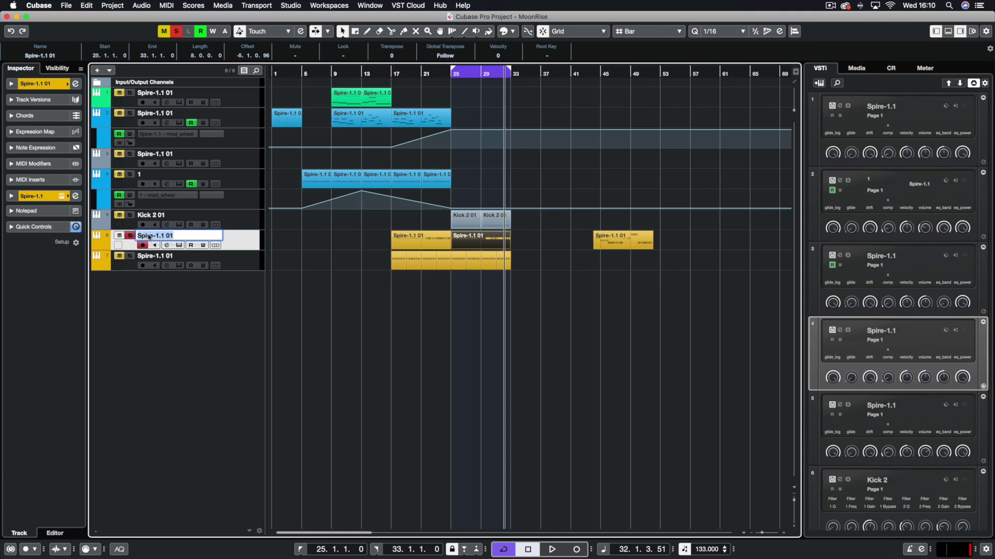
text(DROP BASS)
key(Return)
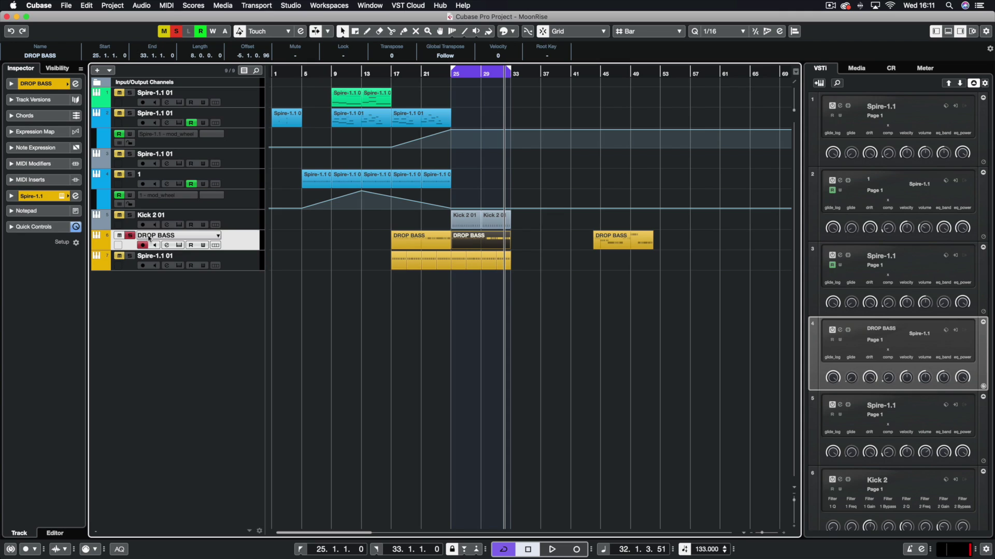
- Rename the lower yellow Spire track Noto BASS and clear the event selection
click(161, 256)
double_click(161, 256)
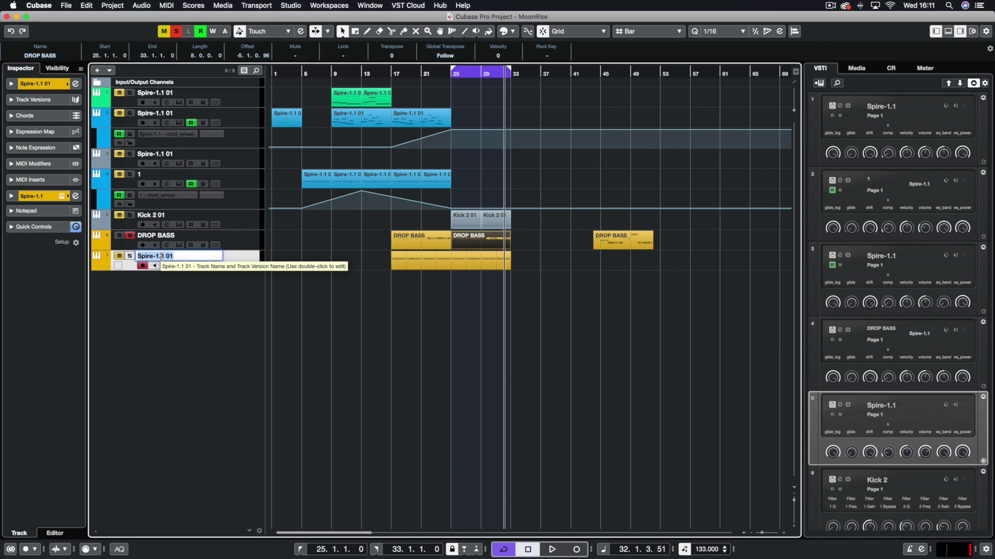
text(Noto BASS)
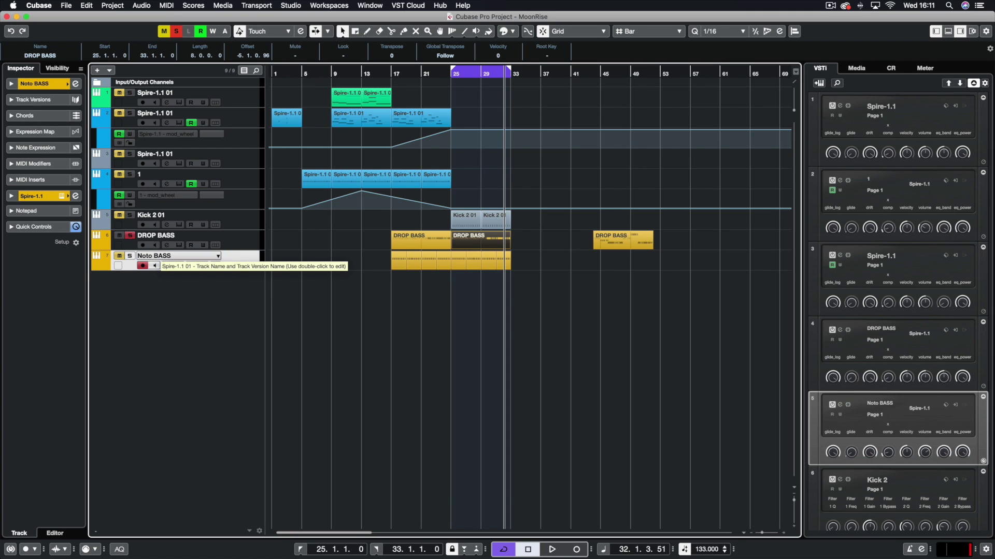
key(Return)
click(471, 425)
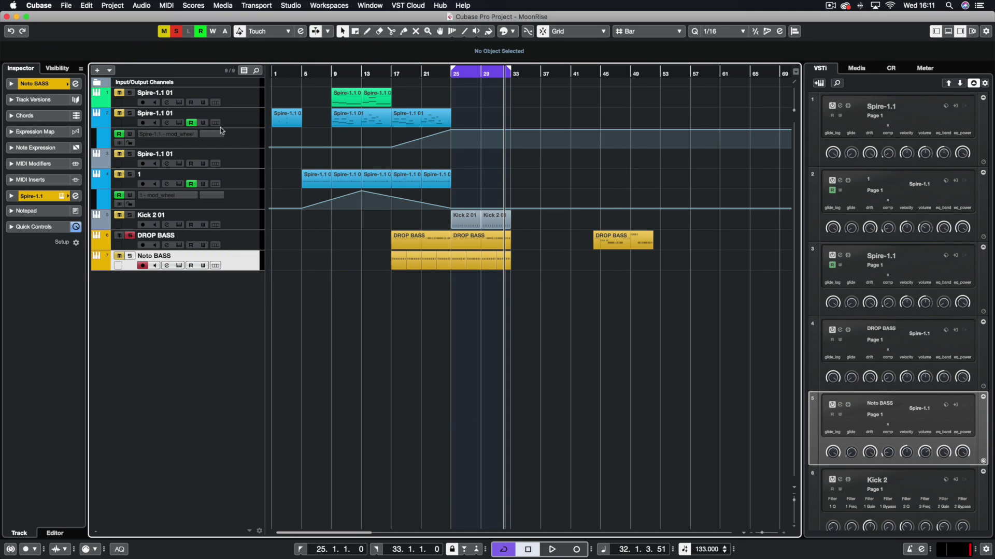
- Open the MixConsole and bring up the FabFilter Pro-Q 3 insert on the DROP BASS channel
click(273, 240)
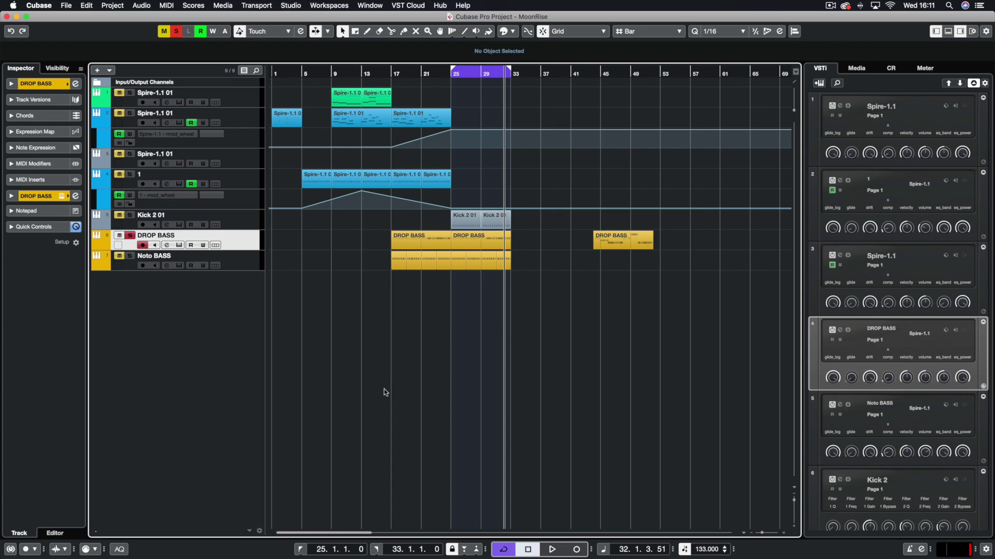
key(F3)
drag(453, 267, 333, 59)
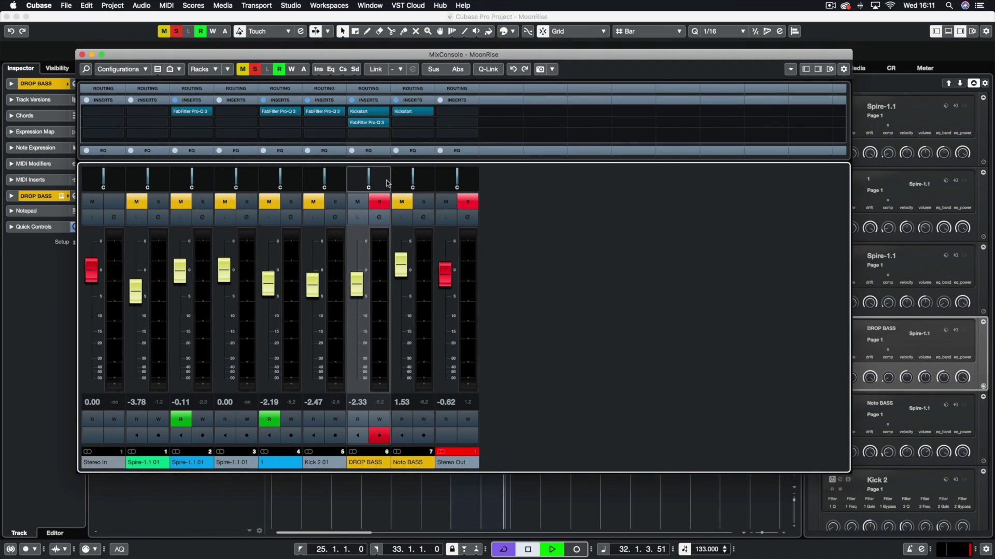
click(361, 124)
click(362, 124)
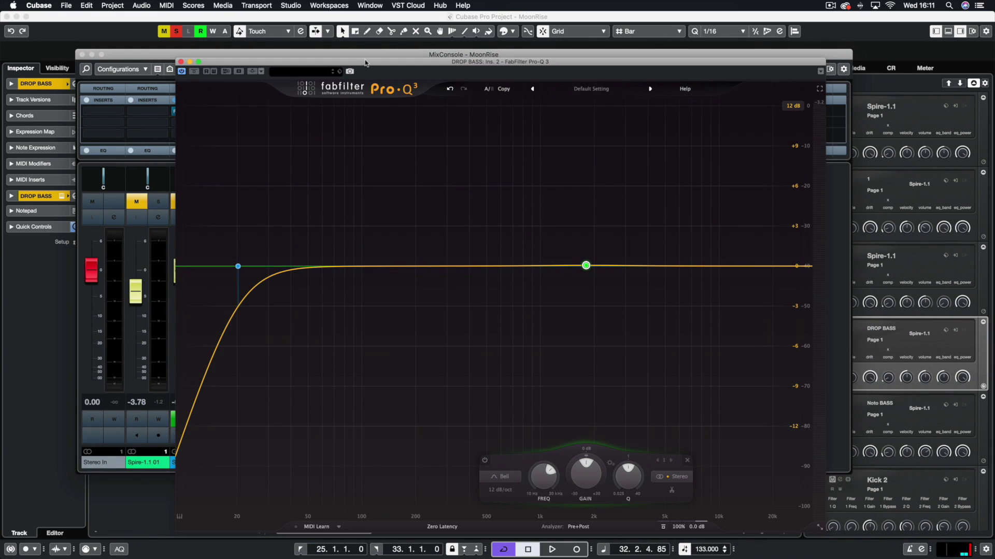
drag(373, 63, 411, 255)
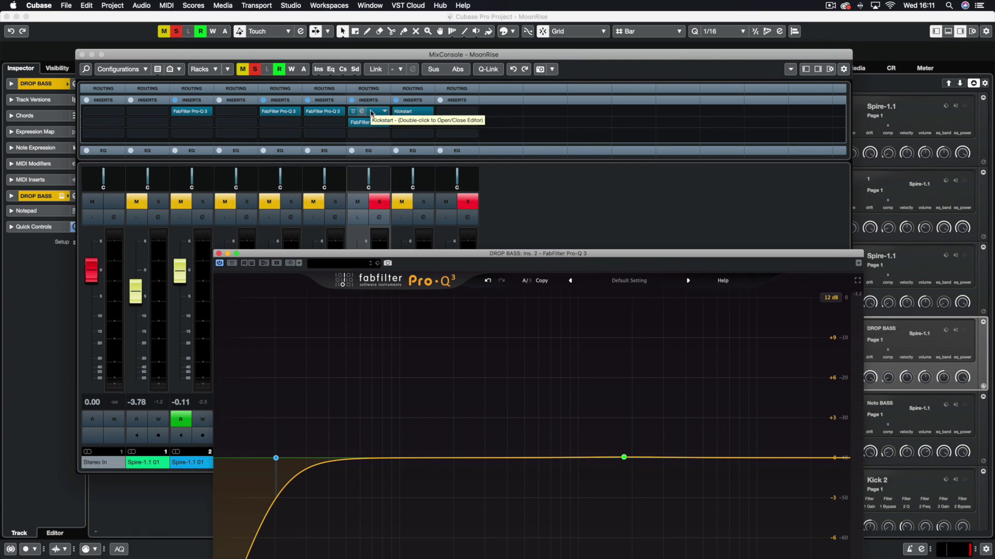
drag(502, 257, 416, 74)
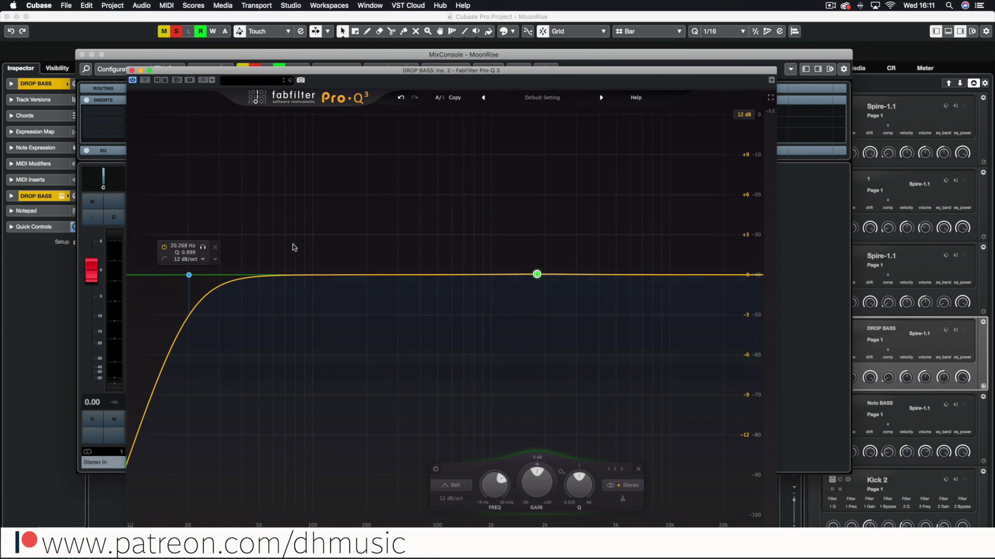
- During playback, set the DROP BASS equalizer's bell band to 1787.8 Hz, -4.64 dB gain and Q 1.015
key(space)
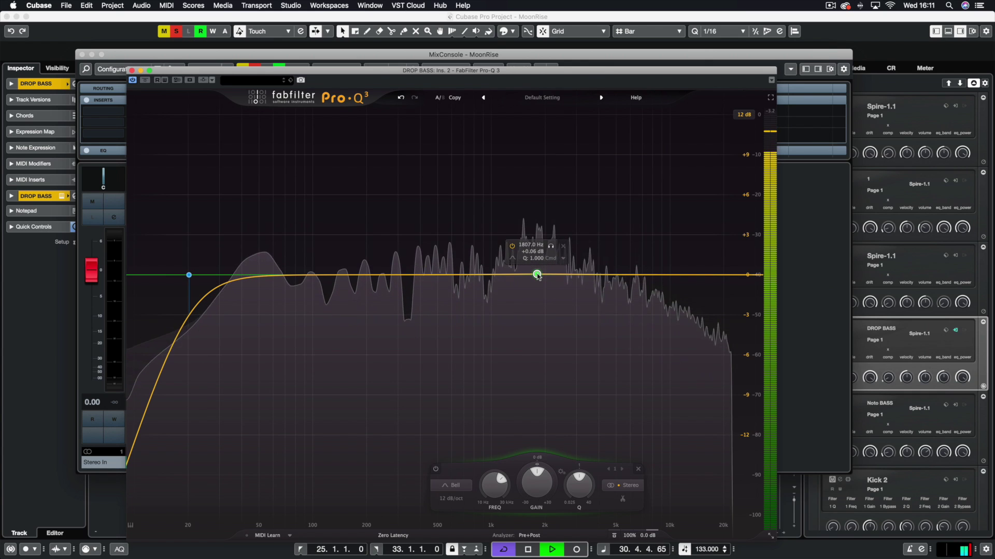
scroll(537, 276, up, 1)
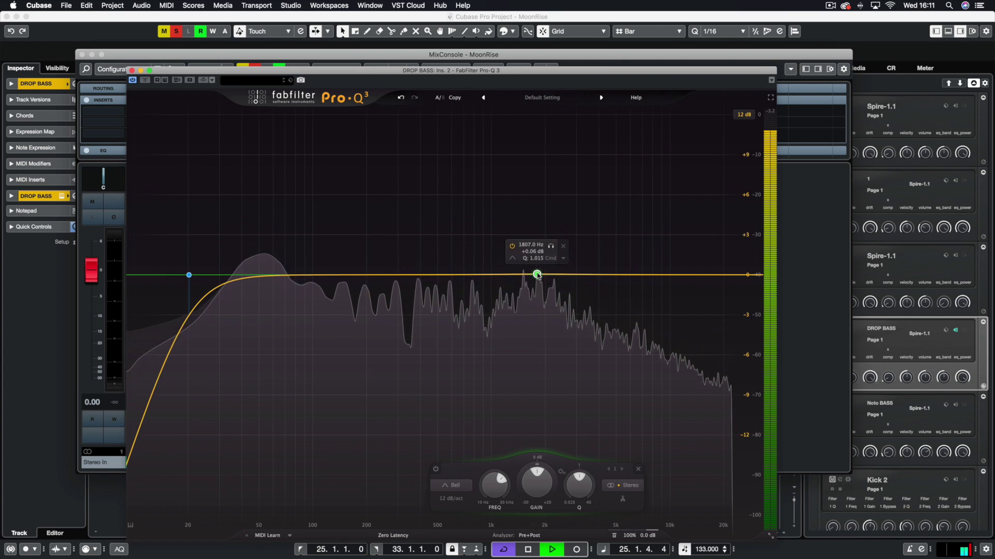
drag(536, 319, 536, 337)
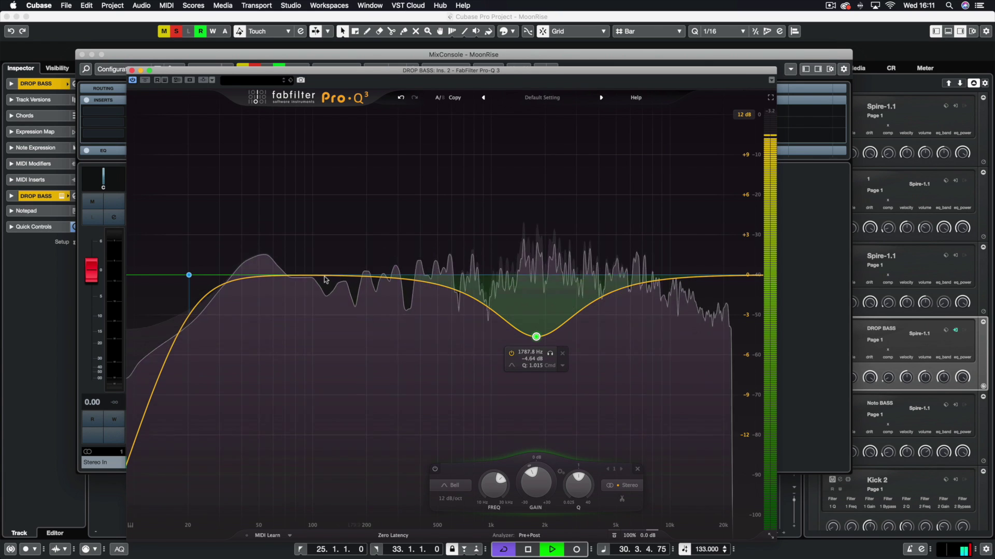
- Audition the DROP BASS equalizer's bell band on its own, stop playback and close the equalizer
drag(515, 378, 550, 355)
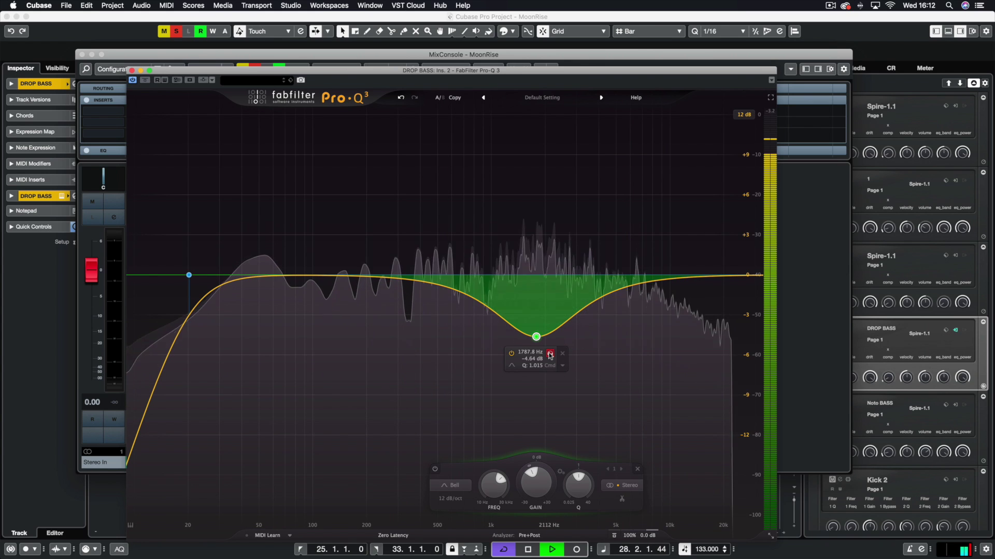
key(space)
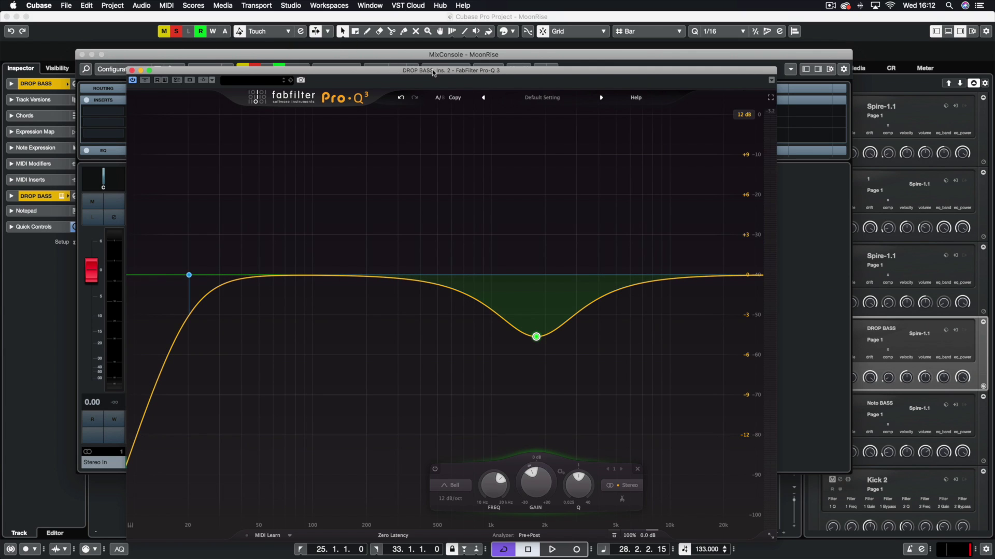
click(132, 71)
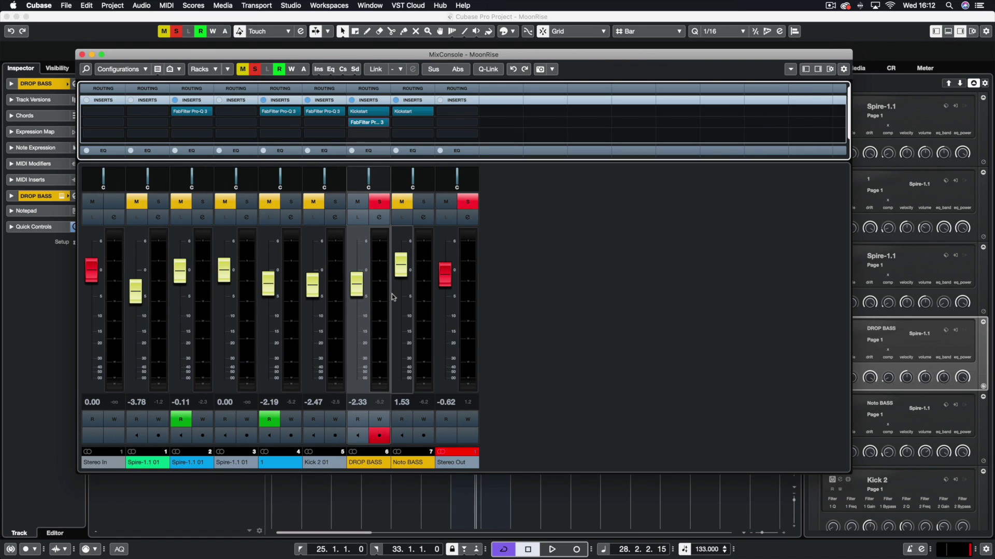
- Solo Kick 2 01 together with DROP BASS and compare the DROP BASS Pro-Q 3 insert bypassed and active during playback
click(335, 202)
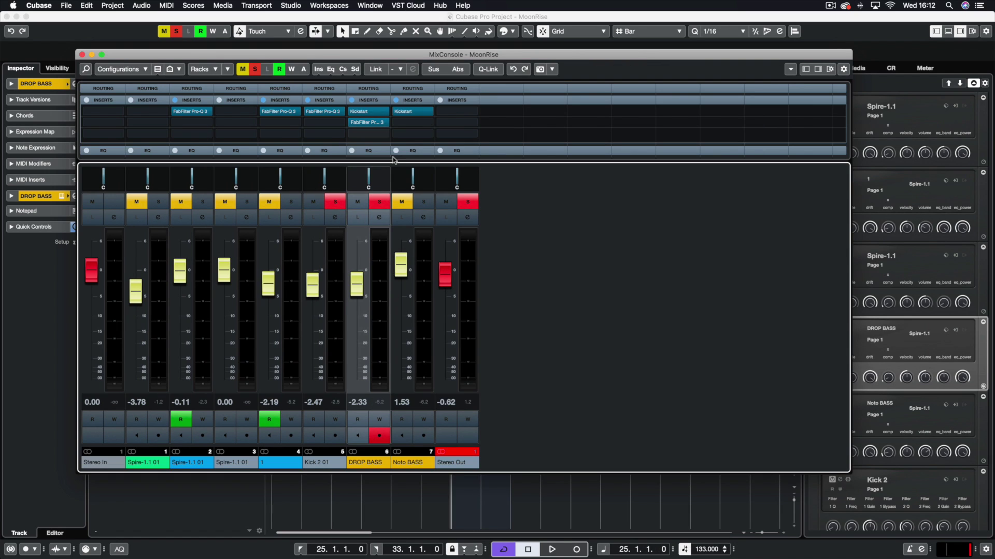
key(space)
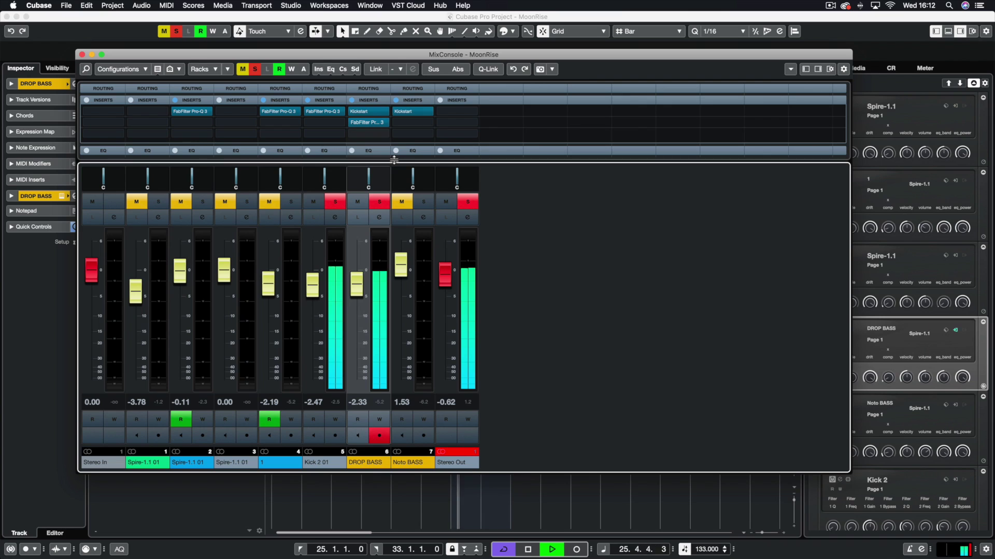
click(353, 123)
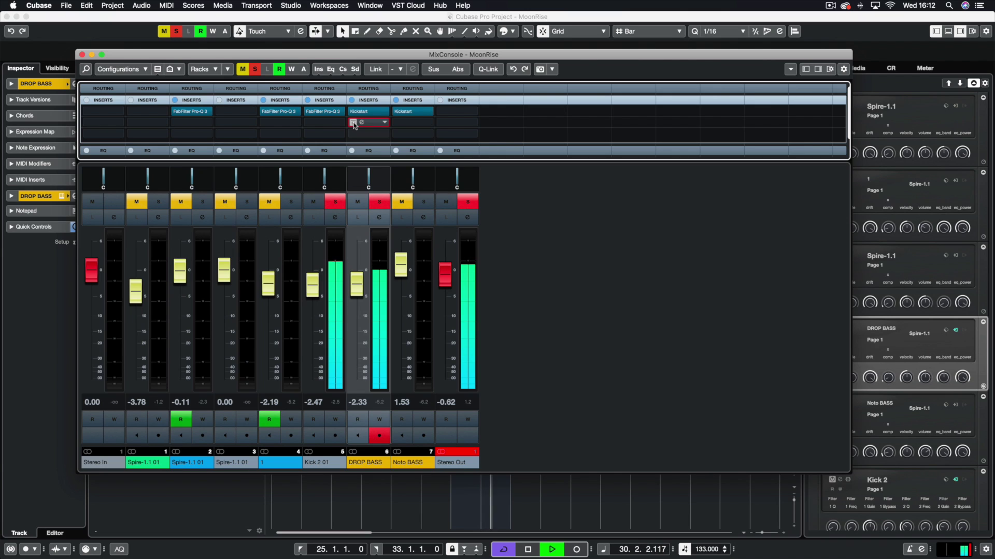
click(353, 123)
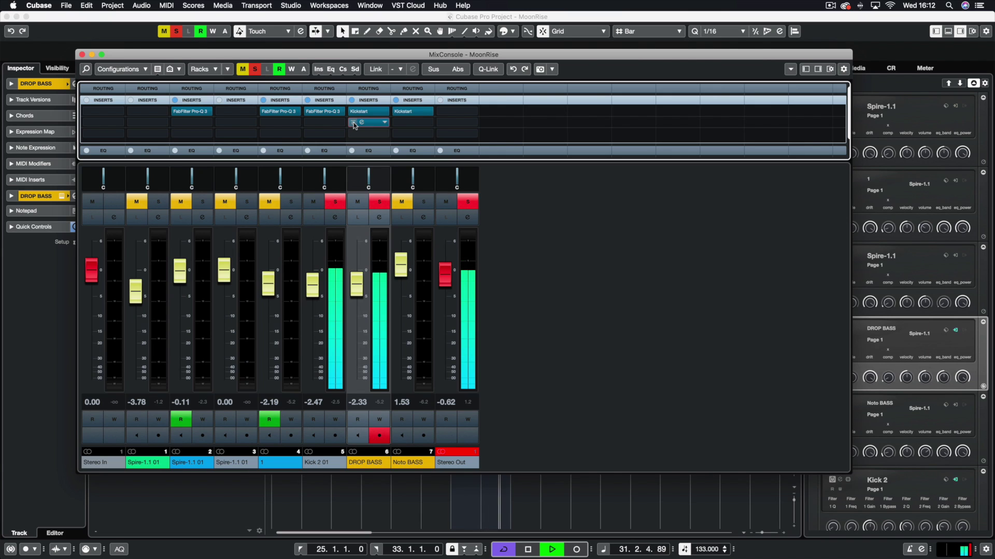
key(space)
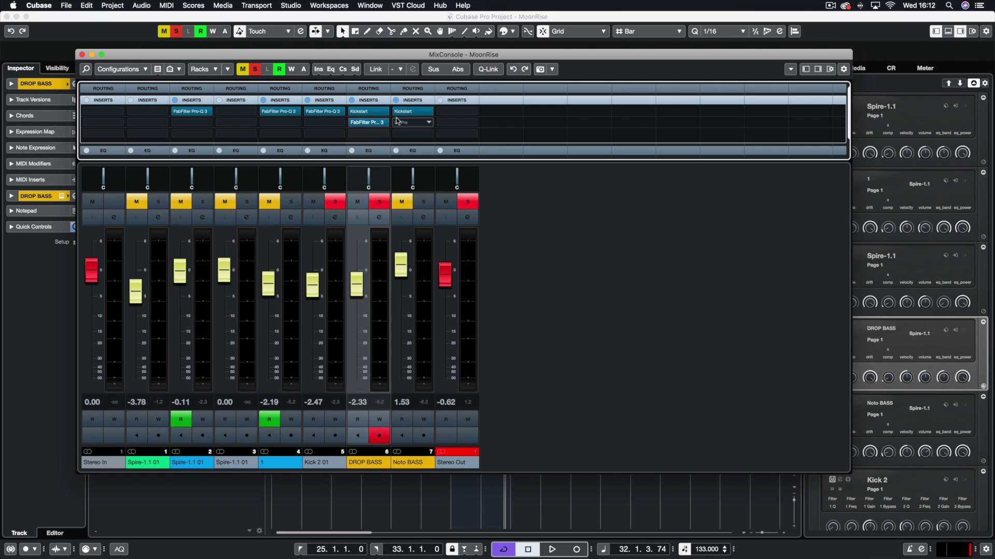
- Solo only the Noto BASS channel and play the loop from the project window
click(423, 202)
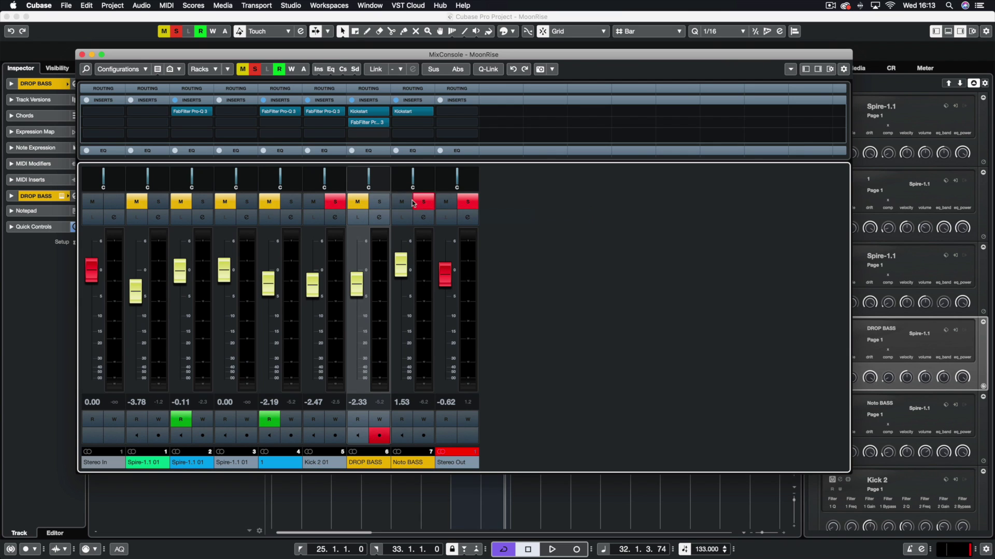
click(337, 202)
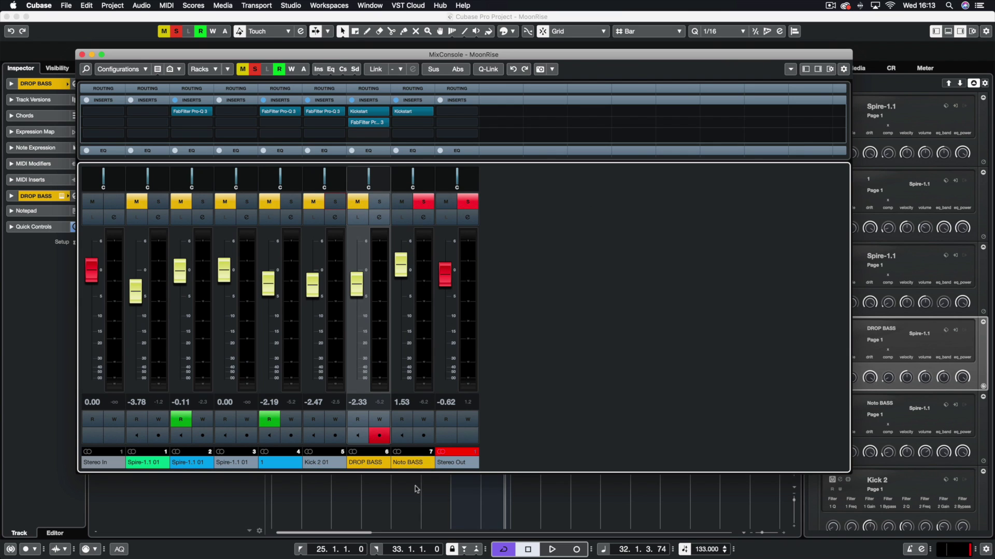
click(418, 486)
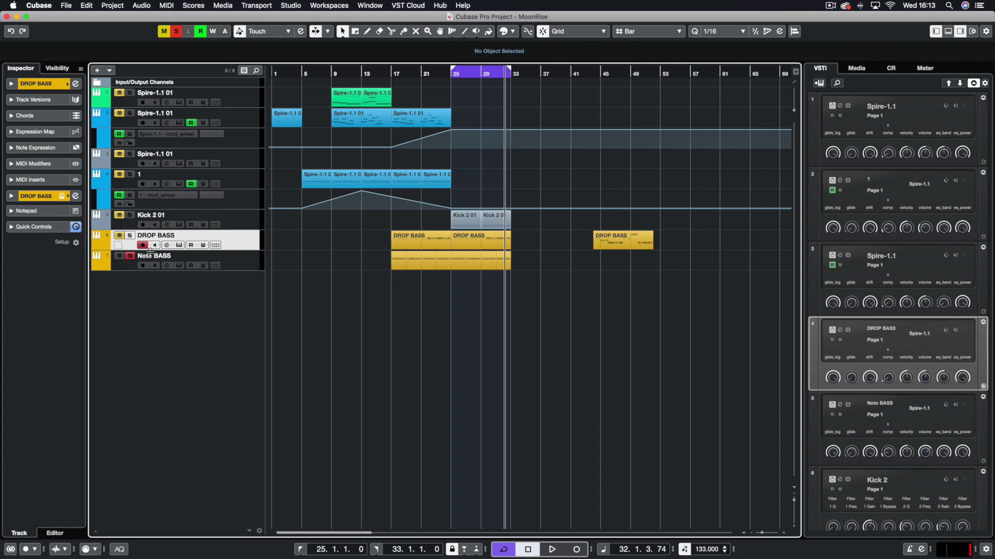
key(space)
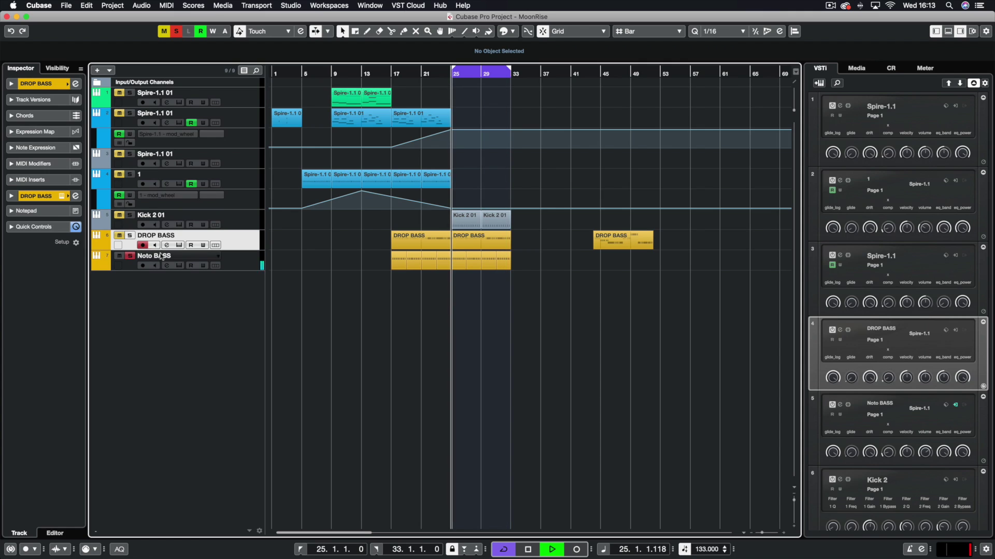
click(61, 197)
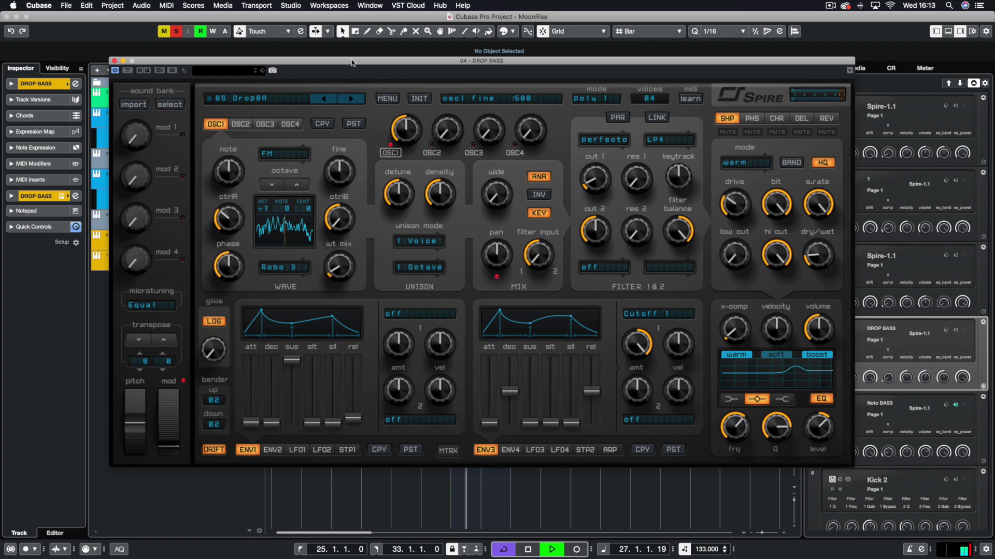
drag(352, 62, 353, 40)
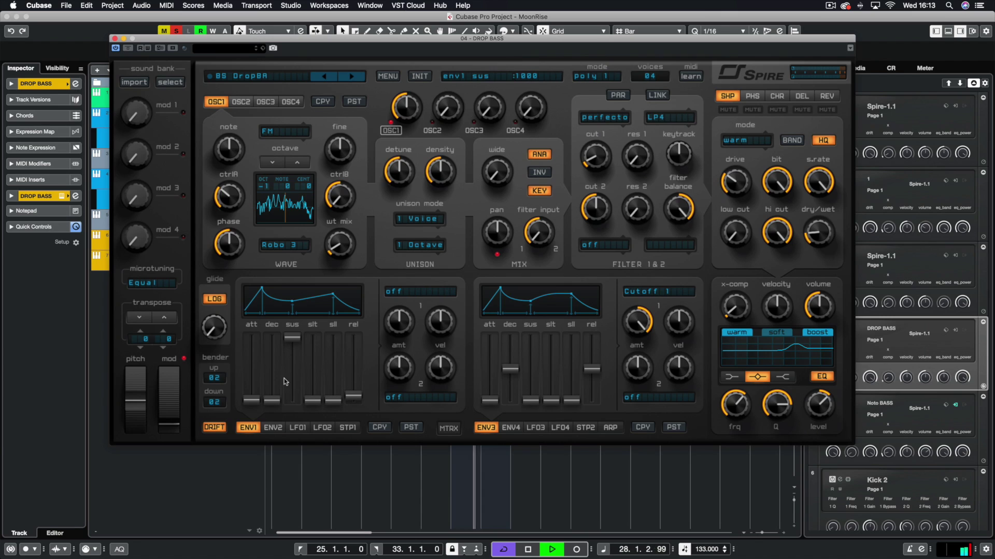
mouse_move(177, 416)
mouse_down()
mouse_move(177, 377)
mouse_move(175, 432)
mouse_up()
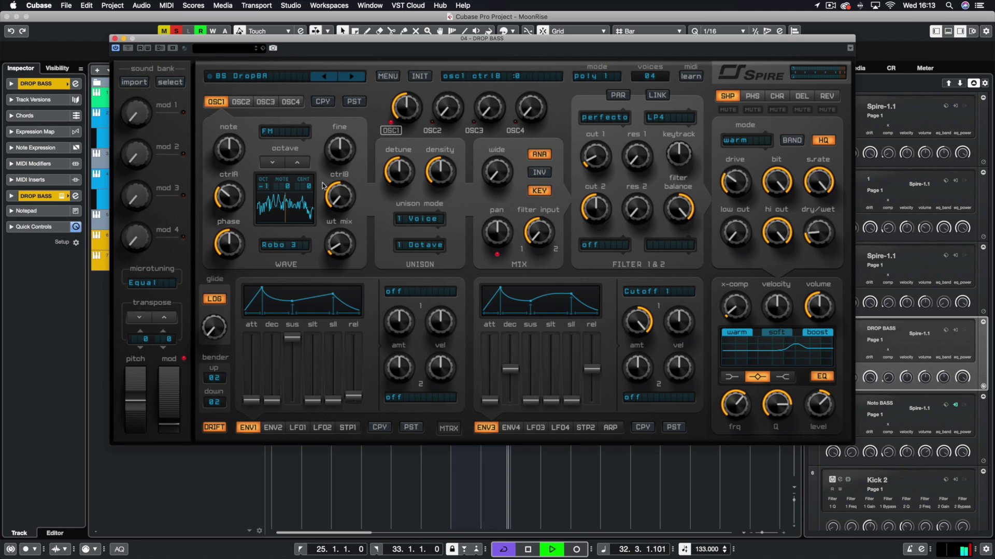
click(114, 39)
- Select the Noto BASS track and set its Spire instrument's mod wheel to 829 before closing the instrument
key(Down)
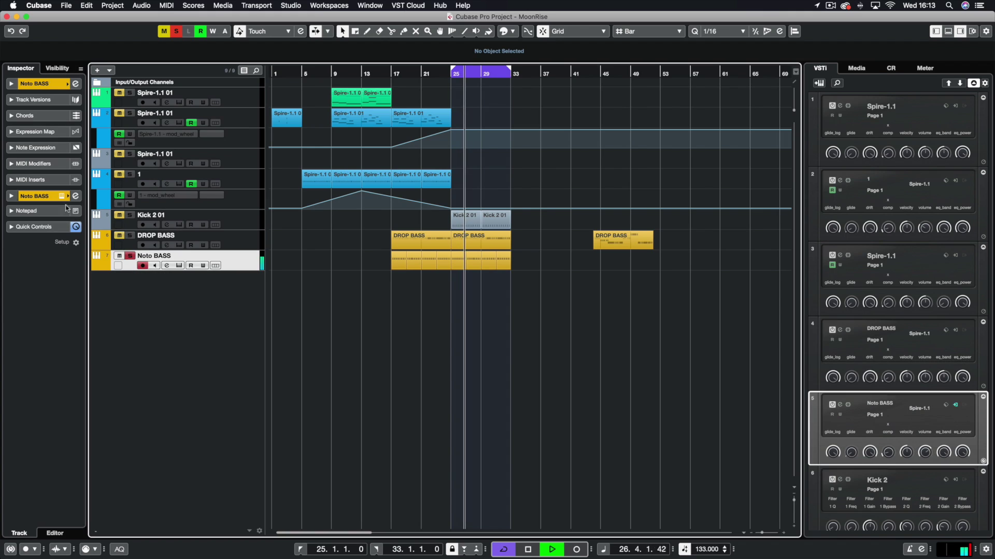
click(62, 197)
drag(181, 413, 195, 370)
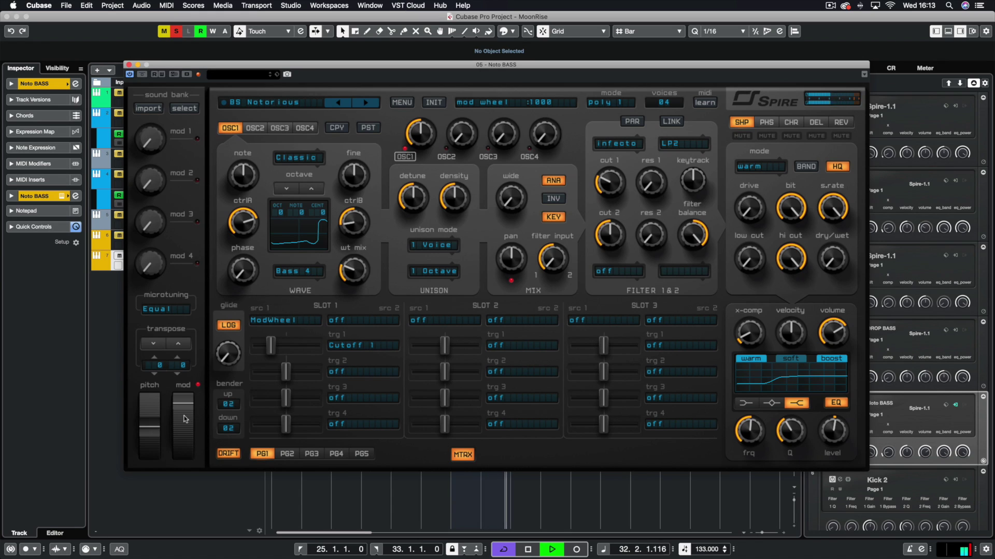
drag(188, 418, 187, 427)
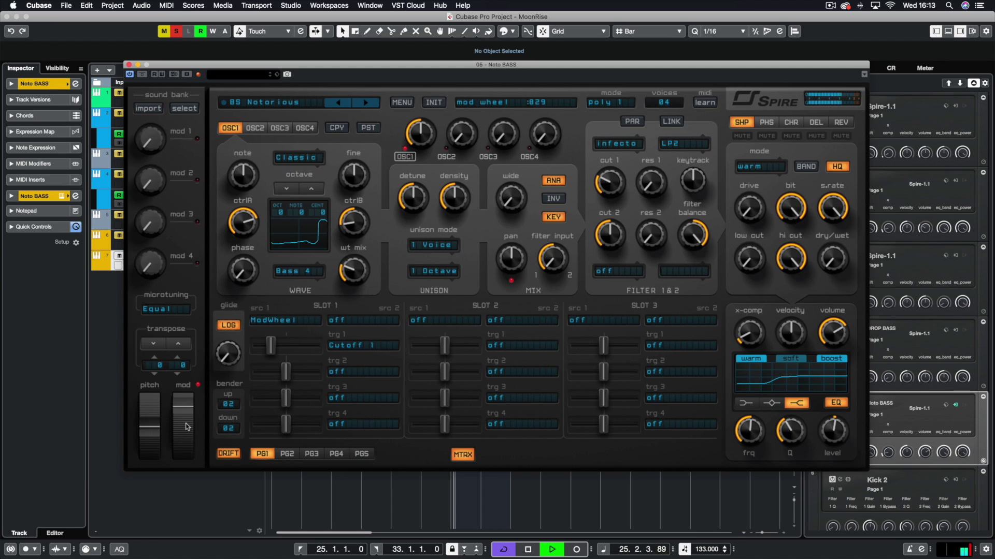
click(129, 65)
- Solo Kick 2 01 alongside Noto BASS, restart playback and bring up the MixConsole
click(131, 216)
key(space)
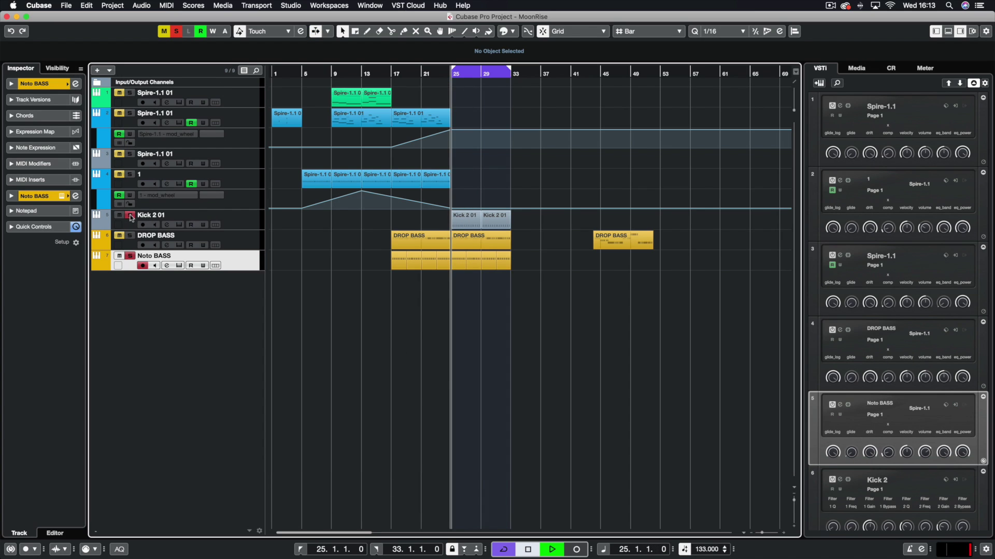
key(space)
key(F3)
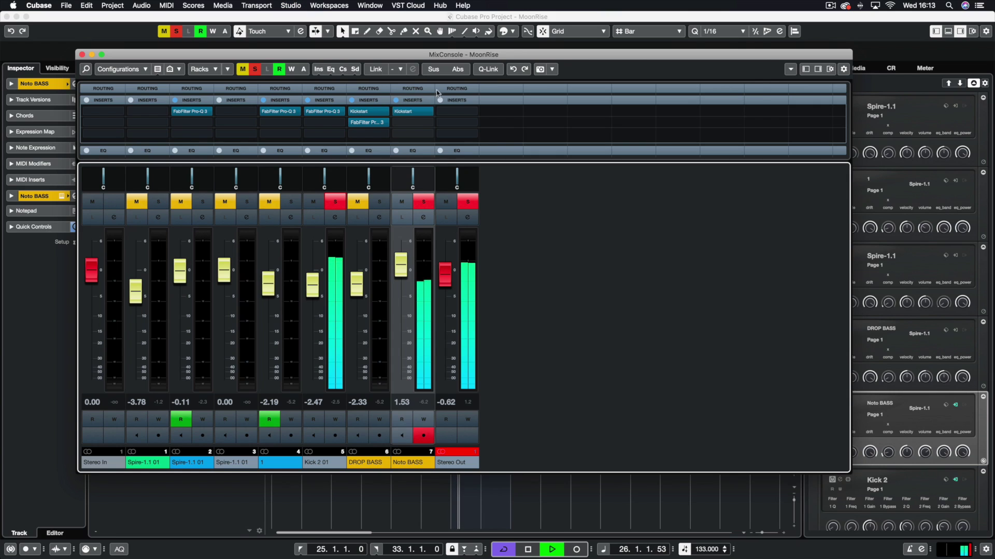
- Insert FabFilter Pro-Q 3 in the slot after Kickstart on the Noto BASS channel
click(424, 123)
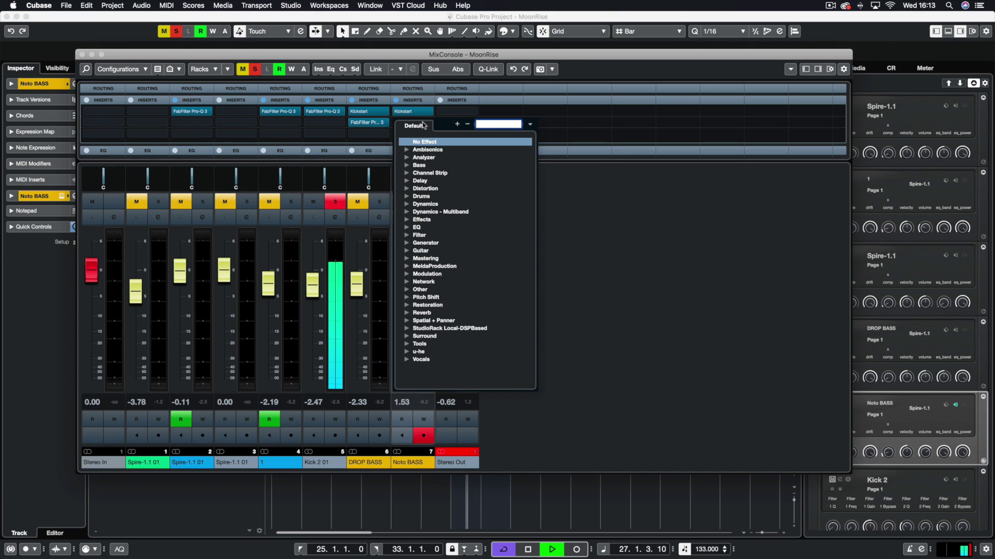
text(pro)
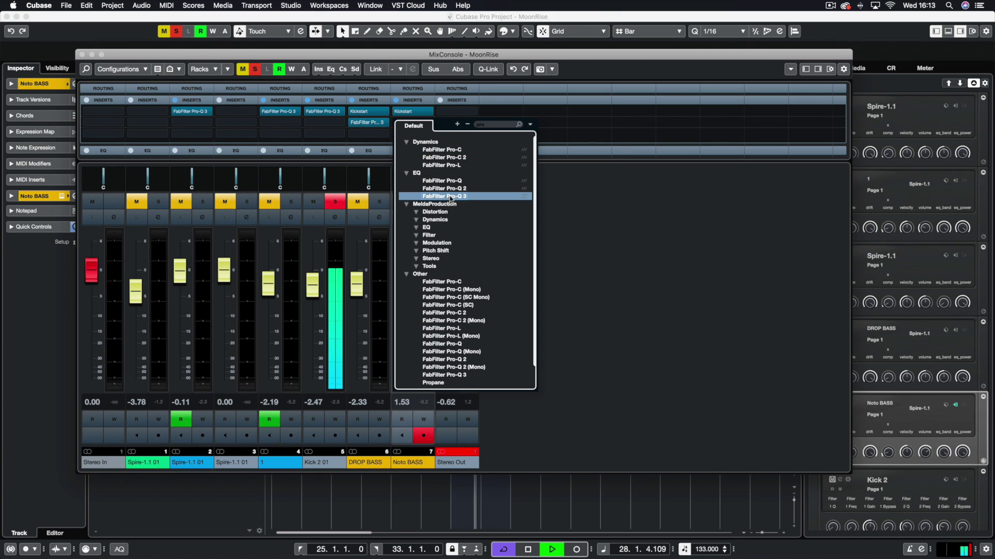
key(Return)
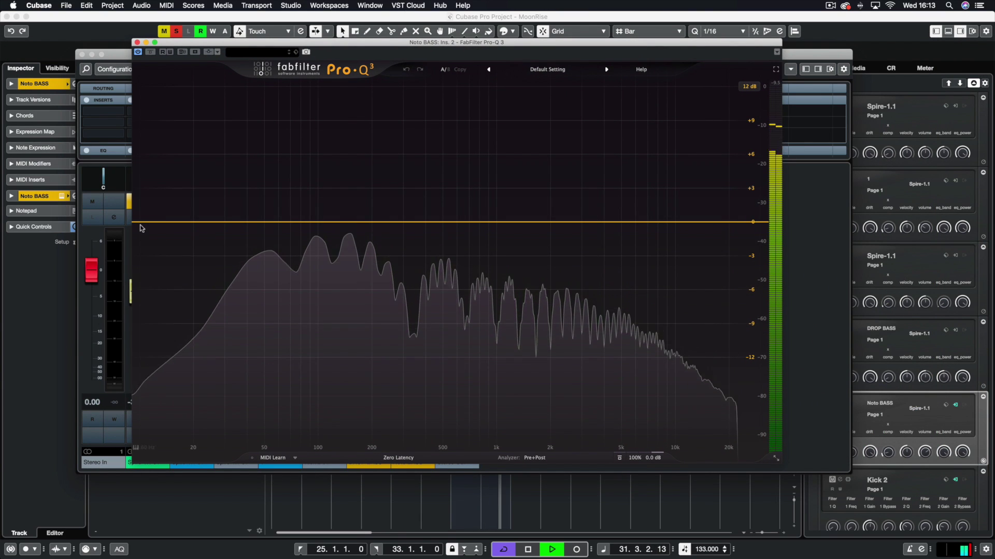
- Add a 12 dB/oct low cut at 20.737 Hz with Q 1.012 to the Noto BASS equalizer
double_click(181, 223)
drag(181, 223, 196, 222)
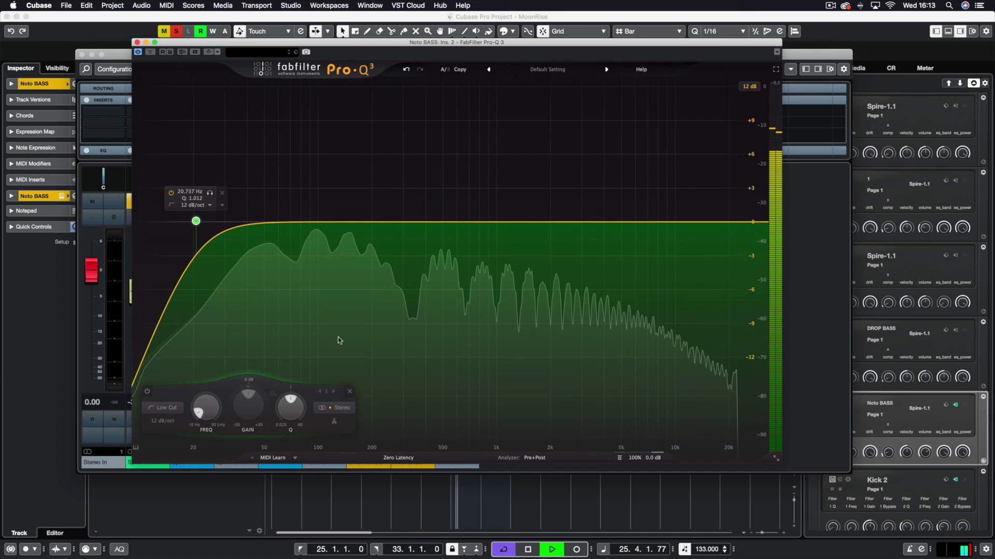
click(209, 193)
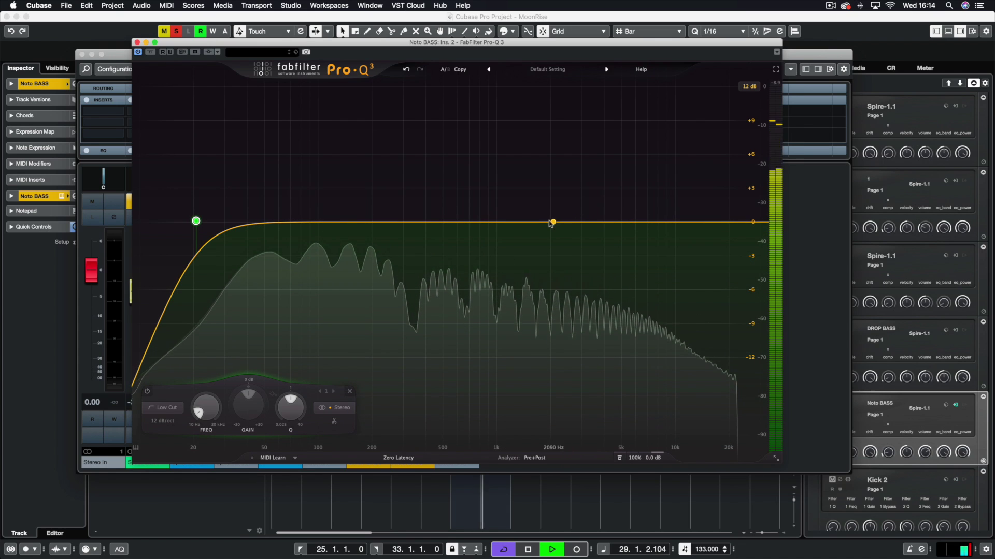
- Add a bell band to the Noto BASS equalizer at 195.53 Hz with -4.25 dB gain and Q 1.534
click(388, 221)
drag(389, 223, 370, 261)
scroll(377, 255, up, 3)
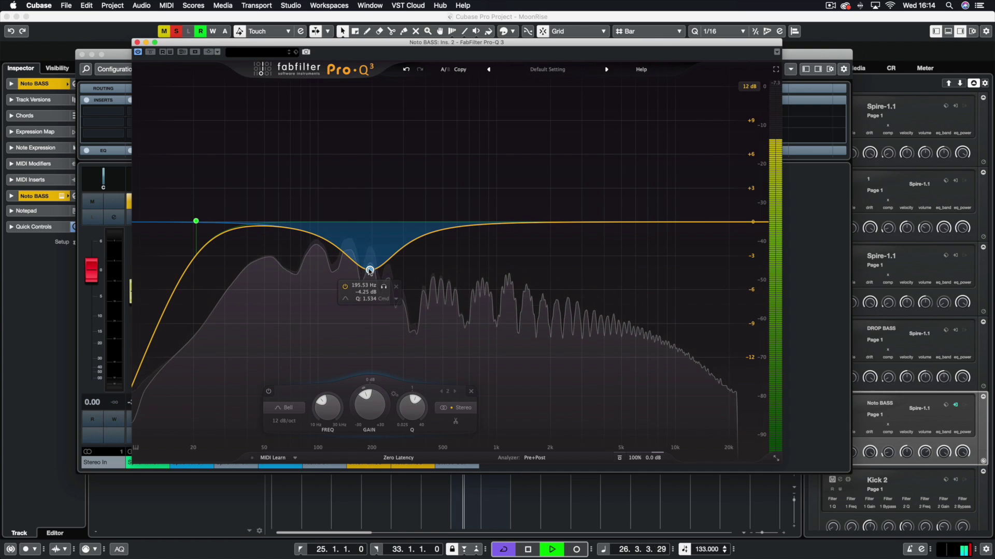
- Audition the Noto BASS bell band on its own and compare the sound with the equalizer bypassed and active
click(383, 287)
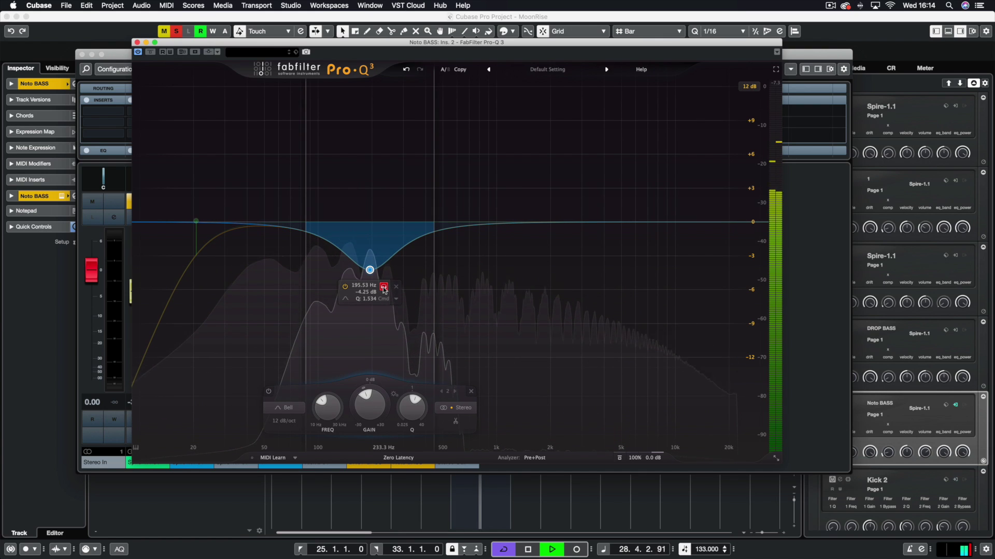
click(383, 288)
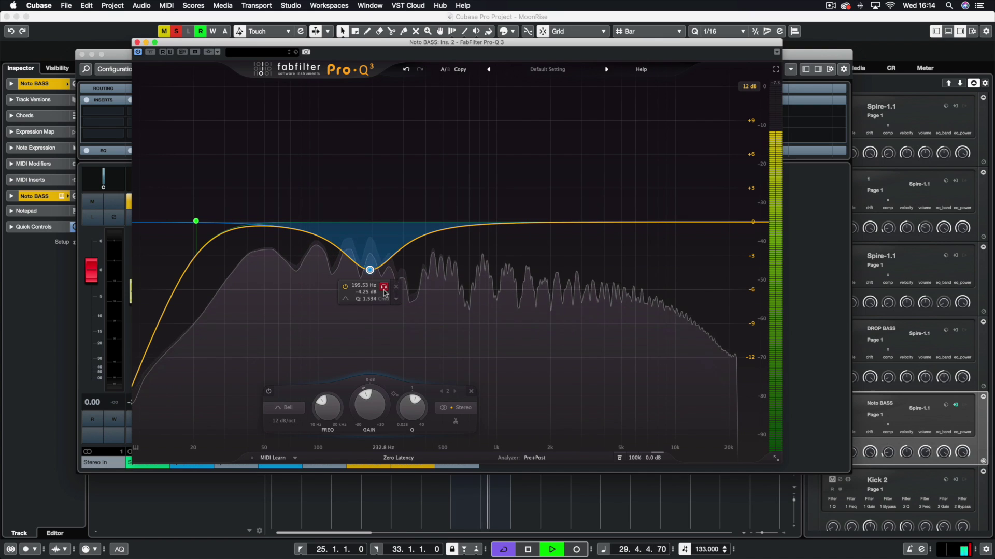
click(149, 53)
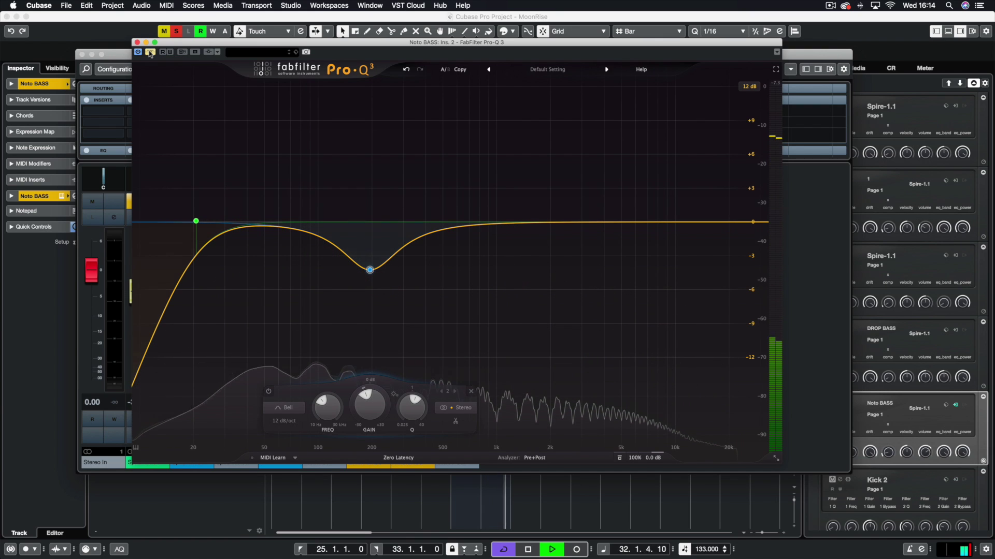
click(149, 52)
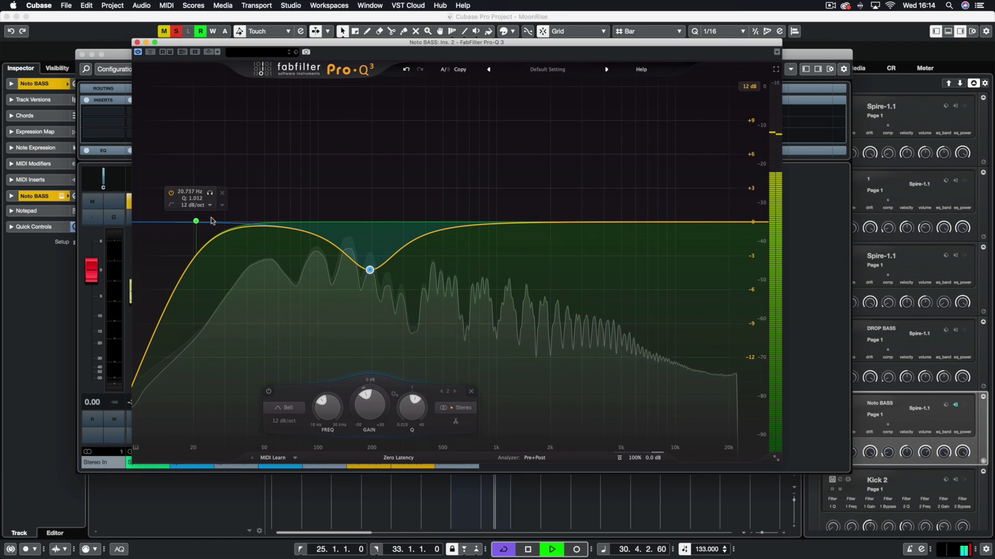
- Set the Noto BASS equalizer's low cut to 66.842 Hz with Q 0.964 and return to the project window
drag(179, 42, 546, 296)
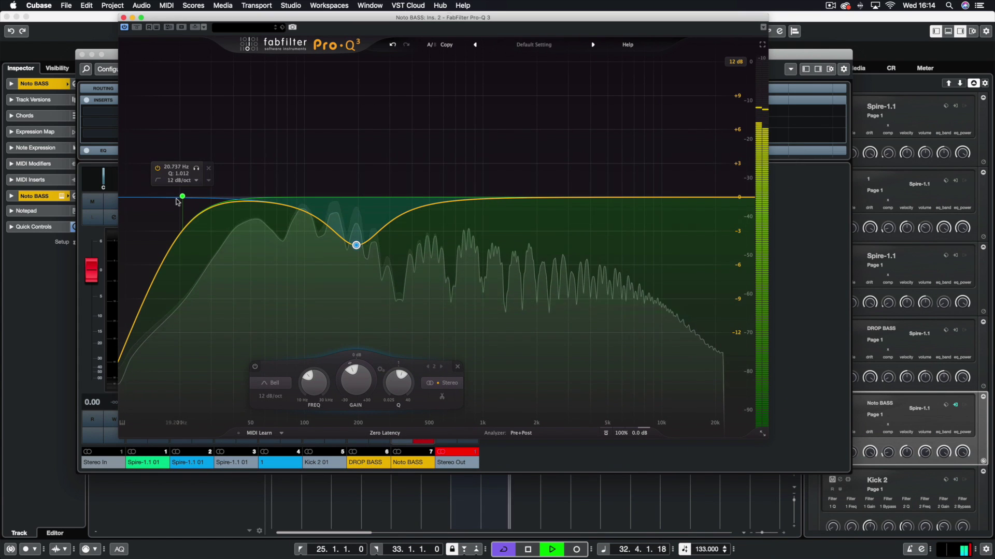
drag(181, 196, 275, 202)
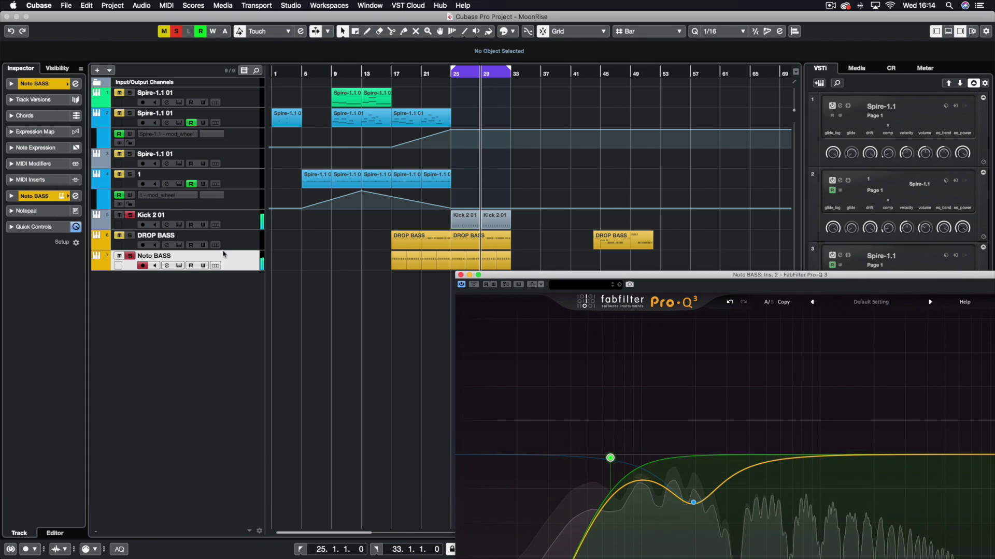
key(F3)
- Solo DROP BASS alongside Kick 2 01 and Noto BASS and close the Noto BASS equalizer
click(131, 236)
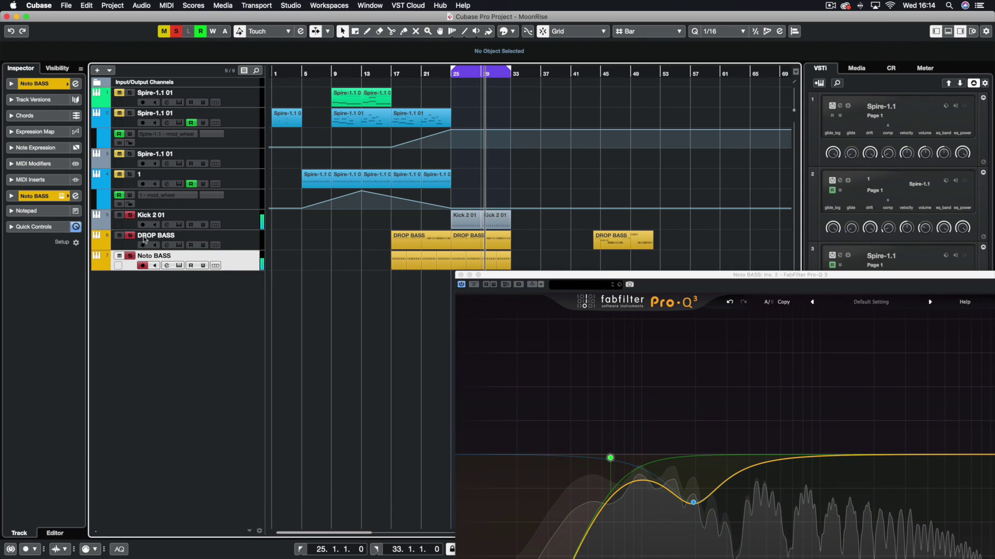
click(479, 275)
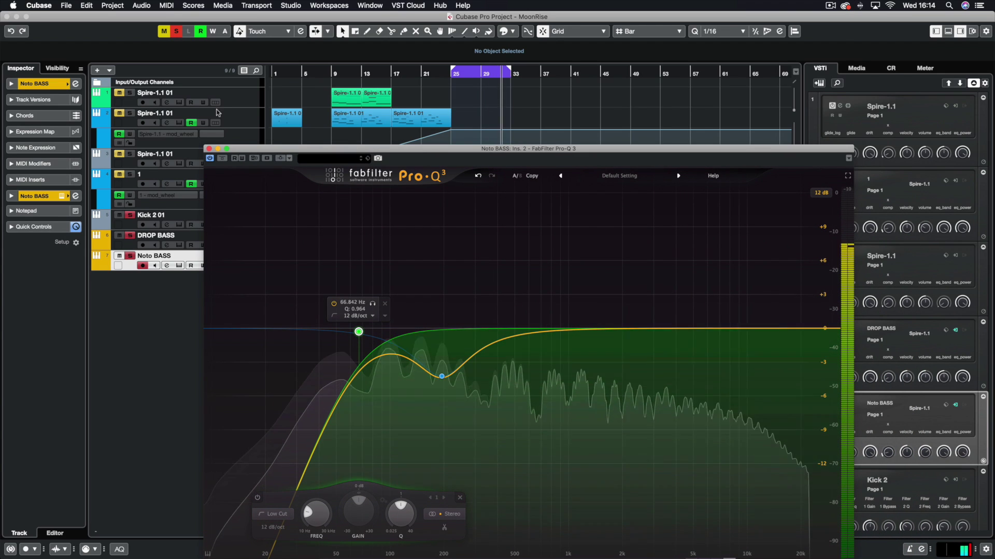
click(209, 149)
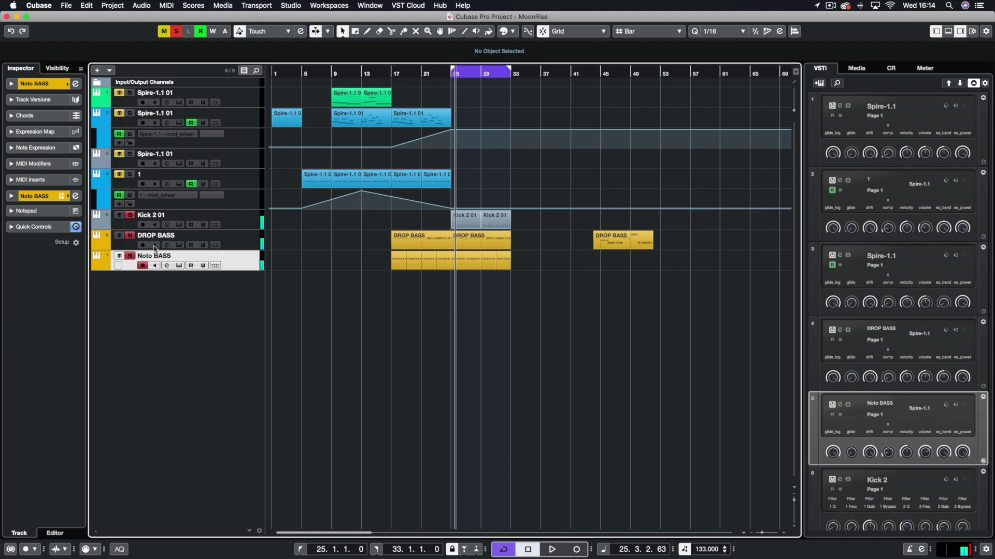
- Clear the solo on all tracks and play the full mix from bar 17
click(133, 218)
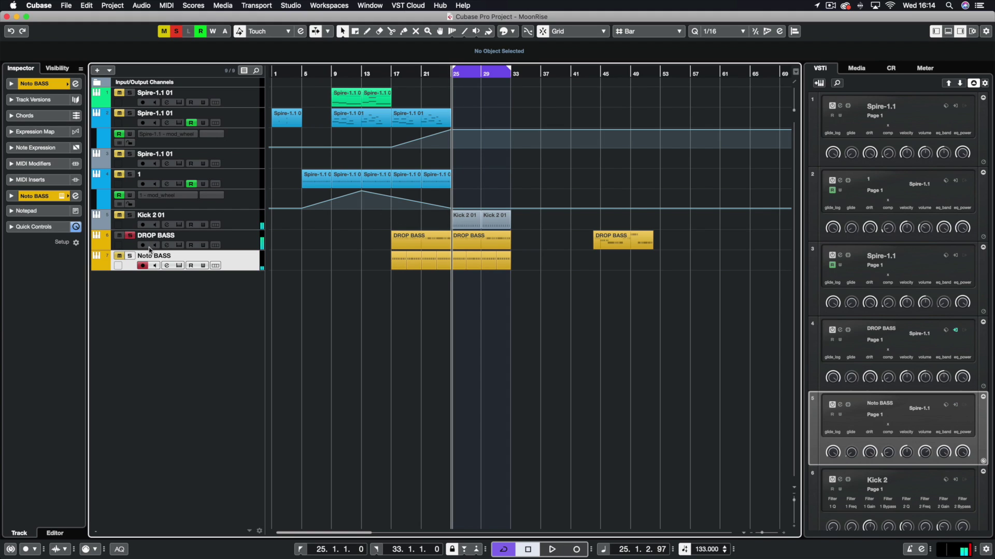
click(392, 73)
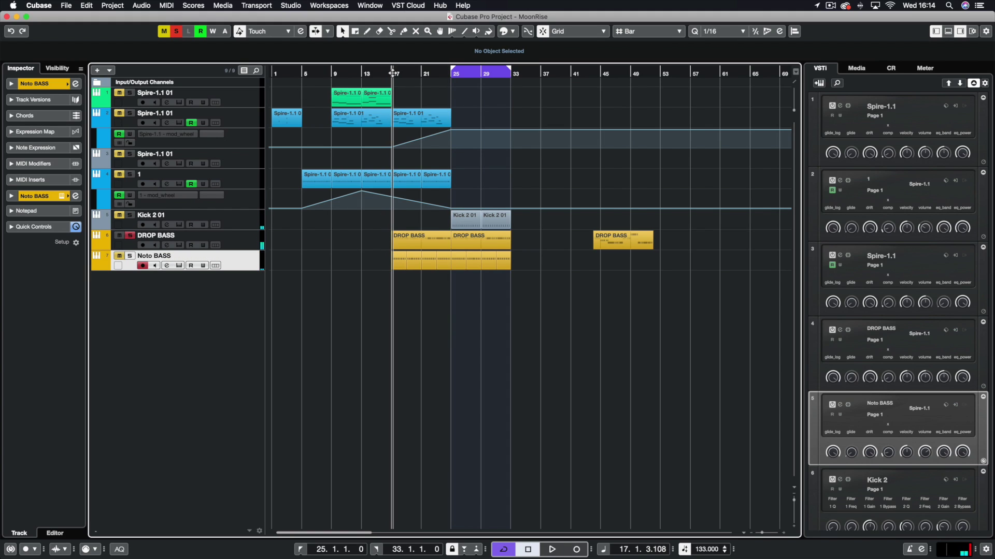
click(178, 32)
key(space)
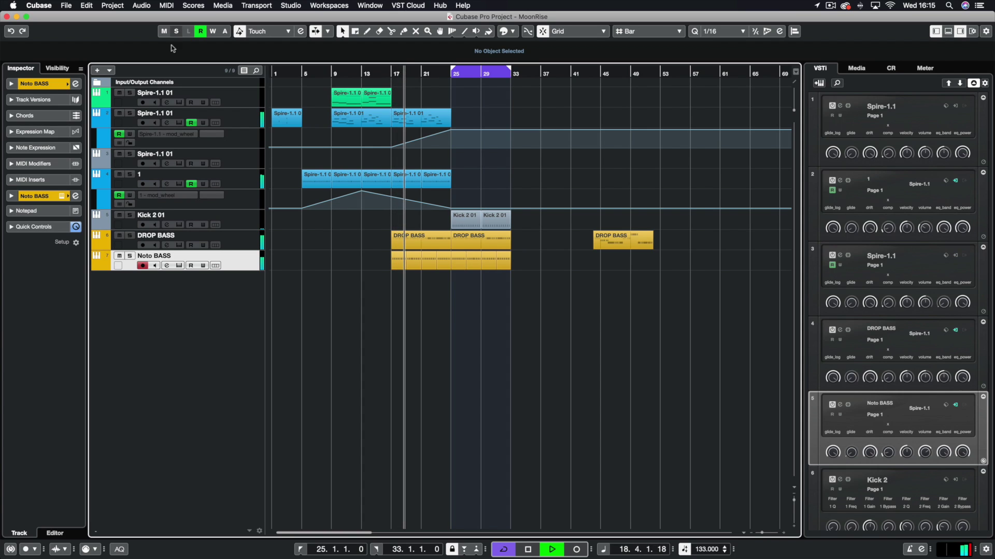
key(space)
- Solo the DROP BASS track, open its Spire synth and audition the bass on its own
click(242, 244)
click(129, 236)
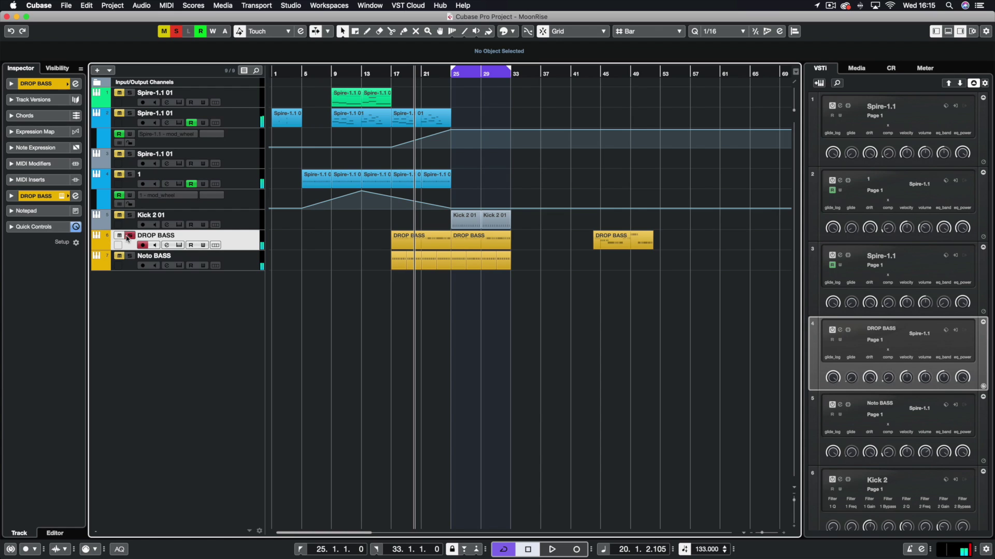
click(61, 196)
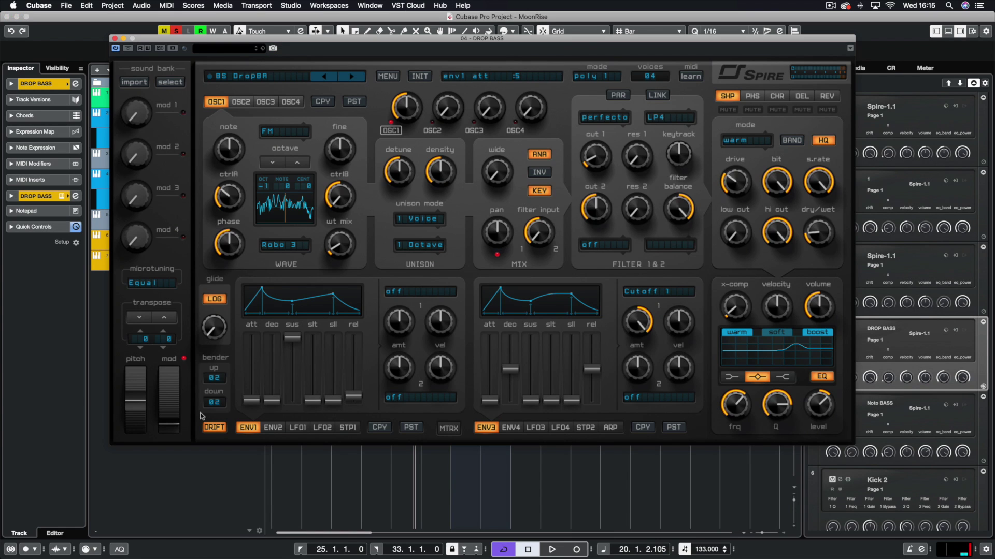
key(space)
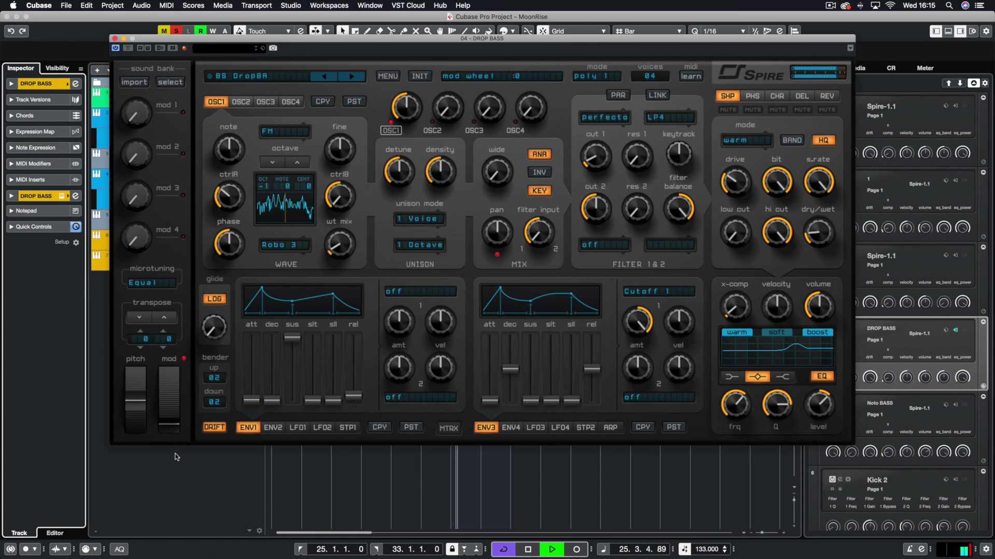
key(space)
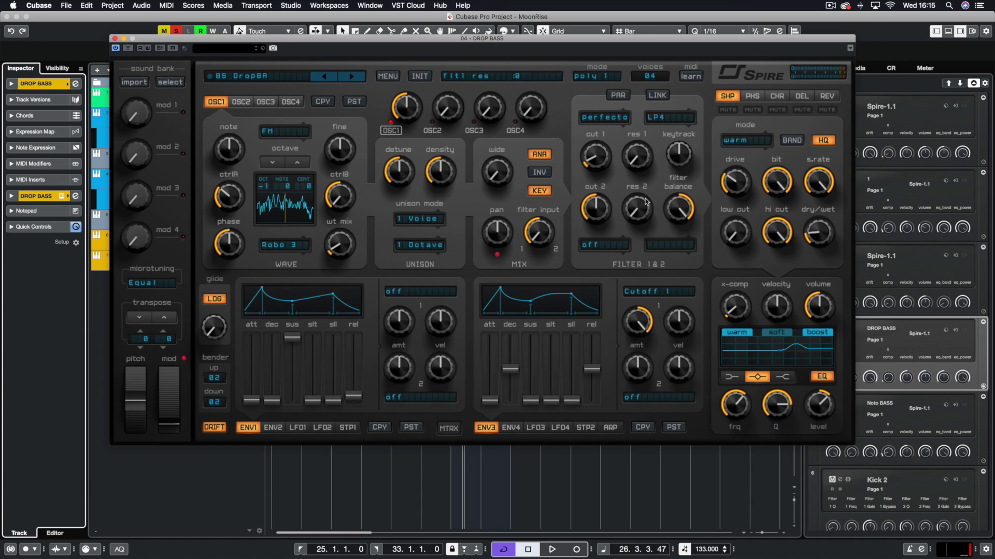
- Lower the Cutoff 1 modulation amount of ENV3 in the DROP BASS synth during playback and close the synth
key(space)
drag(649, 327, 637, 334)
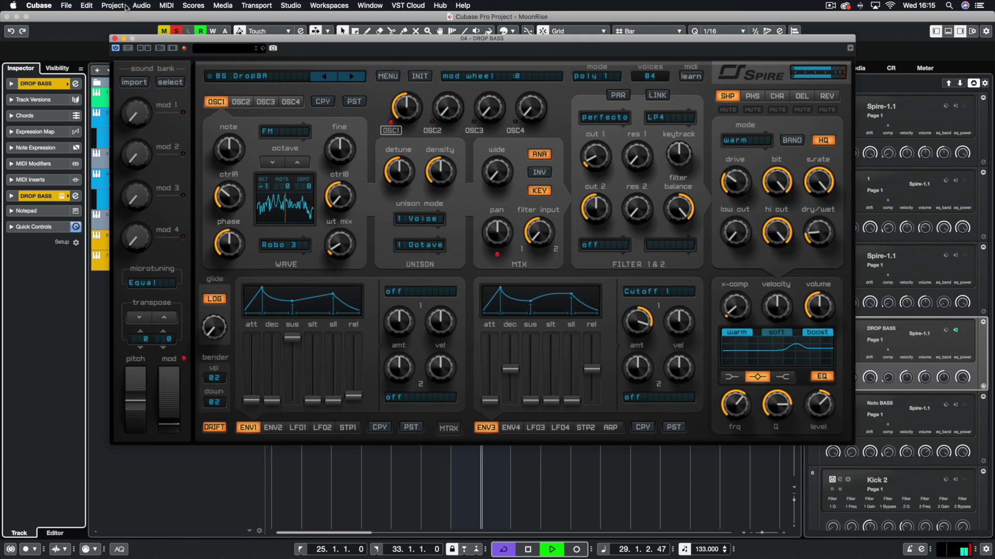
key(space)
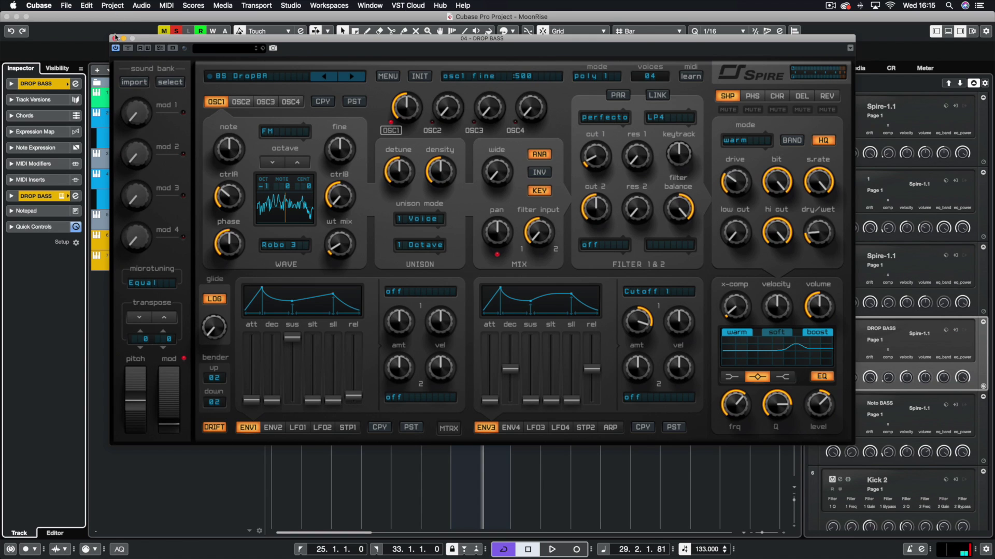
click(115, 38)
- Show an automation lane for DROP BASS and assign it to the synth's mod_wheel parameter
click(97, 247)
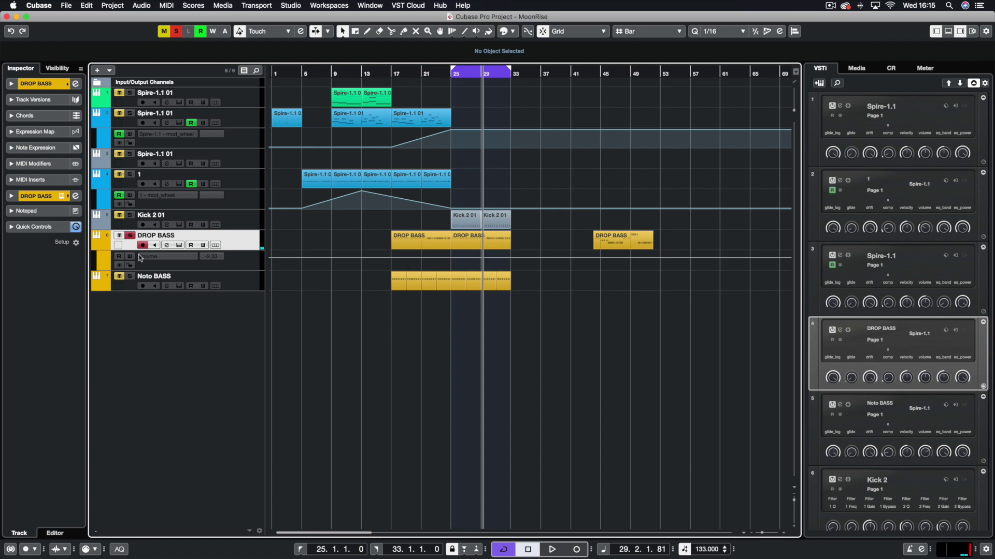
click(156, 257)
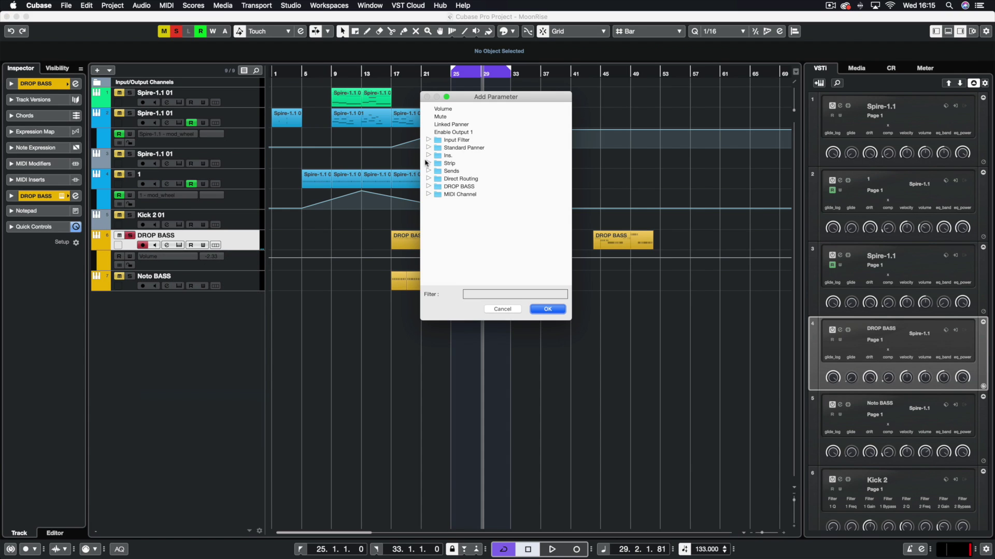
click(428, 187)
drag(569, 113, 565, 269)
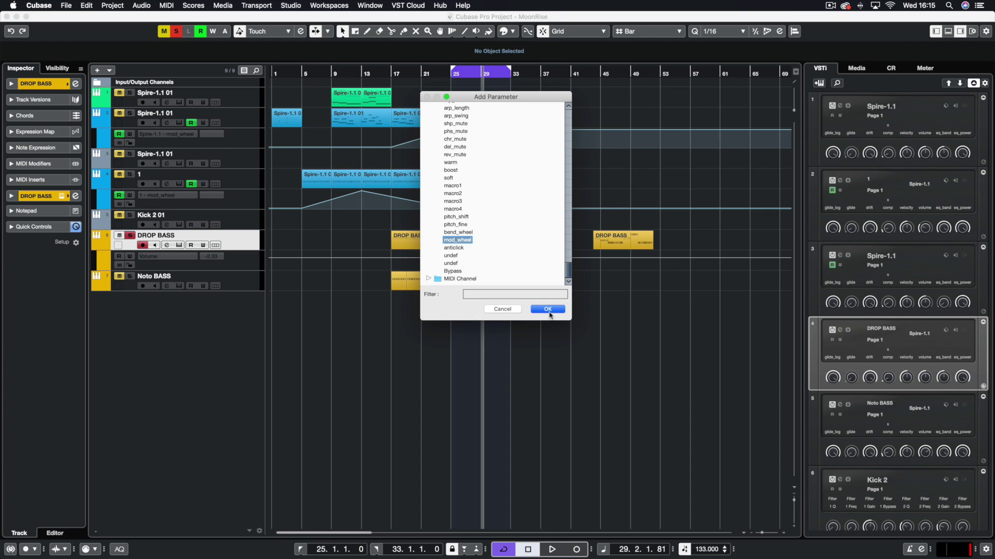
click(546, 312)
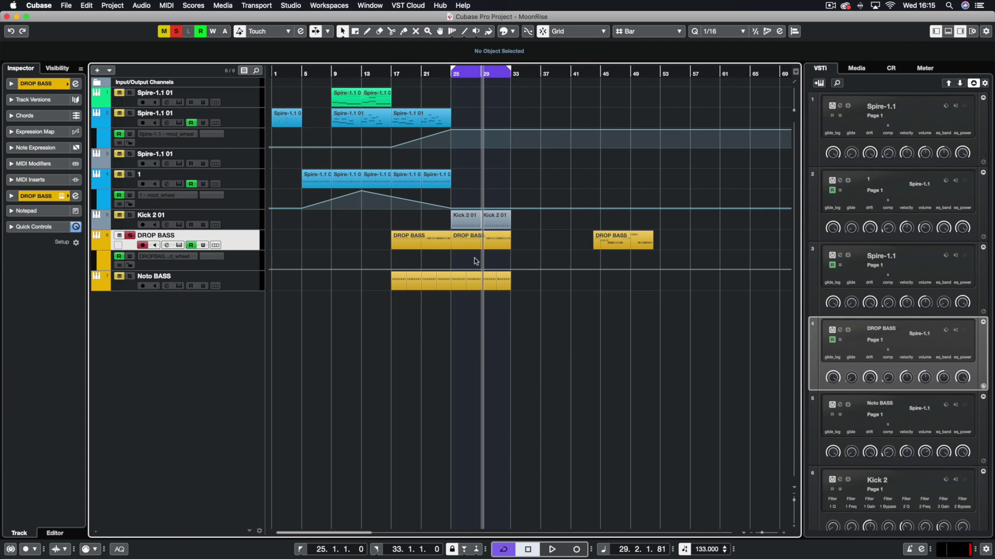
- Draw DROP BASS mod_wheel automation falling from a point at bar 17 to 0 at bar 25 while listening from bar 17
click(394, 265)
click(385, 76)
key(space)
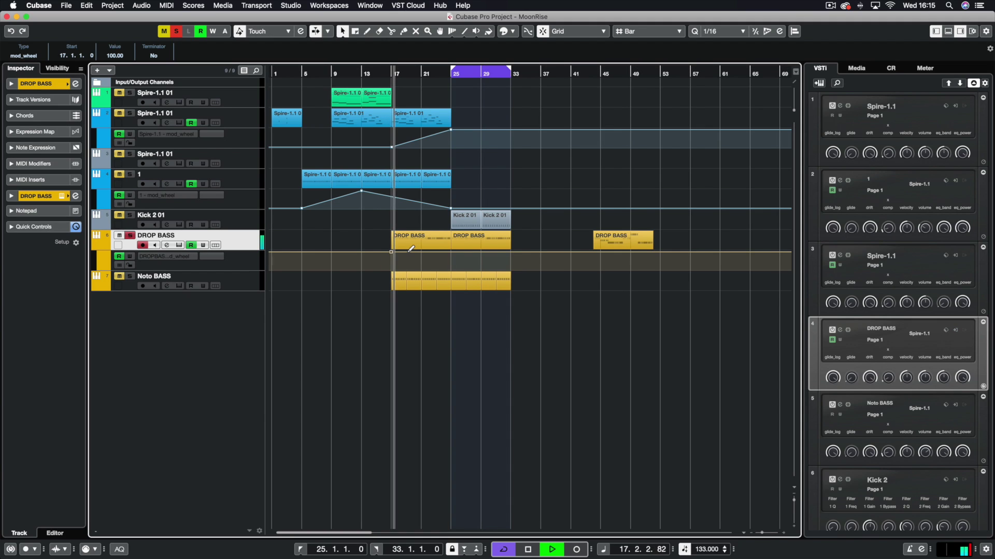
drag(391, 252, 450, 276)
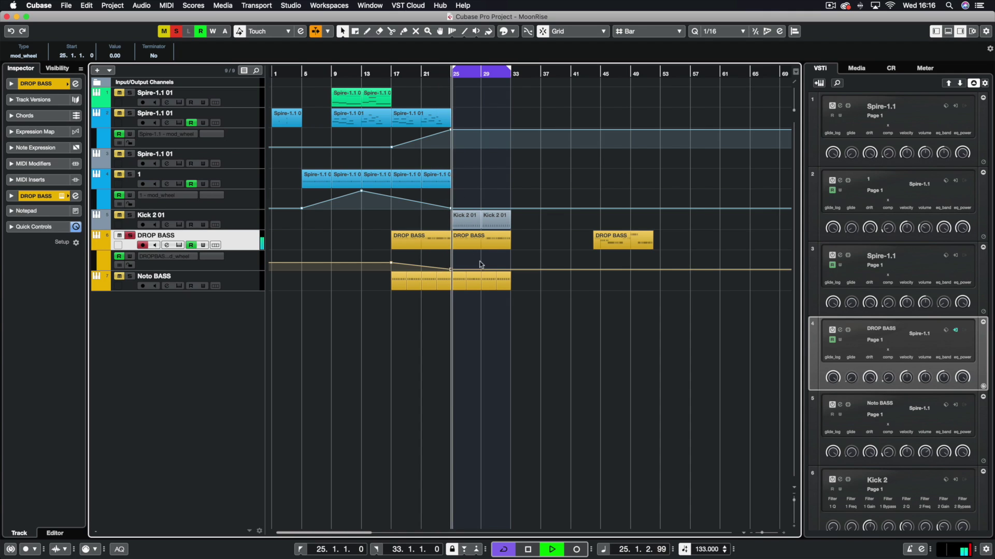
key(space)
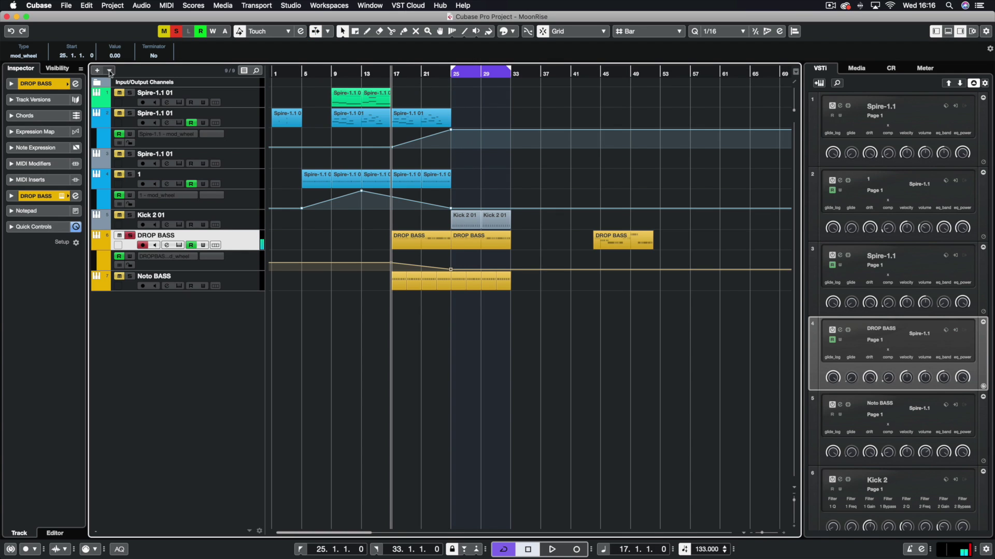
- Clear the DROP BASS solo and set its mod_wheel automation point at bar 25 to 11.11 while playing the full mix
click(176, 31)
key(space)
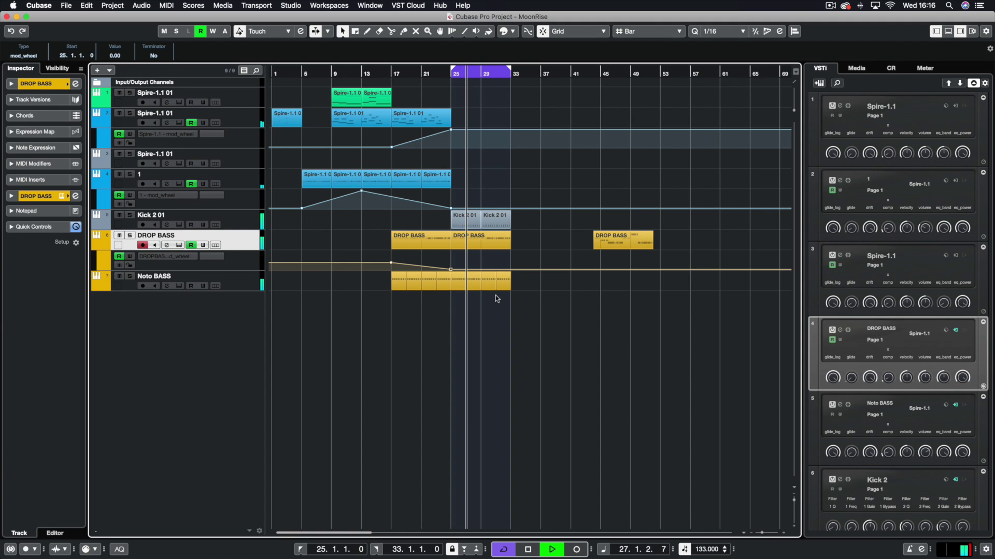
click(450, 268)
drag(452, 268, 452, 270)
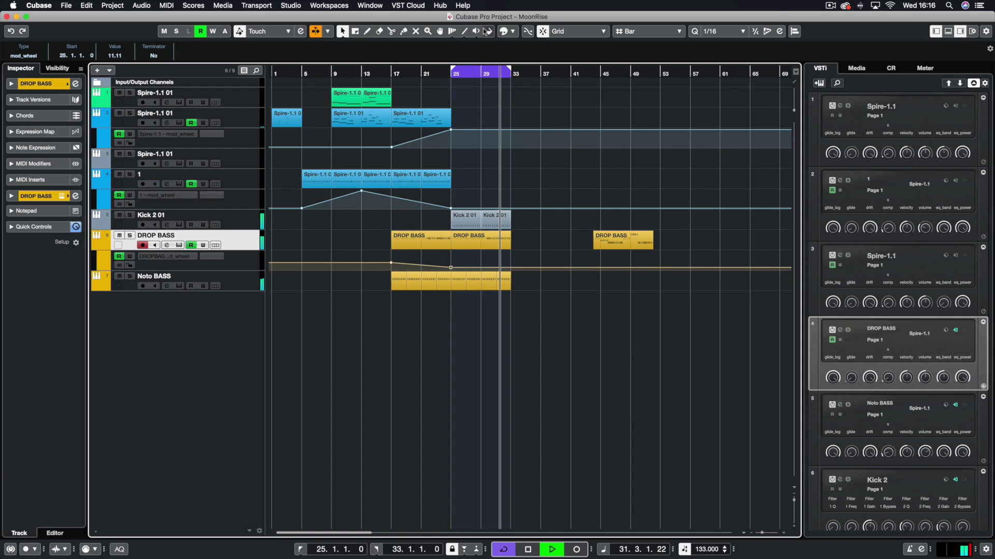
key(space)
- Play the transition into the drop from bar 24 and return the playhead to bar 25
click(443, 73)
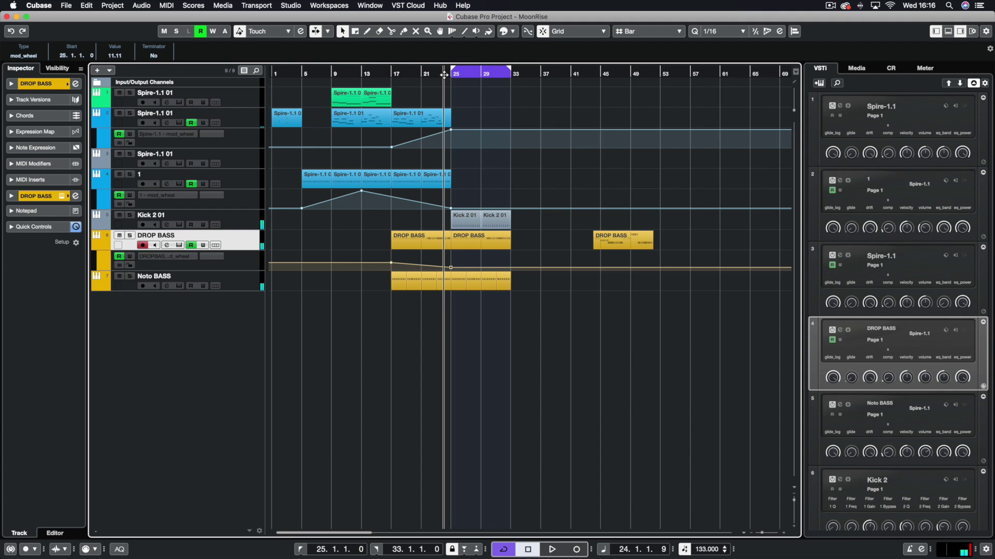
key(space)
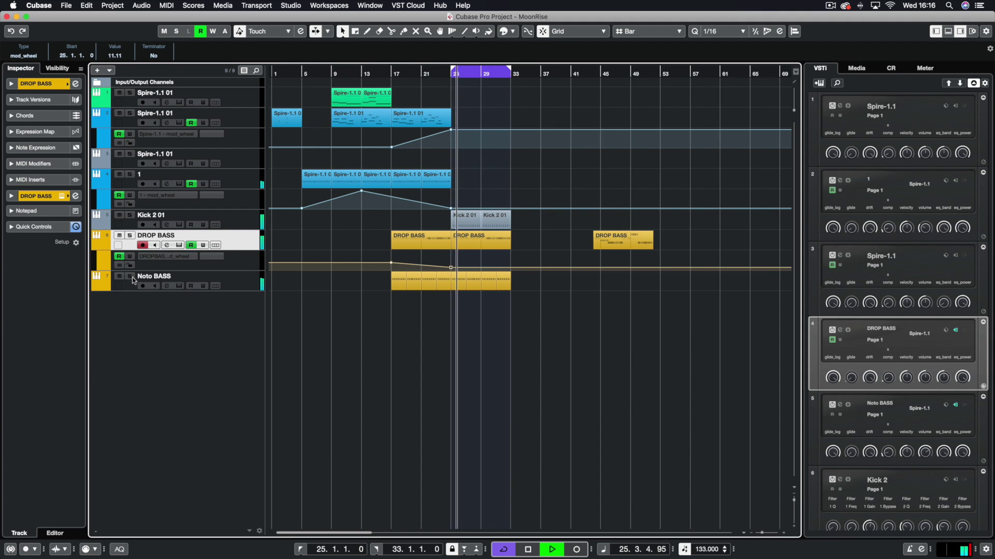
key(space)
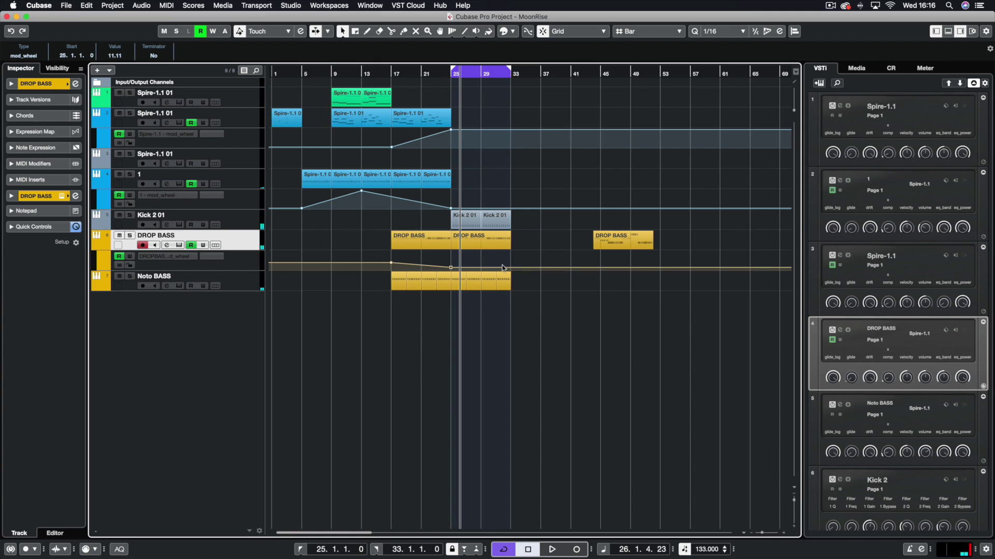
key(KP_1)
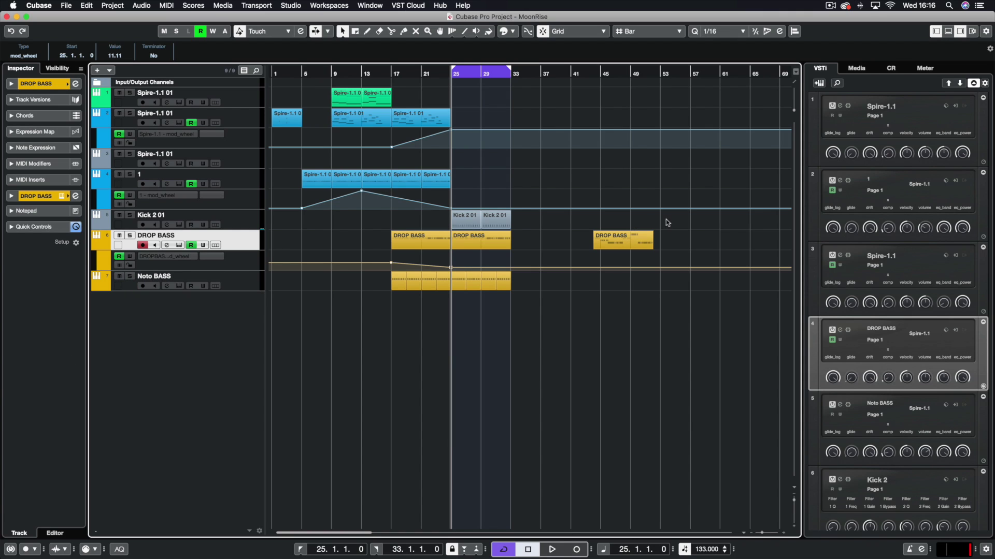
- Play the drop and compare the mix with Noto BASS muted and unmuted
key(space)
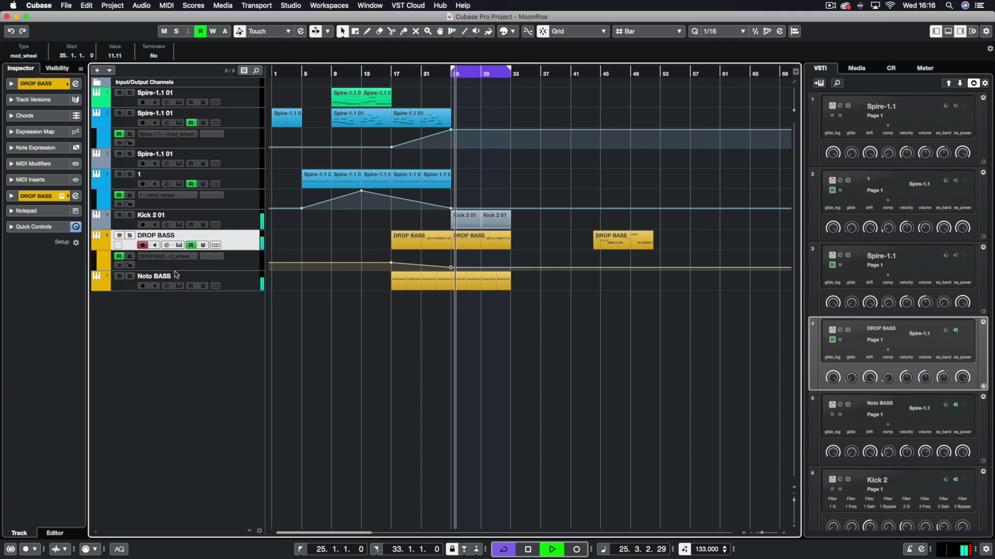
click(118, 277)
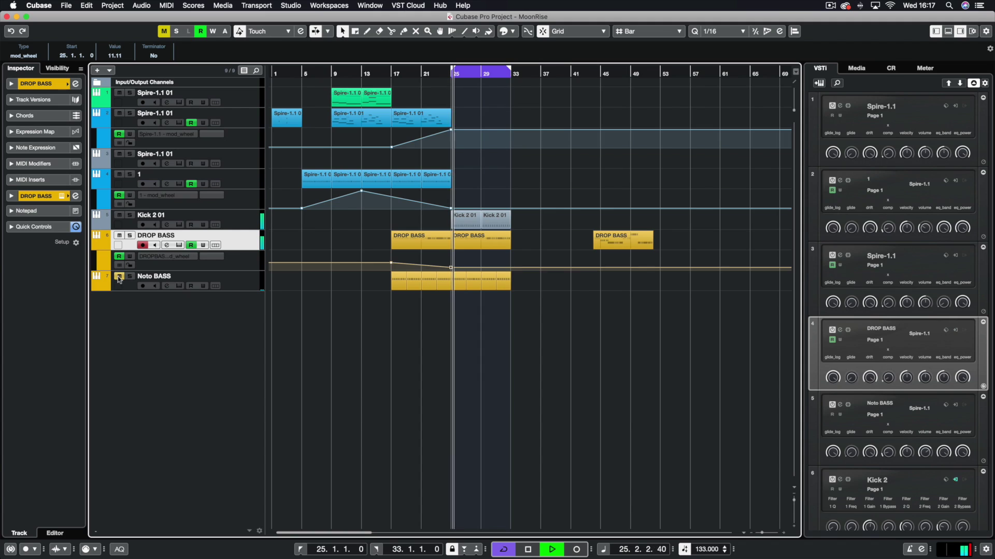
key(space)
click(120, 278)
key(space)
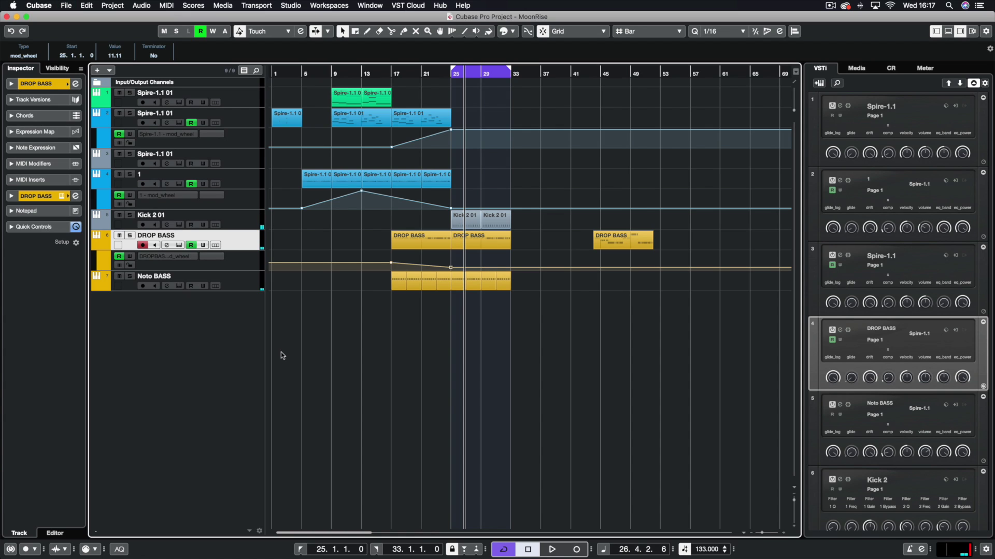
- Add one instrument track with Spire-1.1 routed to Stereo Out
right_click(234, 332)
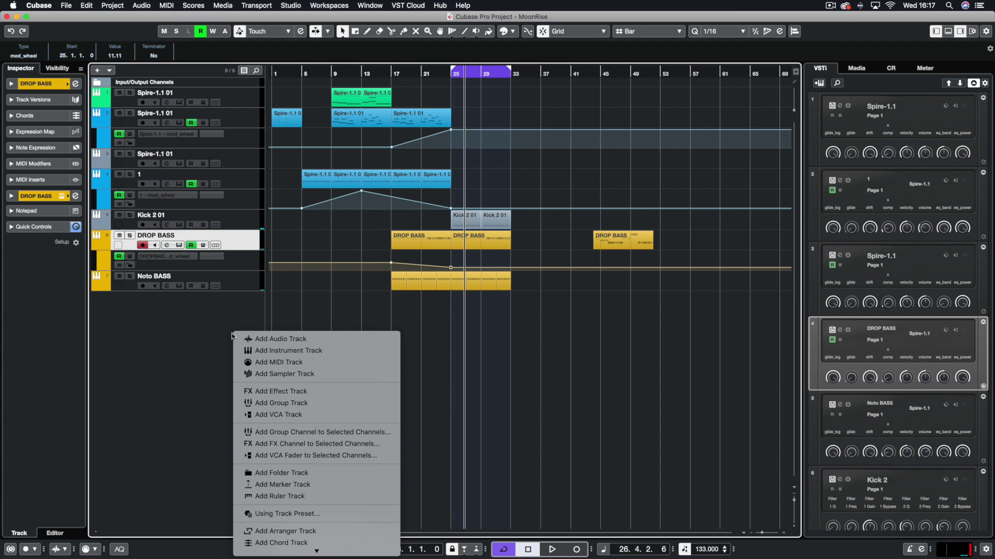
click(809, 372)
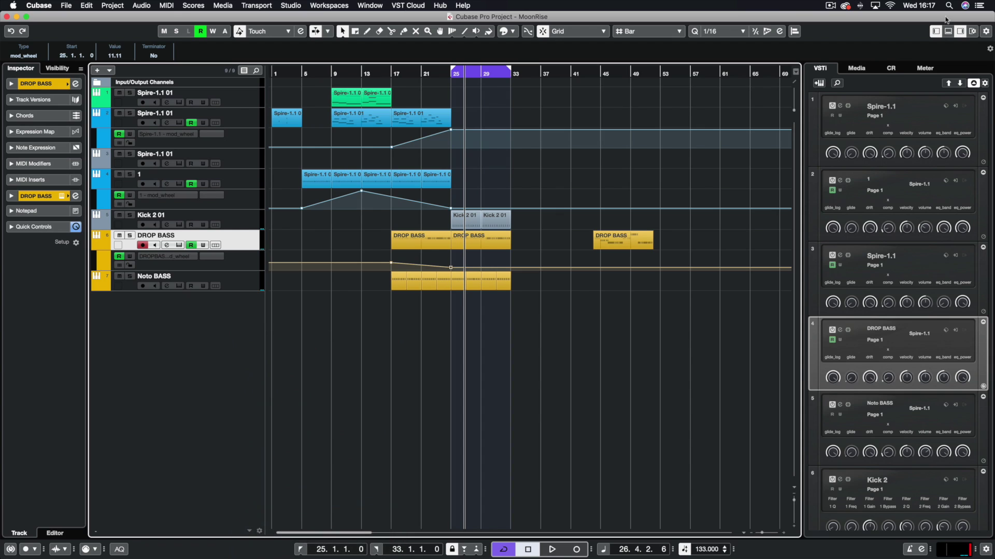
click(819, 84)
click(637, 224)
click(687, 251)
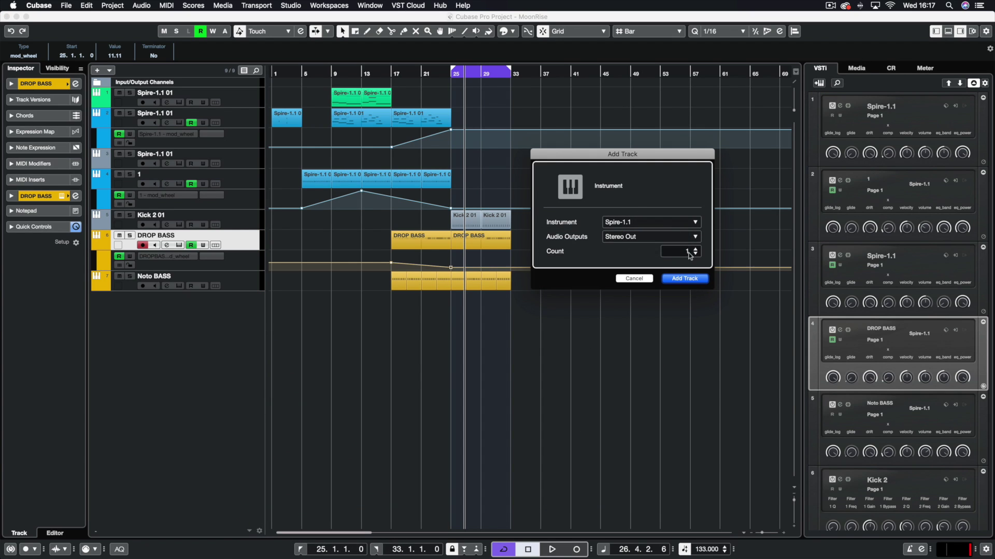
click(696, 279)
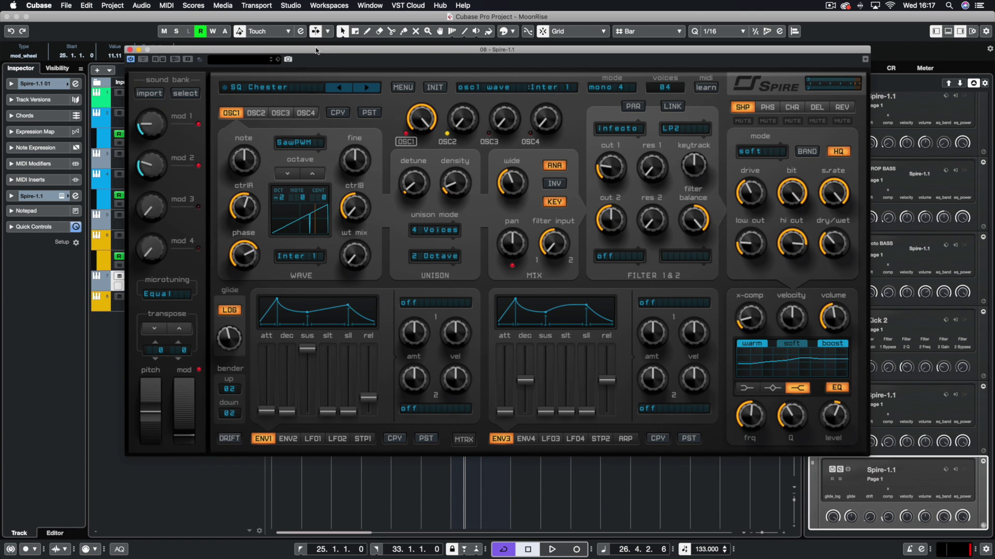
- Load the DHMusic.sbf bank from the Spire Presets DHM folder in Documents into the new Spire and select its init preset
drag(394, 49, 357, 57)
click(367, 95)
mouse_move(370, 107)
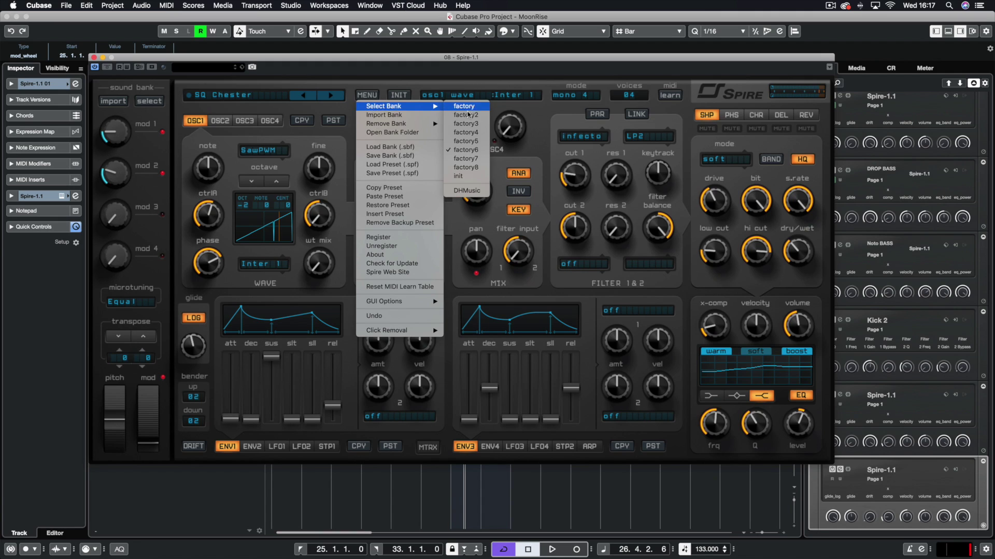
click(401, 148)
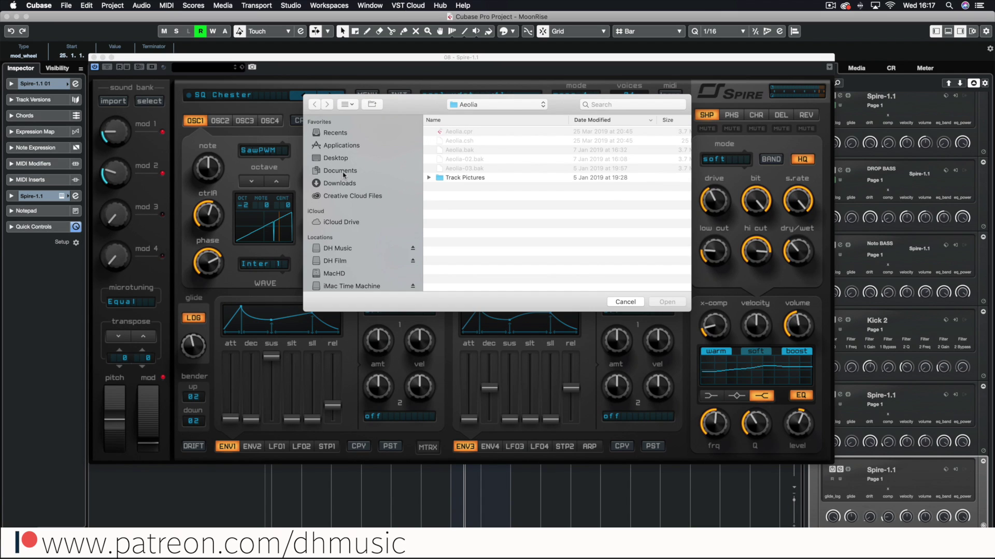
click(344, 172)
double_click(460, 179)
click(315, 104)
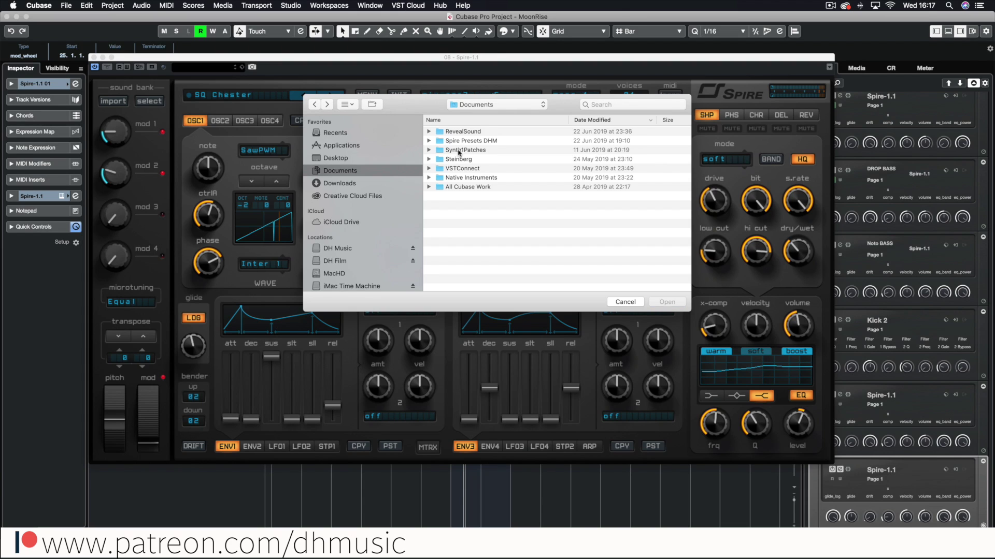
double_click(459, 140)
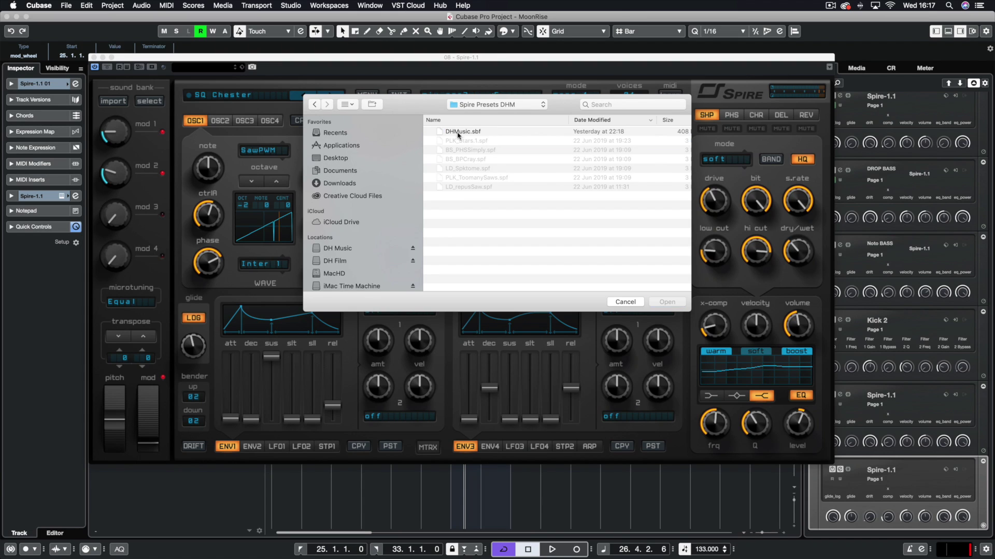
click(458, 133)
click(667, 302)
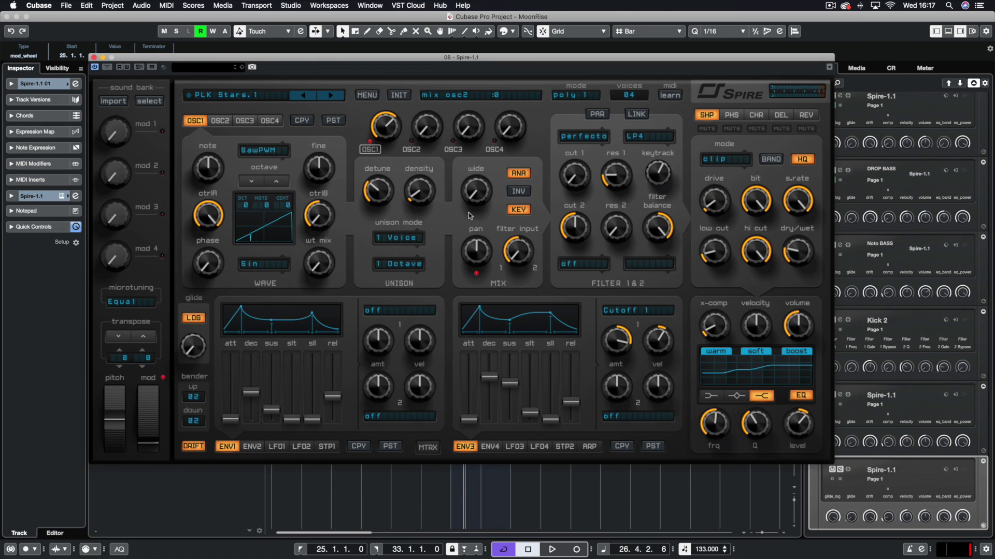
click(231, 94)
click(245, 282)
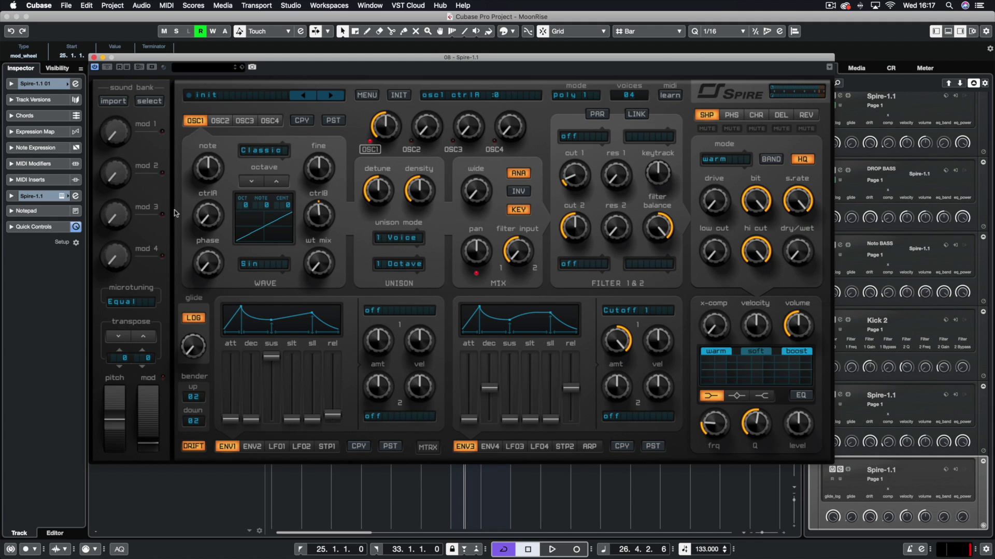
- Raise oscillator 1's ctrlA to about 453 in the new Spire's init preset and close the synth window
drag(217, 177, 226, 112)
drag(206, 221, 206, 239)
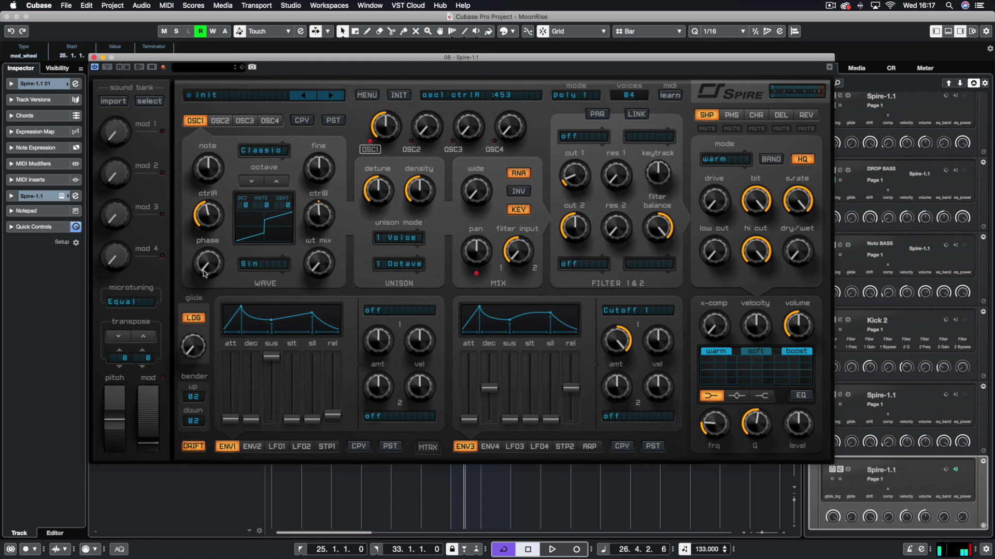
drag(205, 275, 214, 180)
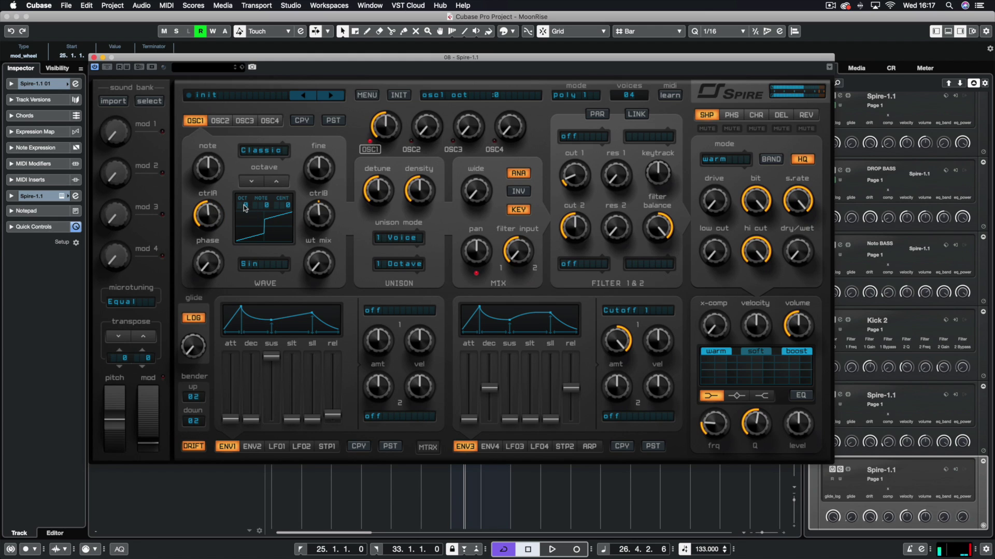
click(92, 58)
- Copy the two-bar Noto BASS part at bar 25 to the new Spire track, loop bars 25 to 27 and play it soloed
drag(457, 299, 460, 326)
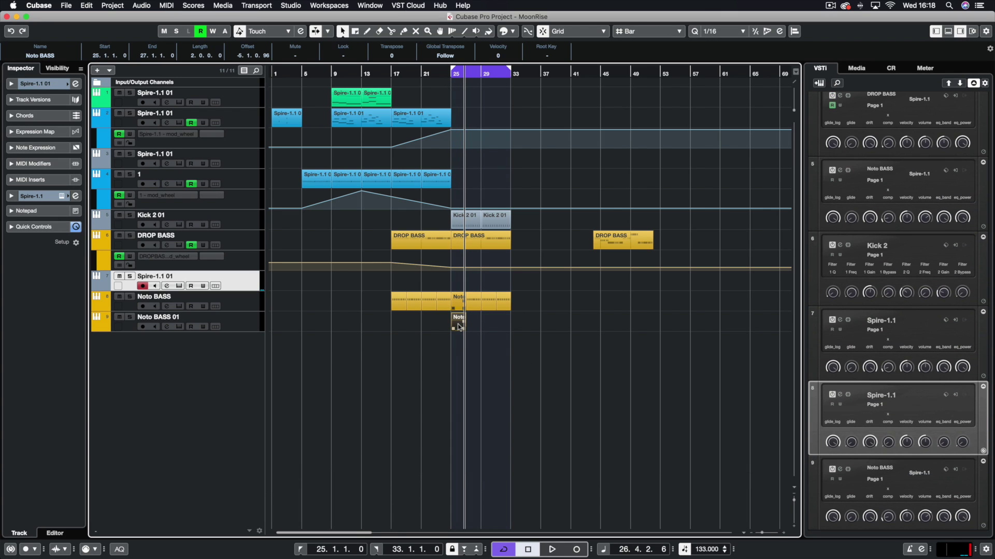
key(ctrl+z)
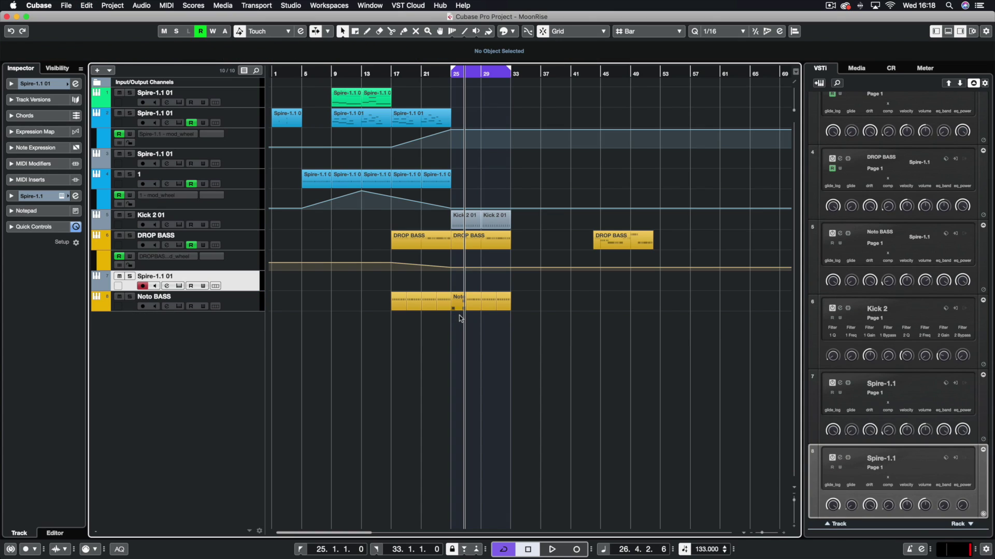
drag(451, 306, 457, 286)
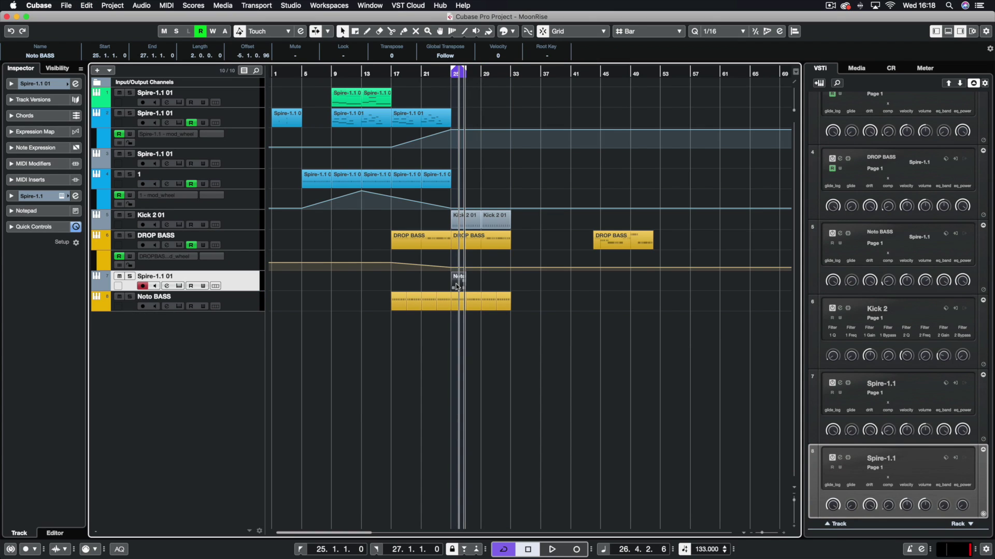
key(s)
key(space)
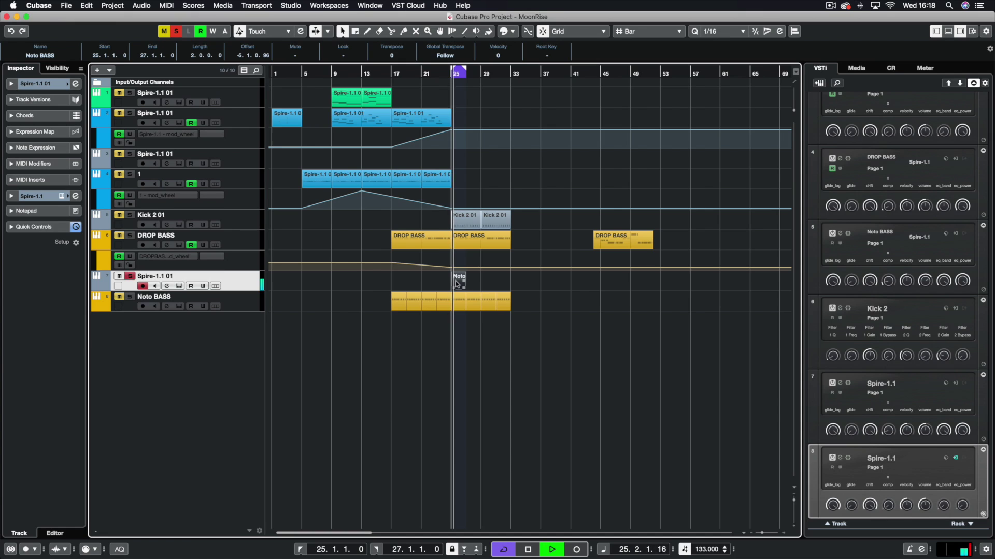
- Open the copied part and thin out the G0 notes in bar 25 to a syncopated six-note pattern
double_click(458, 281)
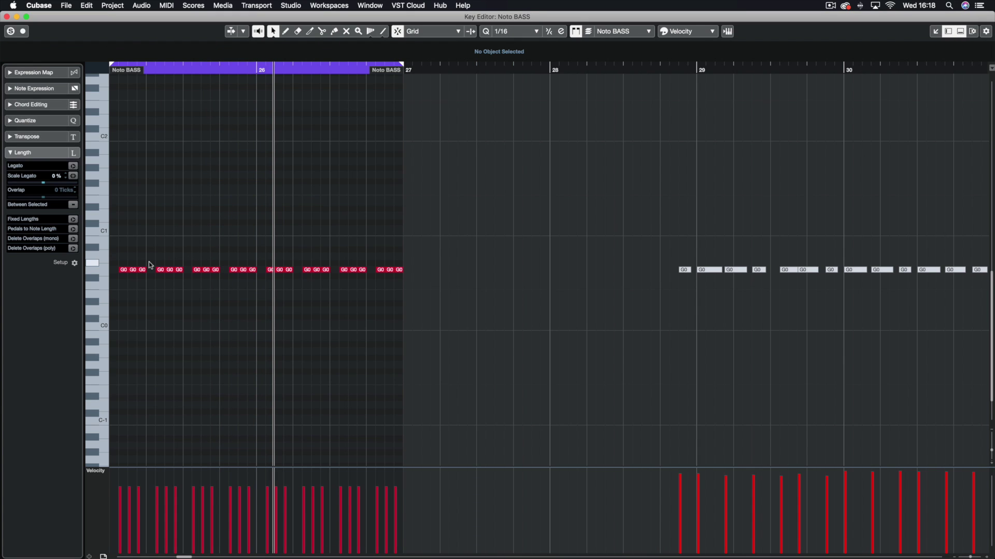
scroll(151, 265, up, 5)
click(300, 270)
key(Delete)
click(348, 269)
key(Delete)
key(Delete)
click(407, 270)
key(Delete)
click(428, 269)
drag(455, 257, 450, 279)
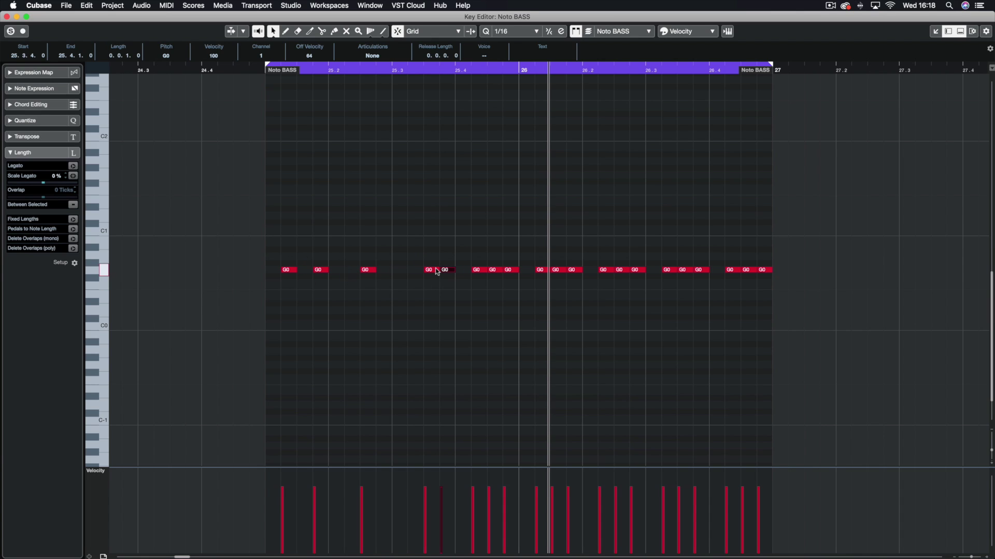
click(429, 270)
key(Delete)
click(477, 270)
key(Delete)
click(509, 270)
key(Delete)
key(space)
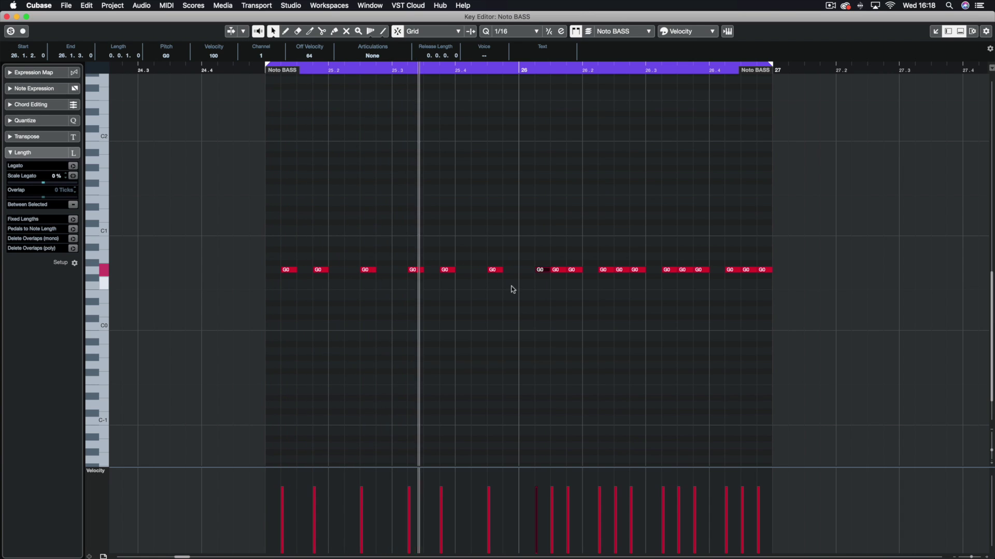
- Replace the remaining notes in bar 26 with a duplicate of the bar 25 pattern starting at 26.1.2 and close the editor
drag(537, 255, 850, 300)
key(Delete)
drag(582, 235, 226, 320)
key(super+d)
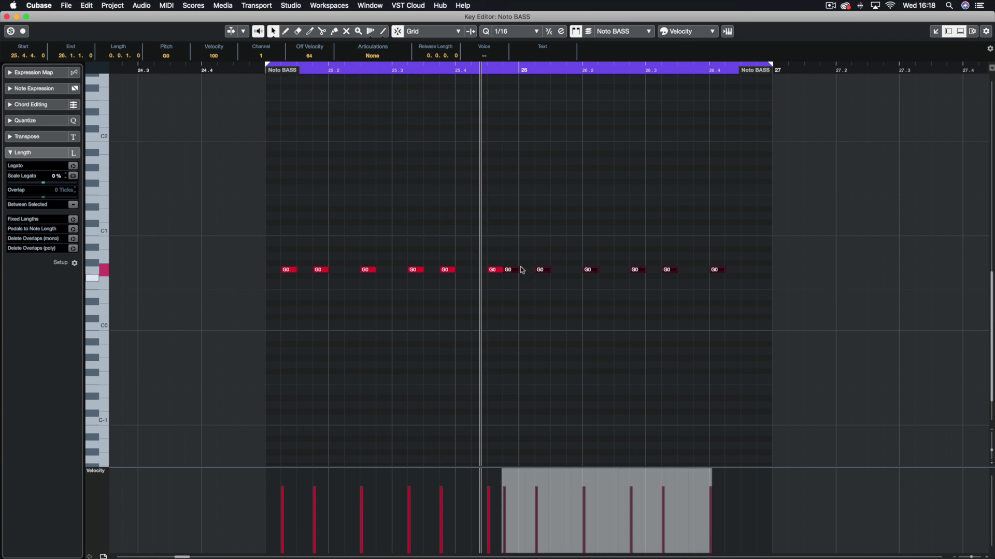
drag(513, 272, 544, 273)
key(super+a)
key(super+w)
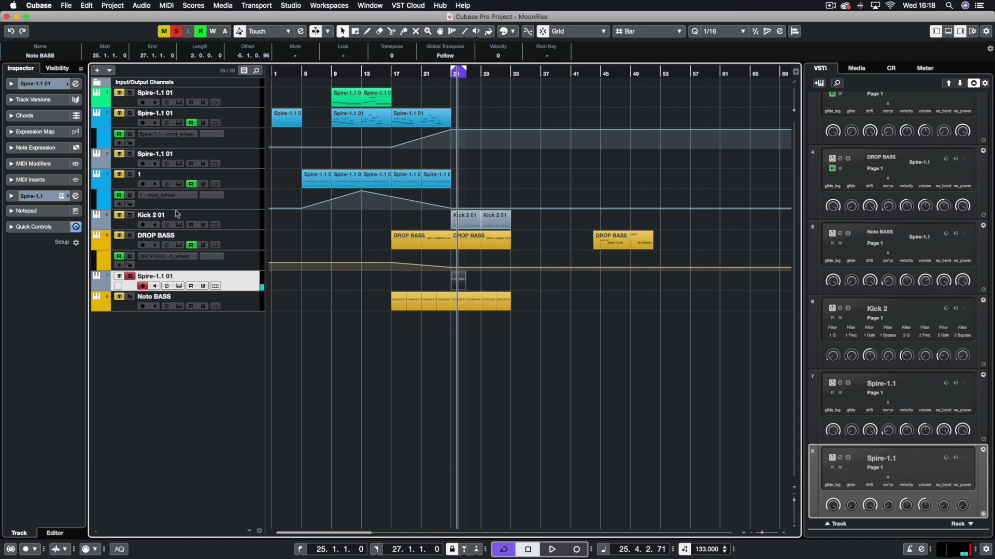
- Play the loop with the new Spire's window open and solo Noto BASS alongside it
key(Return)
key(space)
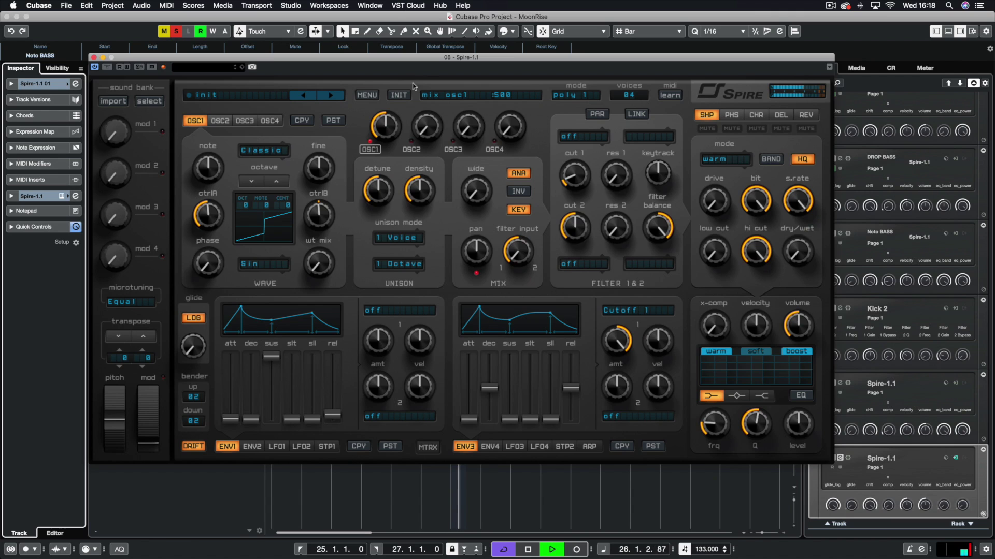
drag(268, 57, 260, 57)
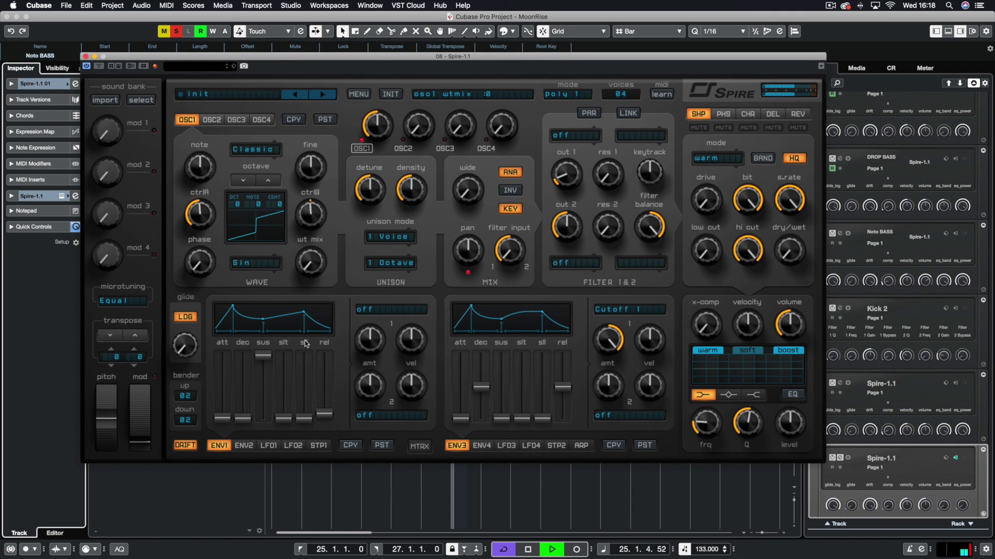
drag(147, 58, 372, 103)
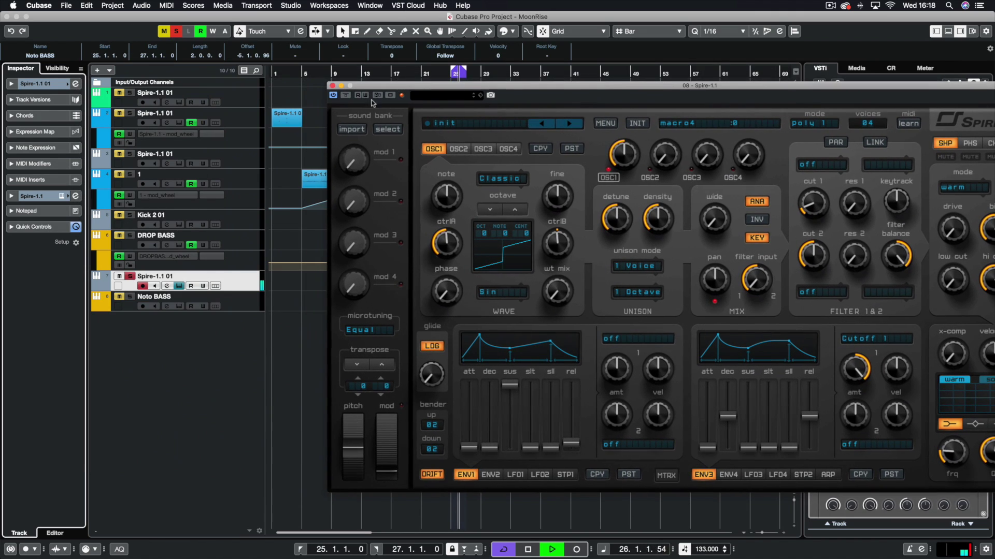
click(131, 298)
drag(456, 84, 249, 61)
- Lower Envelope 1's sustain to around a quarter of its range and raise its decay to around a third
drag(307, 360, 304, 383)
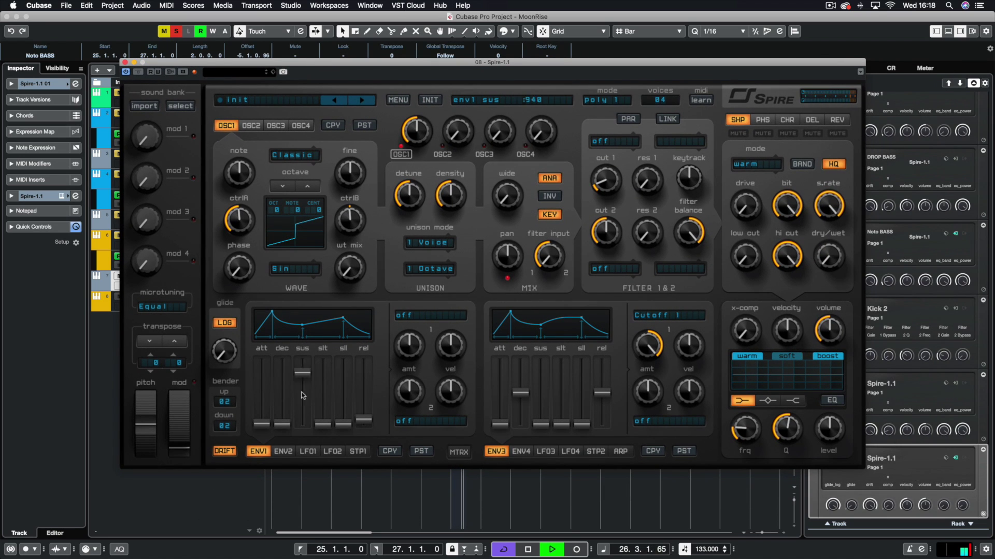
mouse_move(282, 425)
mouse_down()
mouse_move(282, 386)
mouse_move(304, 400)
mouse_move(302, 424)
mouse_up()
drag(281, 397, 290, 405)
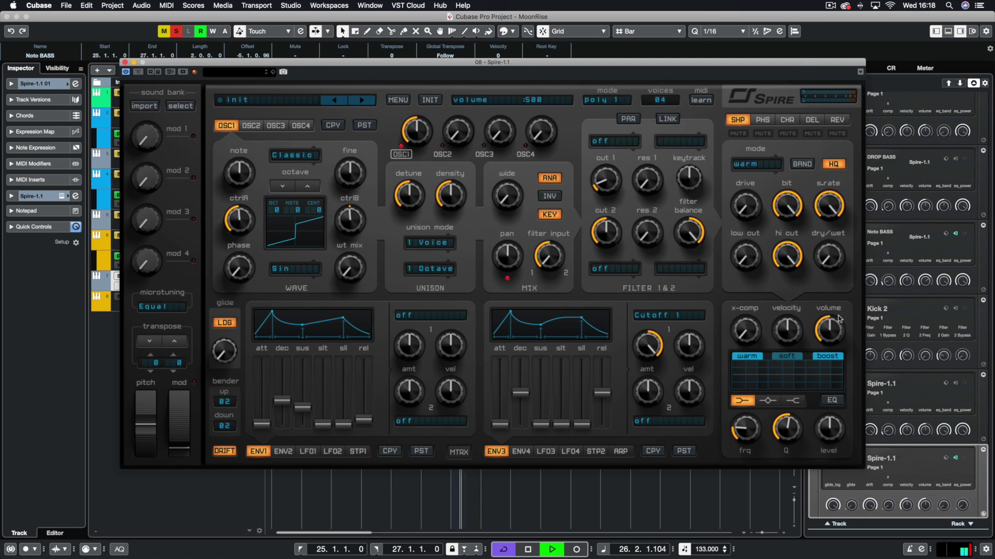
- Apply the warm shaper effect with dry/wet at about 190, slightly raised drive and s.rate at about 939
mouse_move(829, 252)
mouse_down()
mouse_move(827, 237)
mouse_move(829, 249)
mouse_up()
mouse_move(741, 208)
mouse_down()
mouse_move(738, 153)
mouse_move(738, 202)
mouse_move(738, 190)
mouse_up()
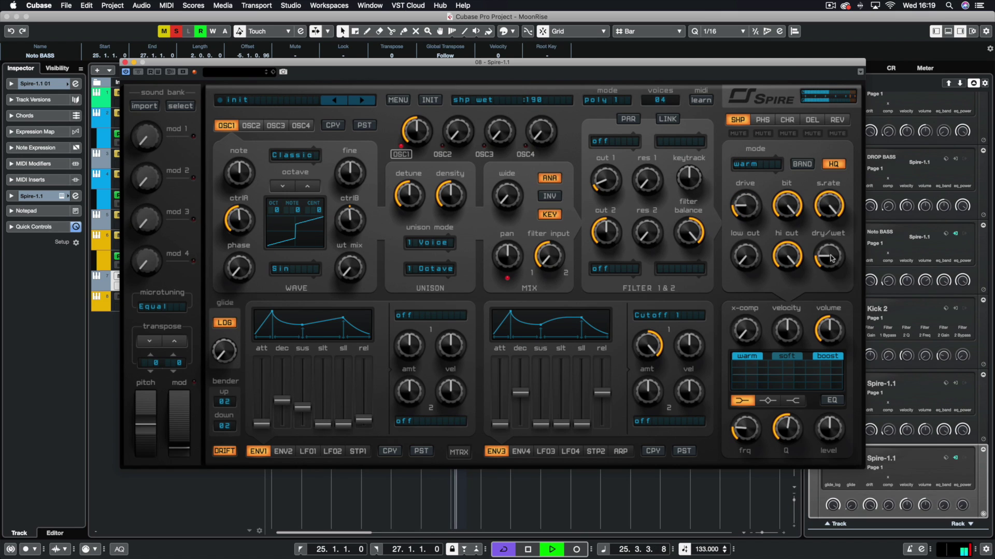
mouse_move(840, 204)
mouse_down()
mouse_move(823, 282)
mouse_move(820, 208)
mouse_up()
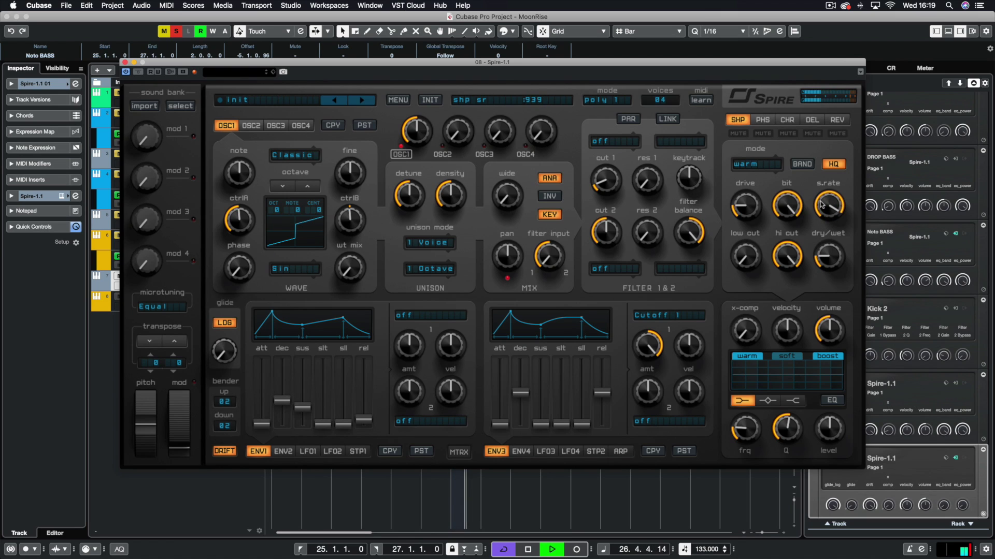
- Turn on Spire's EQ, reduce the low band's level and raise x-comp to 117
click(768, 402)
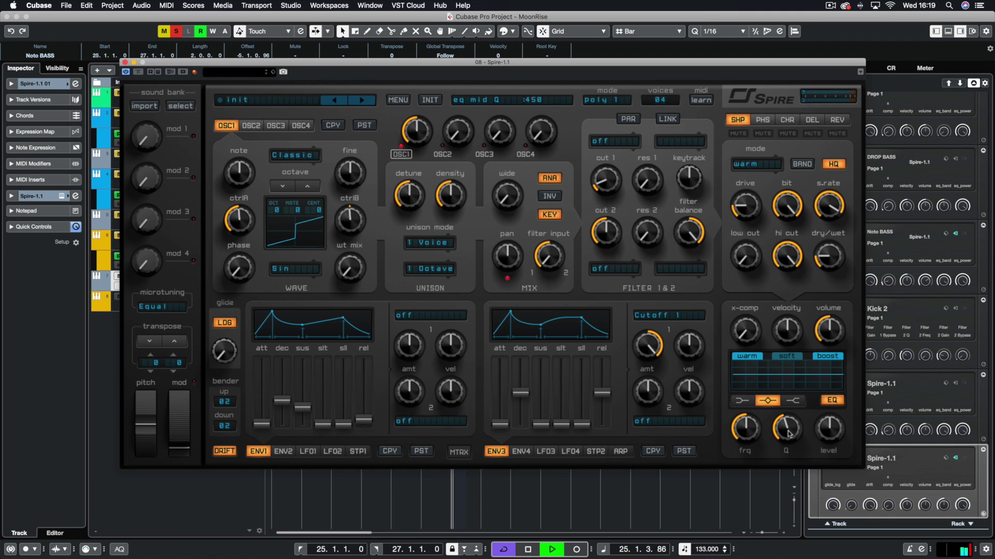
mouse_move(830, 430)
mouse_down()
mouse_move(825, 398)
mouse_move(825, 431)
mouse_up()
click(741, 401)
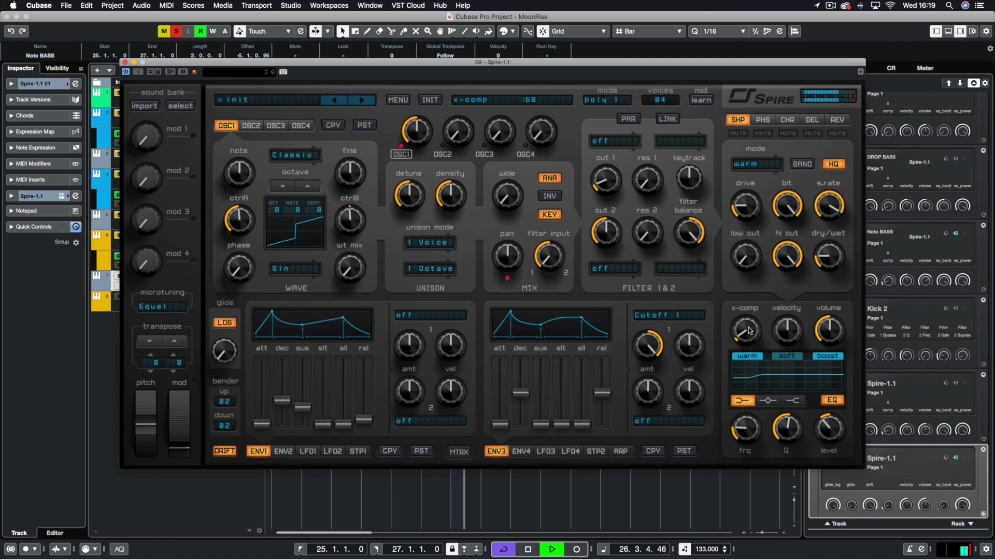
drag(748, 323, 759, 340)
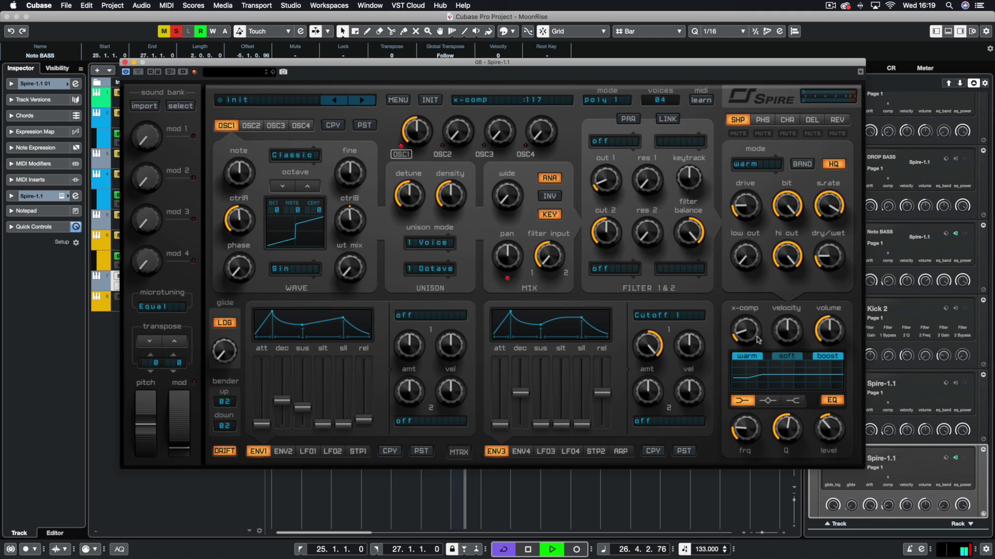
- Try filter 1 as shaper and as combo in Stereo + mode with raised cutoff and resonance
click(628, 141)
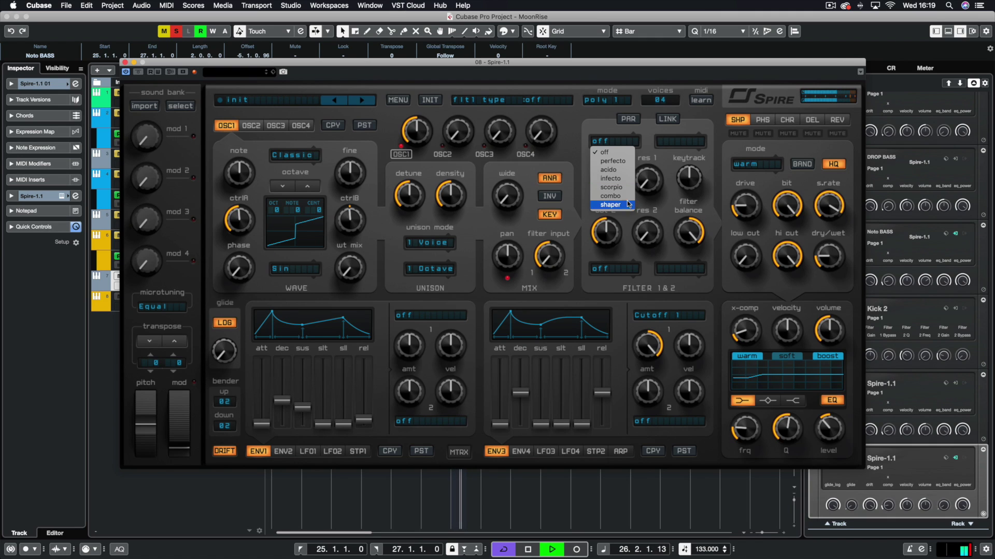
click(623, 205)
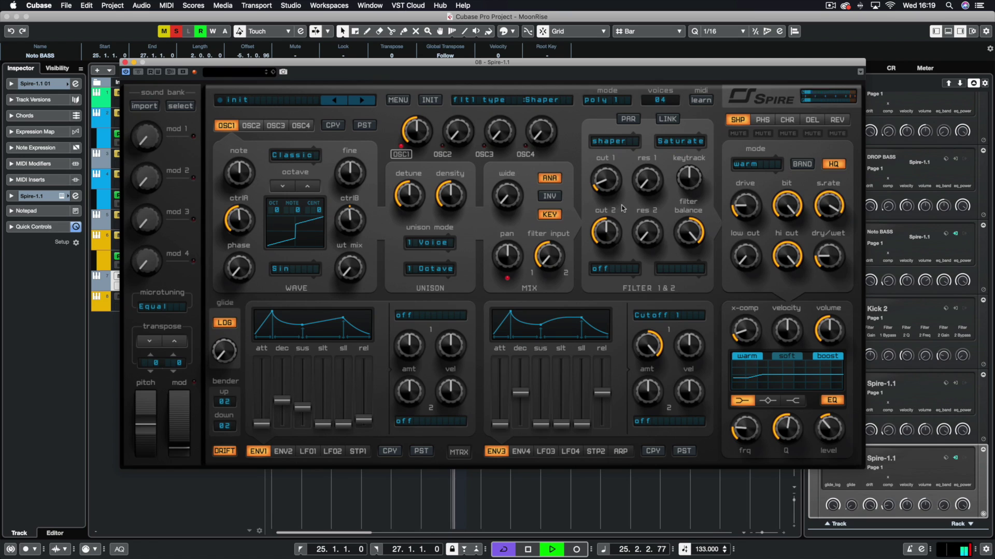
click(688, 142)
click(614, 141)
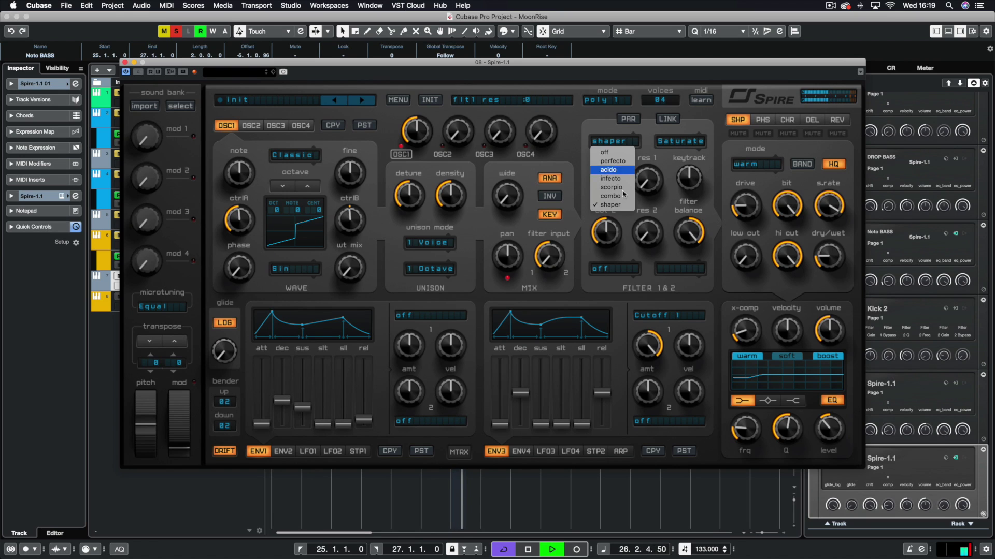
click(614, 197)
click(663, 148)
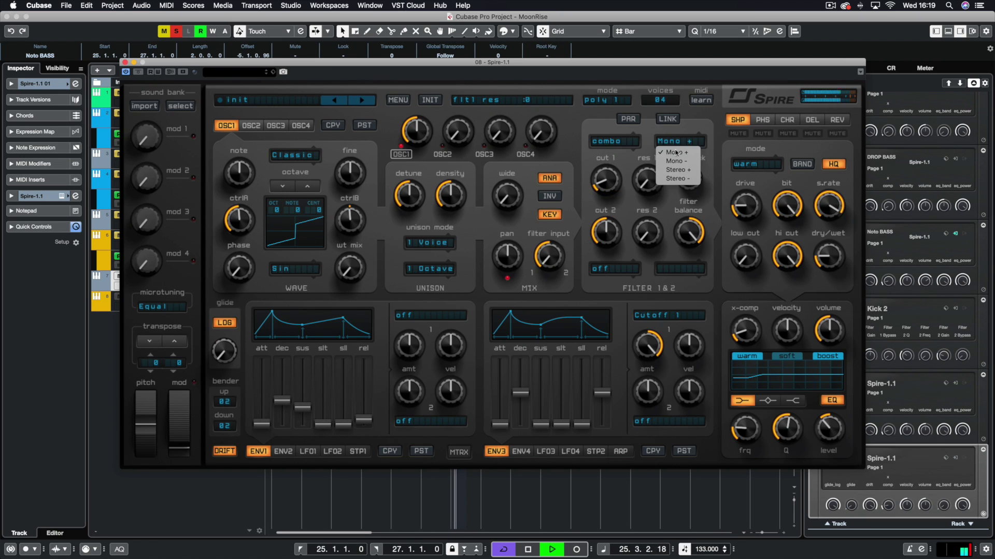
click(673, 171)
mouse_move(603, 180)
mouse_down()
mouse_move(604, 111)
mouse_move(610, 224)
mouse_move(610, 200)
mouse_move(645, 174)
mouse_move(609, 174)
mouse_move(609, 183)
mouse_up()
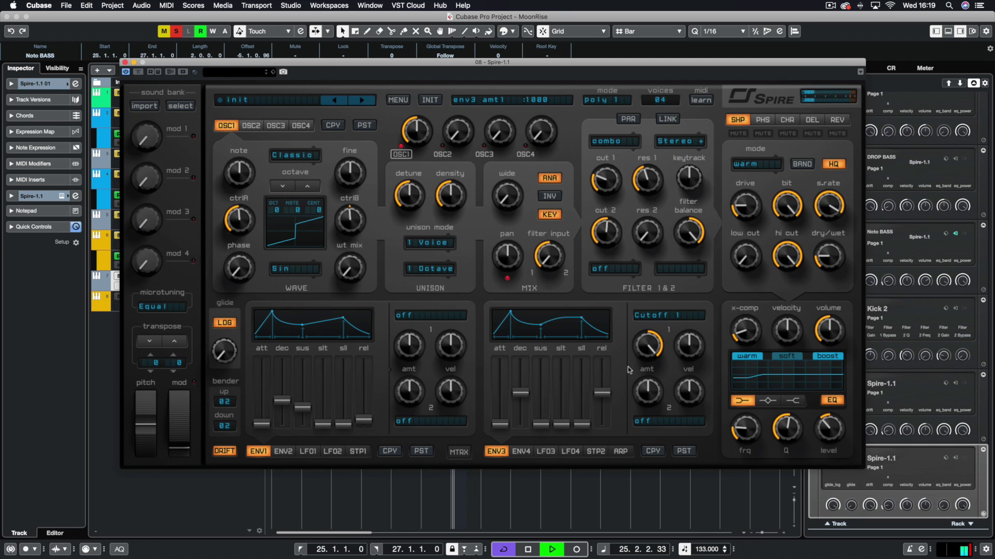
drag(652, 335, 648, 363)
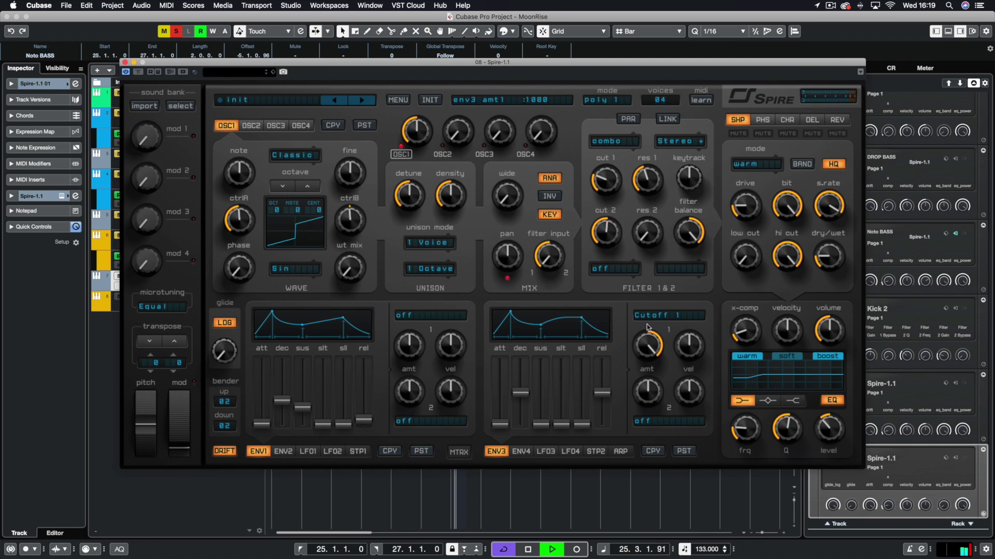
- Try the acido type on filter 1 and check its low-pass modes
click(612, 143)
click(608, 170)
click(618, 143)
click(669, 141)
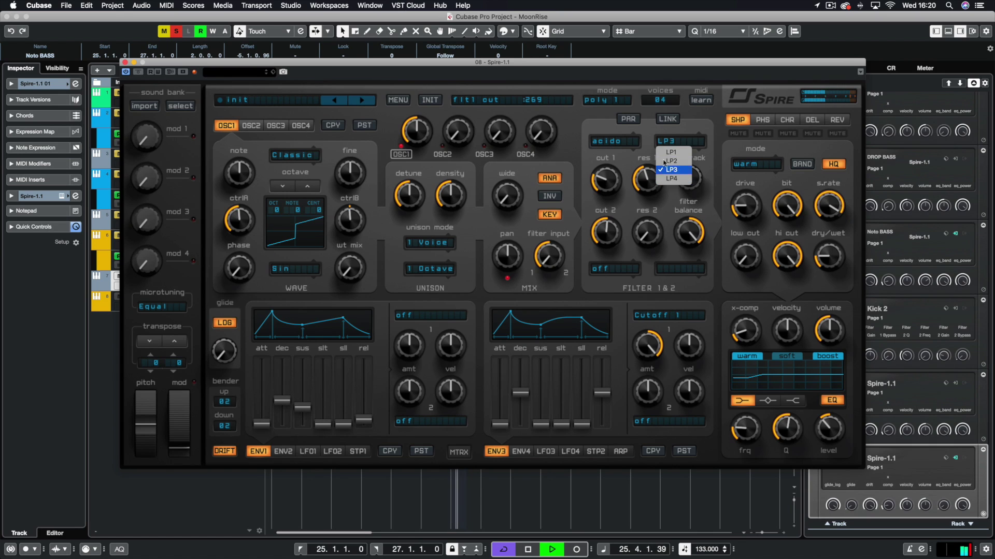
- Set filter 1 to perfecto BP4 with cut 1 at about 339, and reduce Envelope 3's cutoff amount to about 822 and its decay slightly
click(612, 144)
click(613, 161)
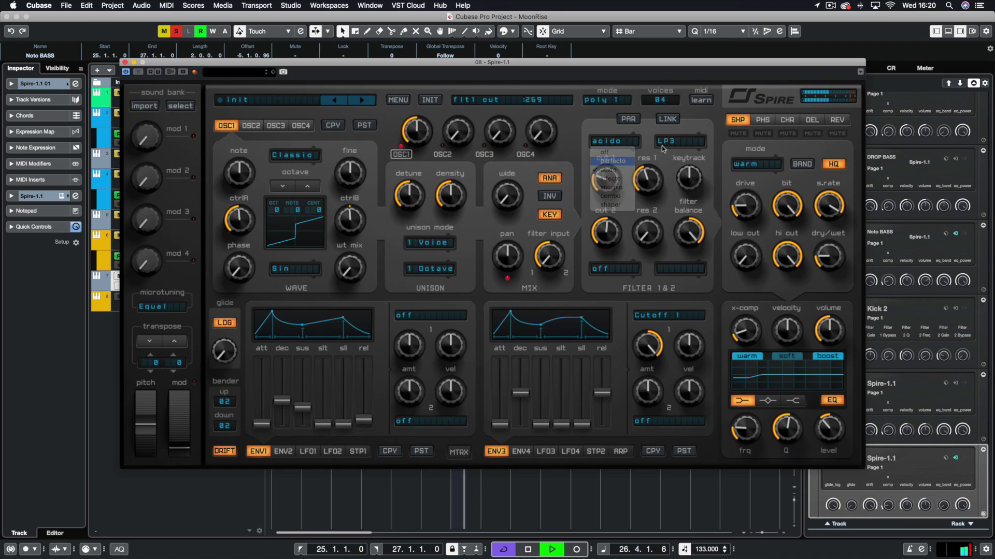
click(680, 142)
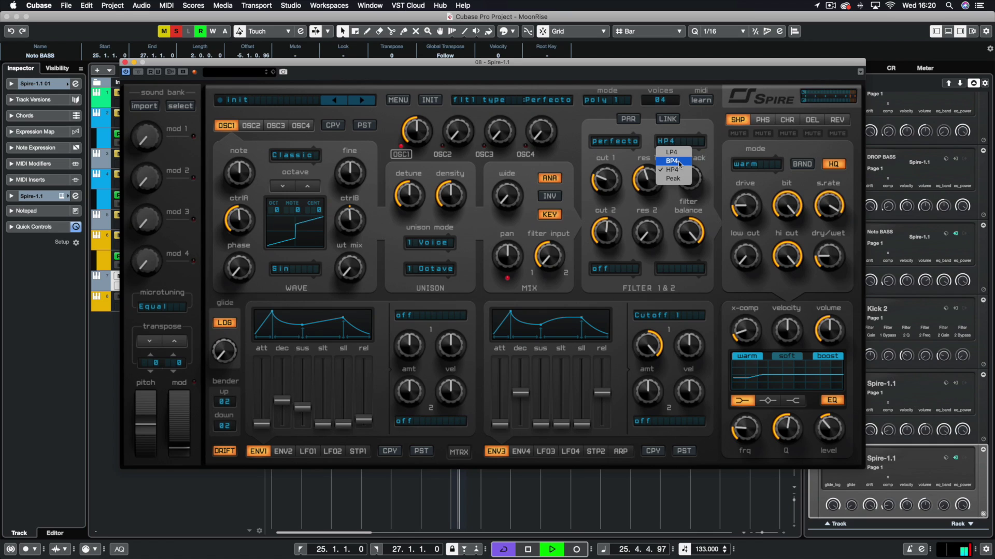
click(680, 163)
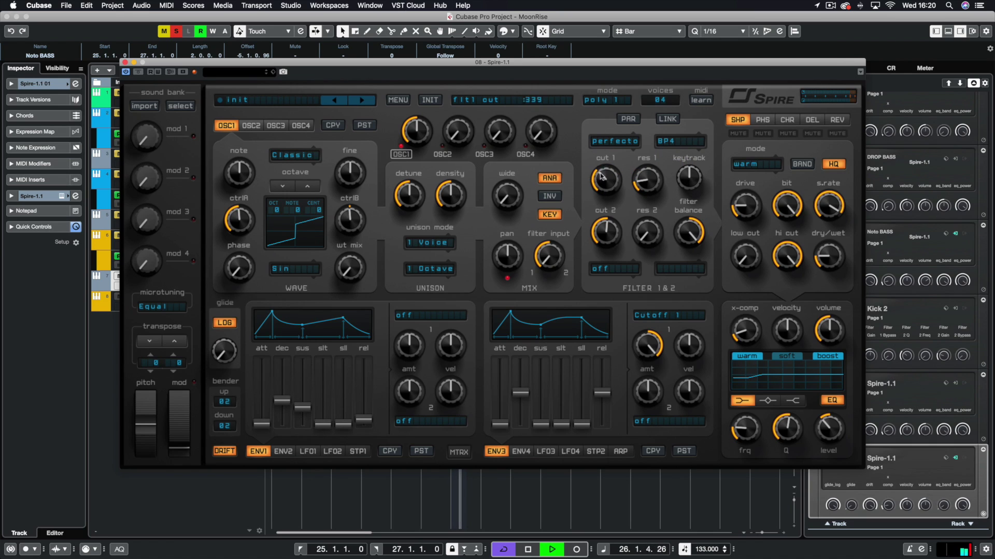
drag(648, 346, 648, 358)
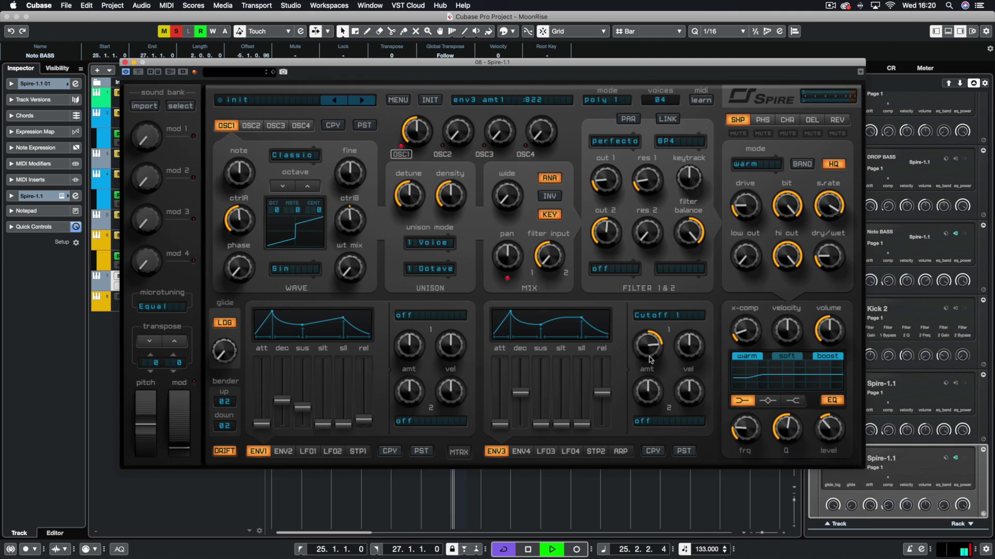
drag(521, 393, 525, 400)
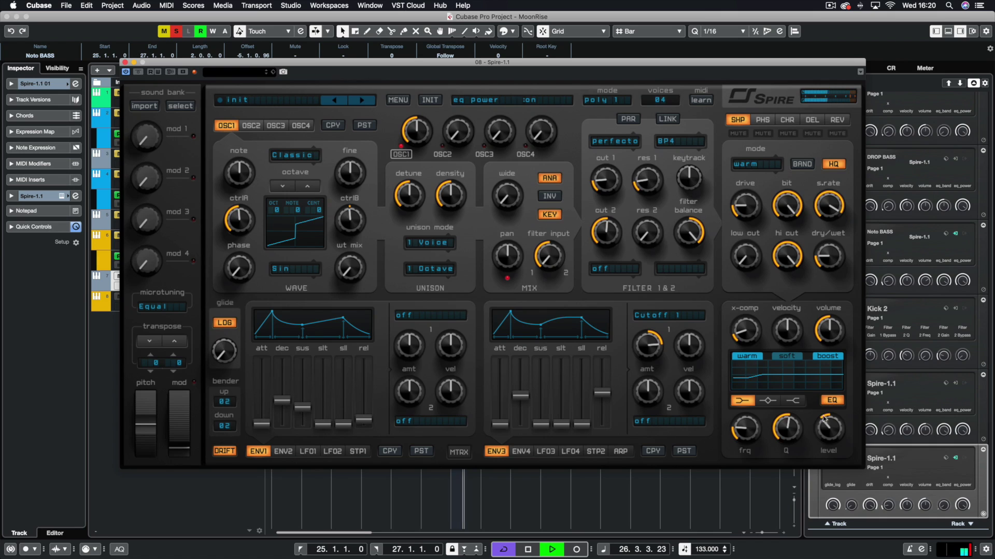
- Boost the level of the EQ's high band and slightly raise Spire's velocity setting
click(792, 403)
drag(827, 432, 825, 424)
drag(788, 333, 786, 266)
drag(796, 302, 797, 339)
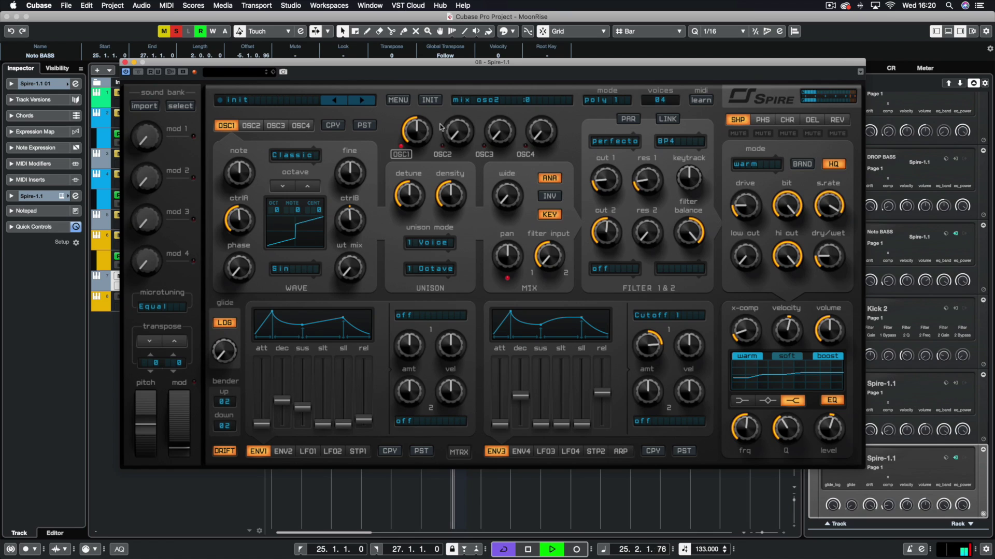
- Set the delay's dry/wet to about 146 and its width to about 601, and open the reverb settings
click(811, 120)
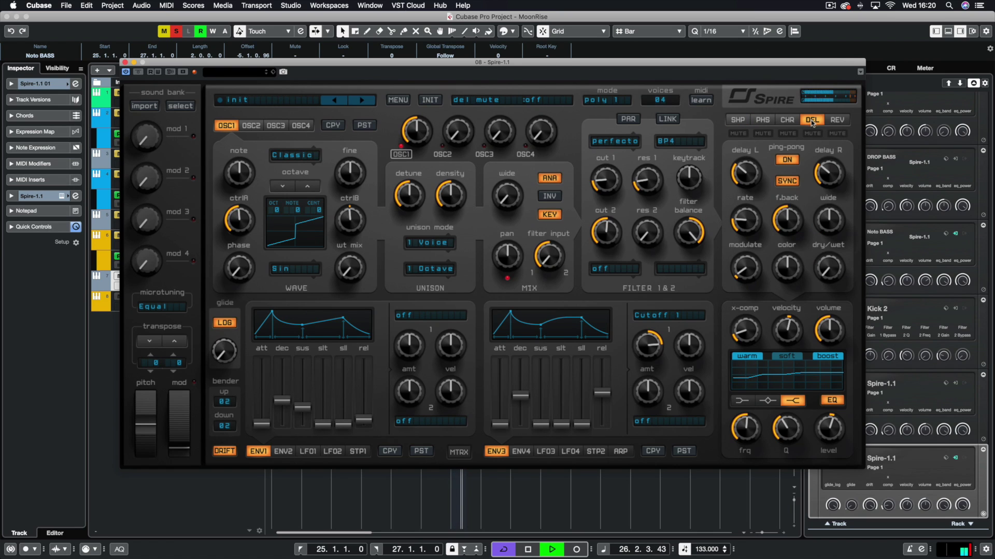
drag(835, 268, 791, 266)
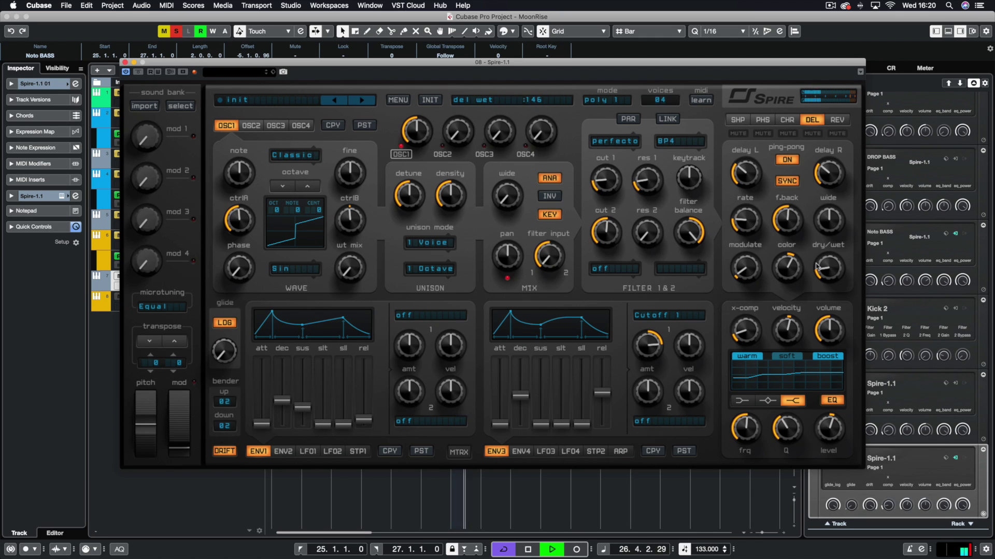
drag(829, 223, 833, 225)
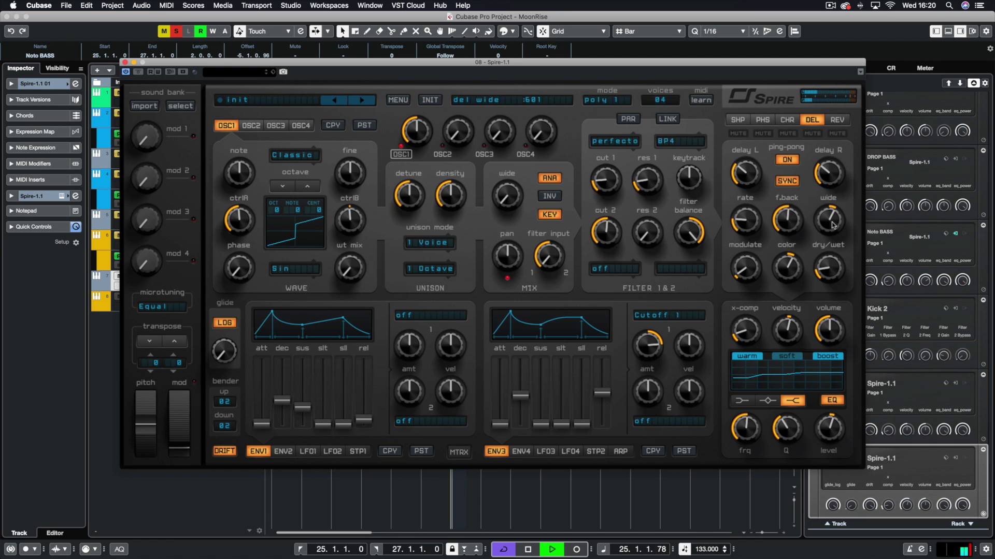
click(838, 125)
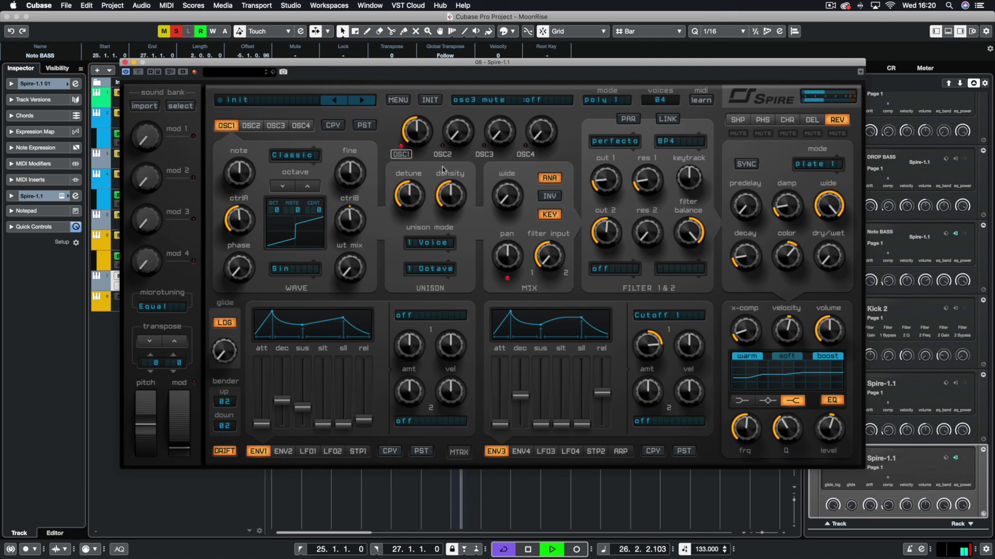
- Try oscillator 1 one octave higher and return it to its original octave
key(space)
key(space)
click(308, 186)
click(283, 187)
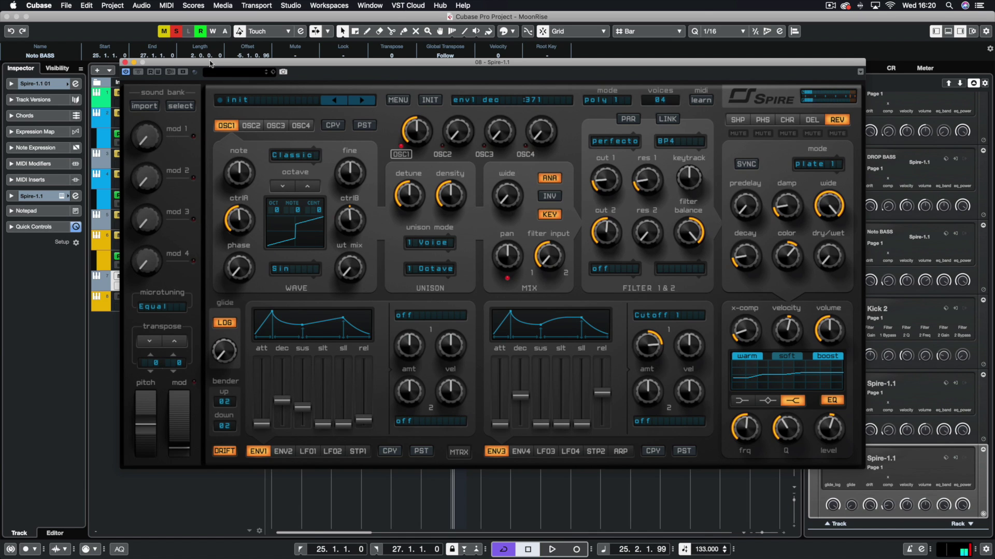
- Solo the DROP BASS and Kick 2 01 tracks together with the new Spire track
drag(209, 62, 403, 286)
click(130, 236)
click(130, 215)
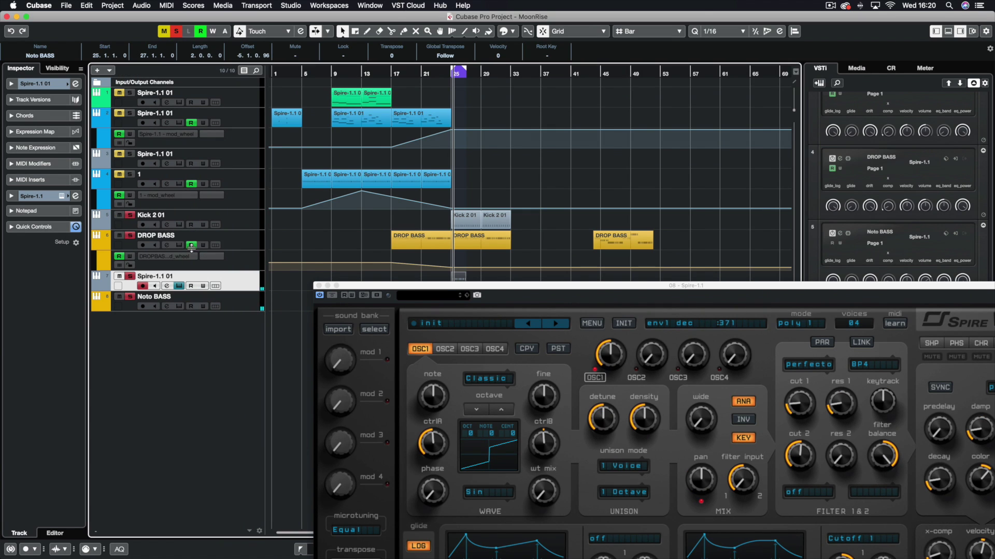
drag(443, 284, 251, 97)
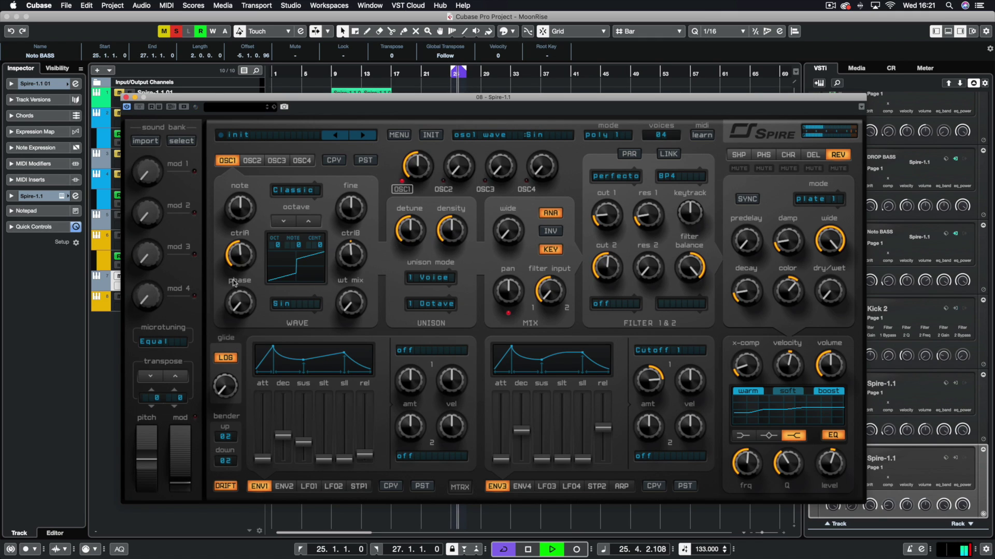
- Set oscillator 1's wave to Robo 1, raise its wavetable mix to around the middle, and set ctrlB to about 493
click(305, 305)
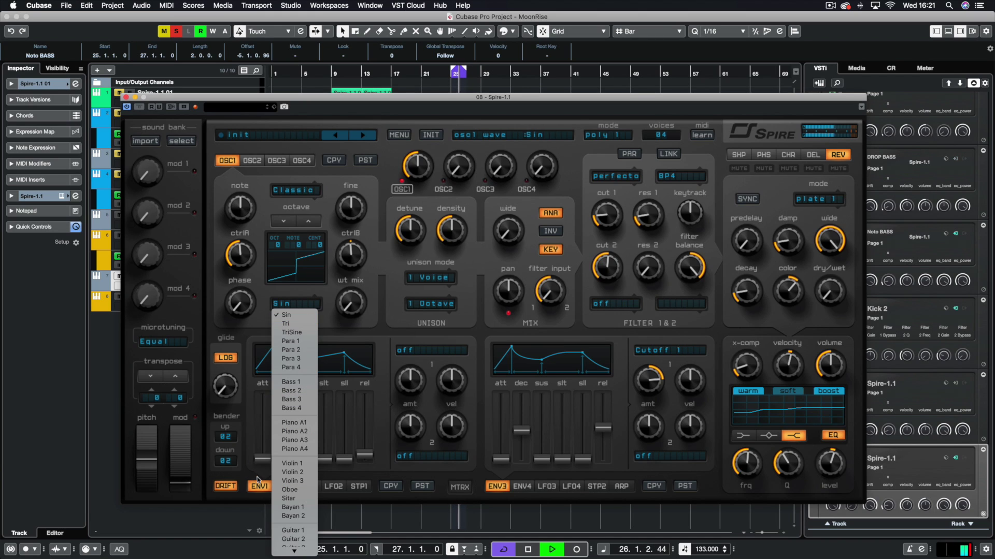
scroll(316, 355, down, 3)
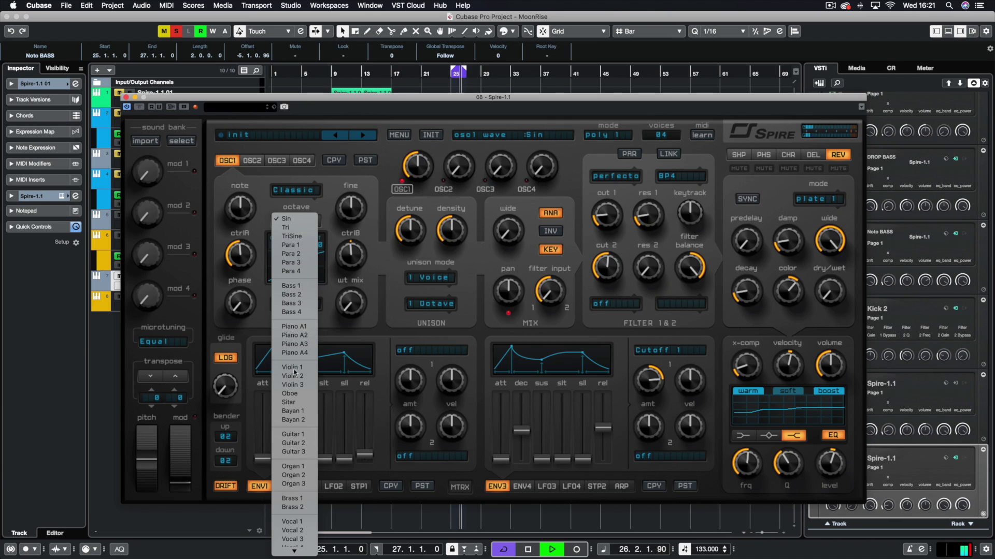
scroll(300, 373, down, 5)
click(301, 422)
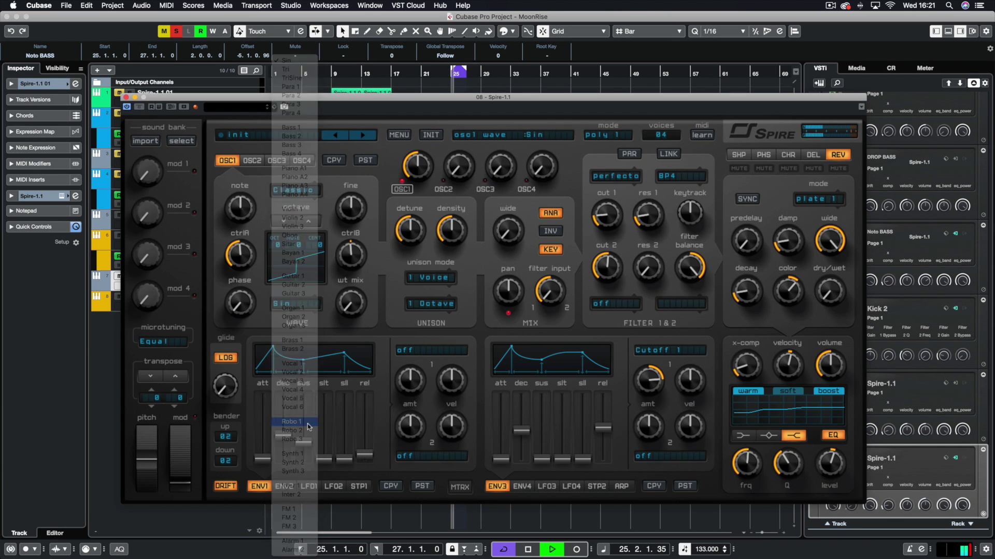
drag(355, 308, 351, 254)
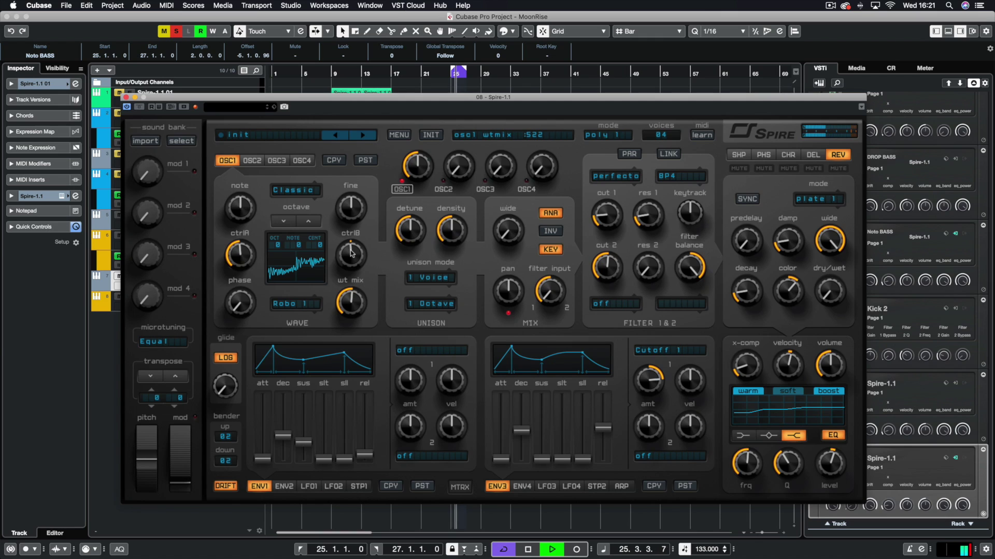
drag(350, 256, 351, 258)
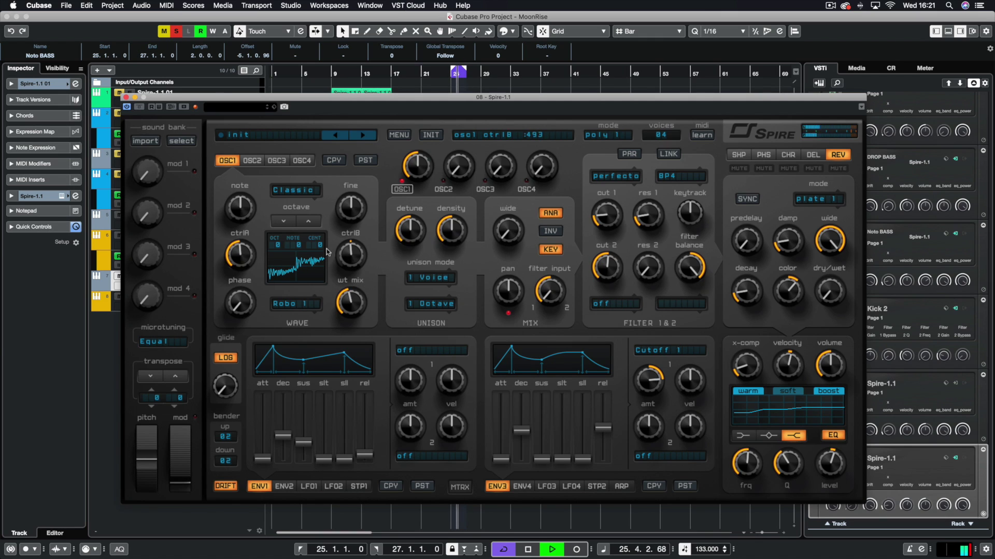
- Turn off solo on the tracks so the new Spire sound plays in the full mix
drag(213, 98, 314, 141)
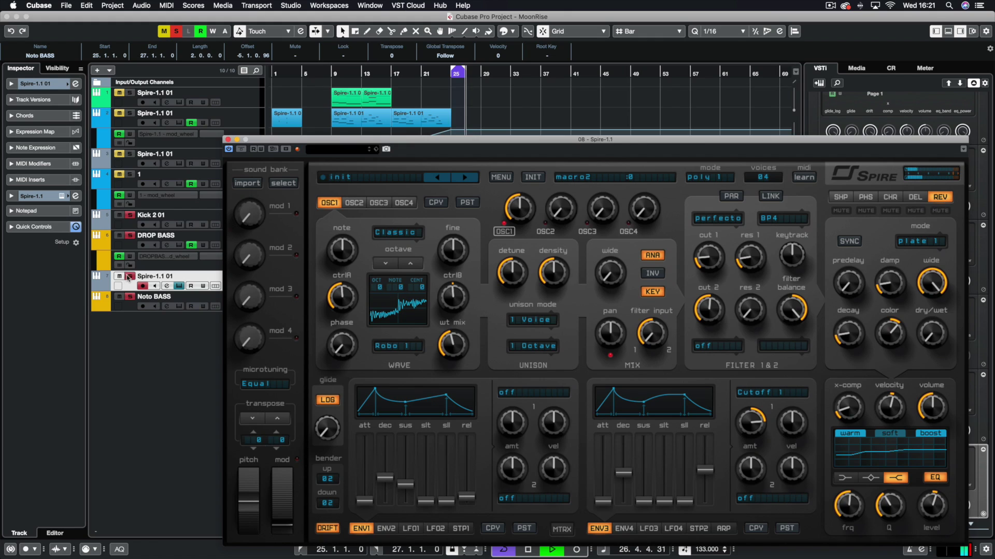
click(130, 276)
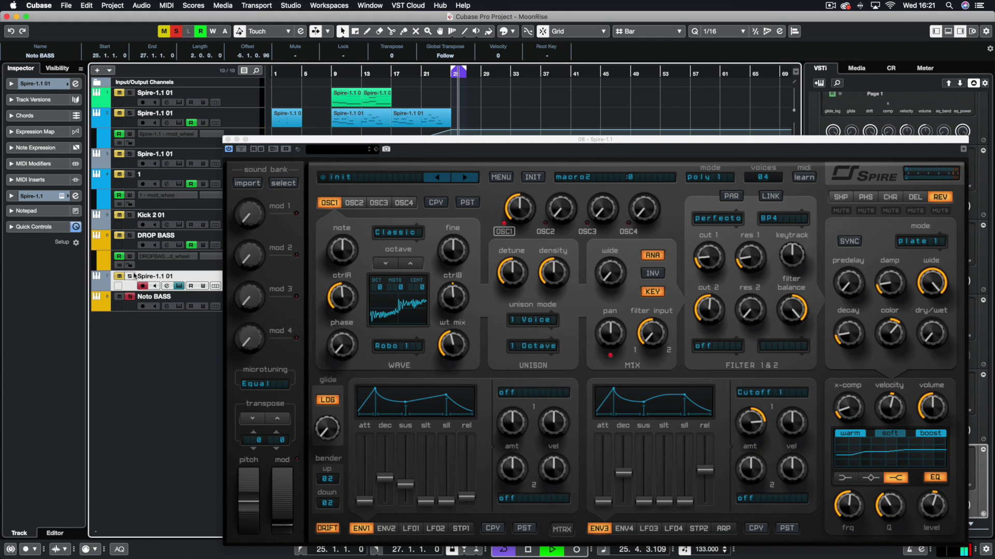
click(130, 296)
drag(353, 140, 311, 90)
click(130, 278)
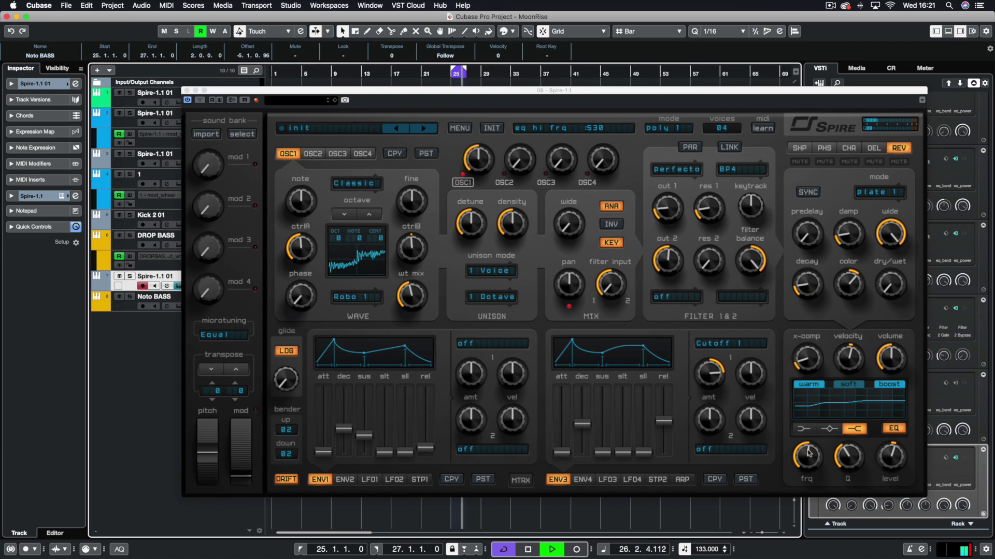
- Lower the level of the EQ's low band to about 221, and raise Spire's volume and the oscillator 1 mix
click(804, 430)
drag(887, 452, 884, 463)
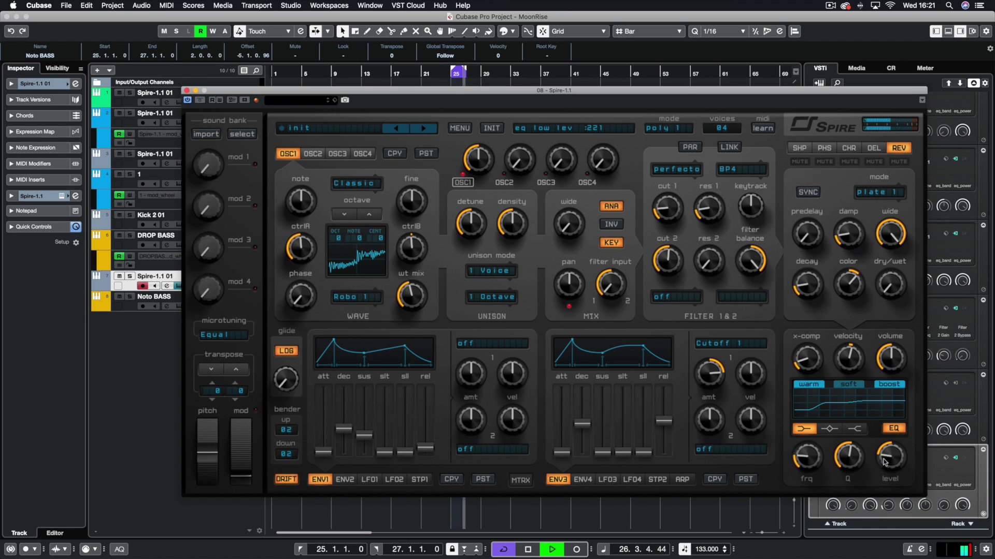
drag(884, 362, 898, 352)
mouse_move(481, 158)
mouse_down()
mouse_move(488, 149)
mouse_move(491, 159)
mouse_up()
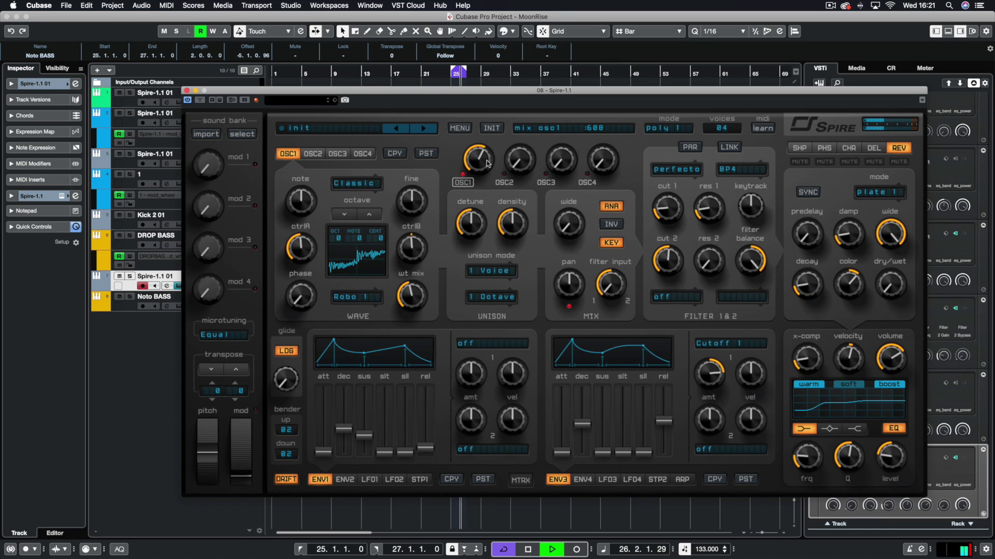
- Stop playback, close Spire, and duplicate the new track's pattern three times so it fills bars 25 to 33
key(space)
click(873, 148)
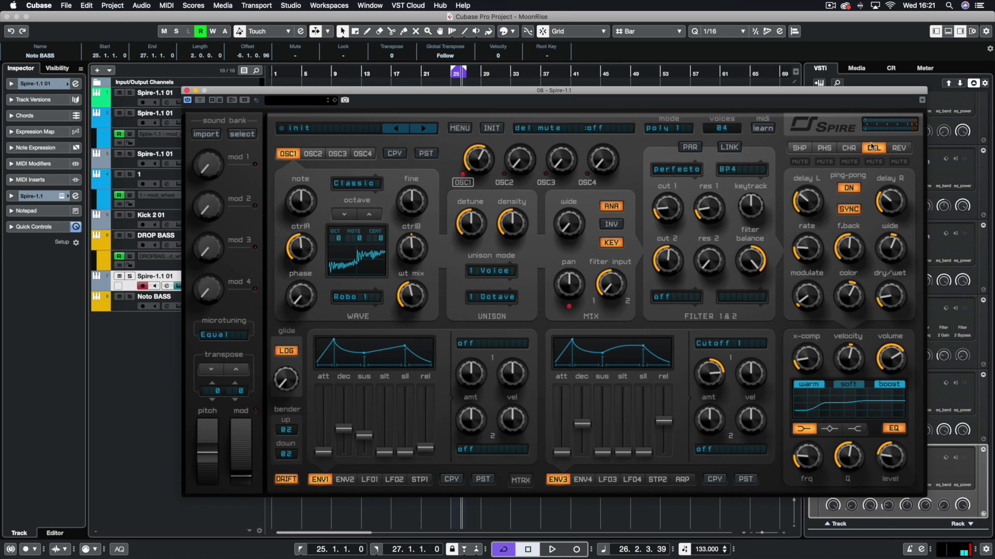
click(187, 91)
key(super+d)
key(super+d)
key(super+d)
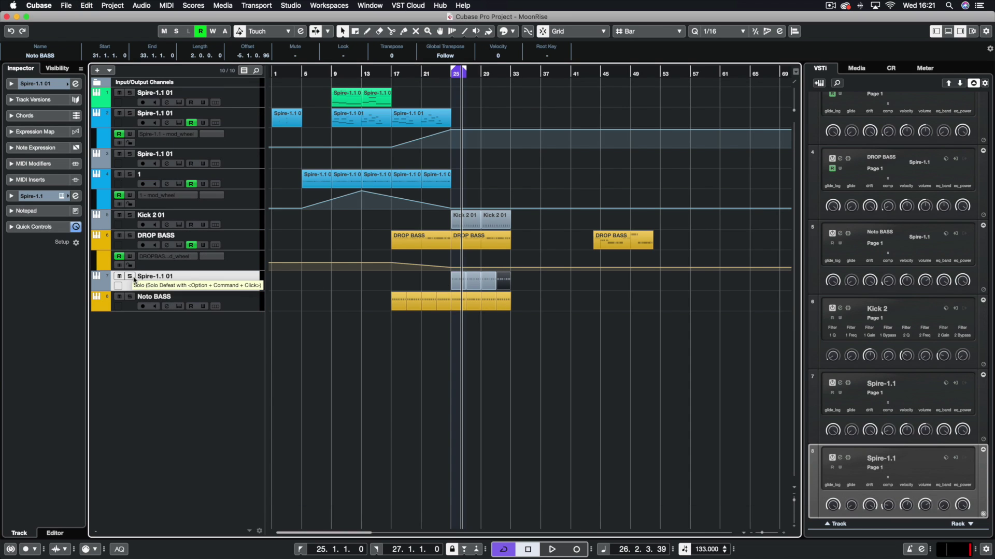
- Move the new Spire track's clips to span bars 21 to 29, and set the loop to bars 25 to 29
click(439, 73)
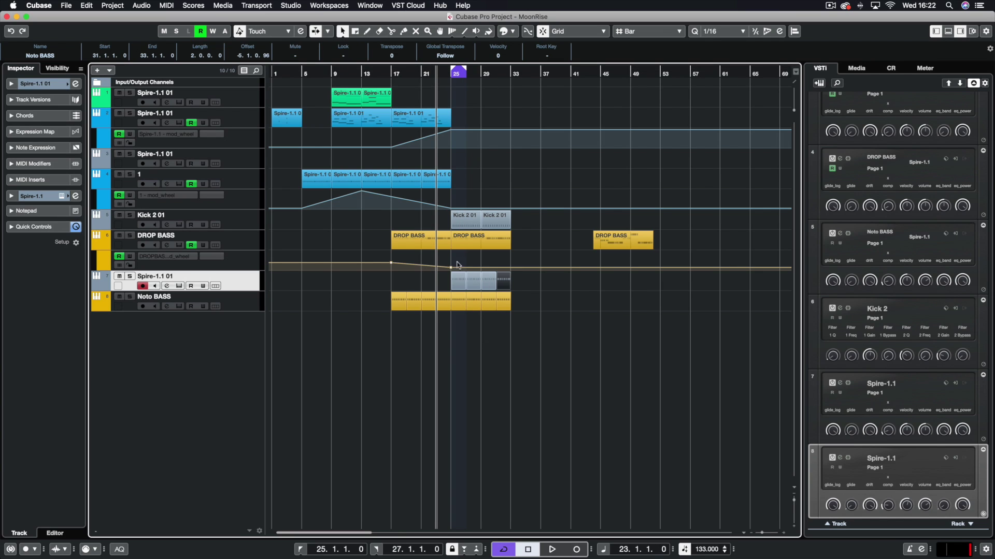
drag(454, 284, 491, 286)
click(454, 76)
drag(465, 69, 480, 71)
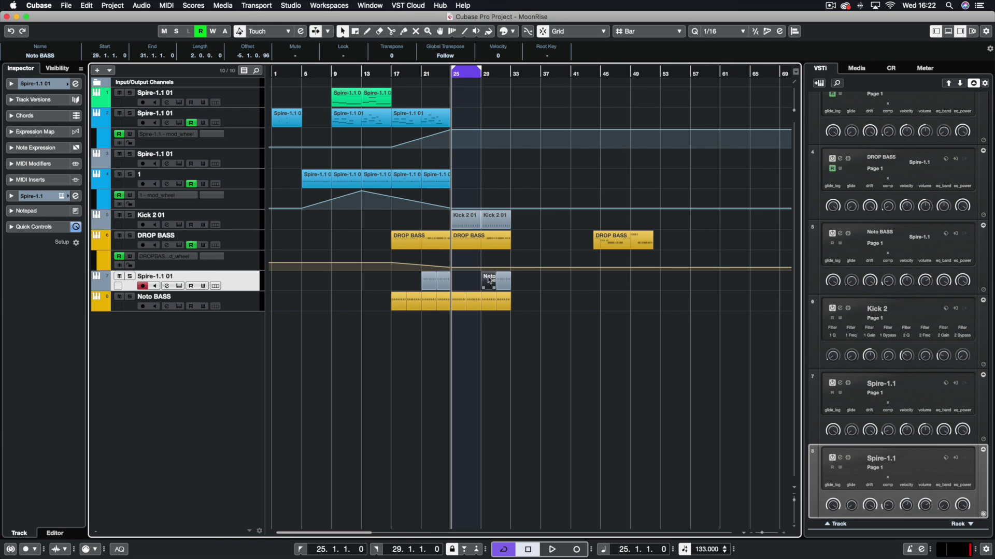
key(super+z)
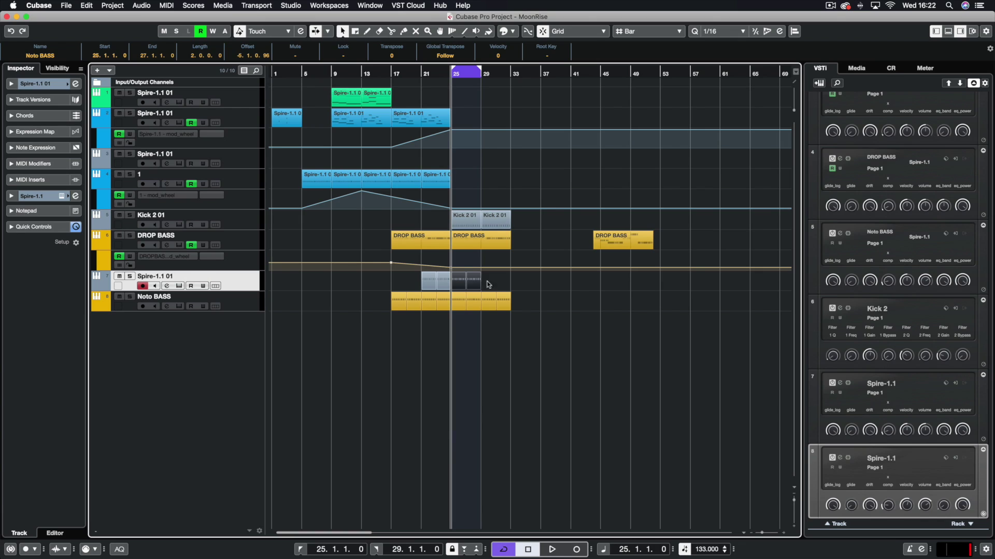
- Select the Kick 2 01 and DROP BASS clips of the drop, and loop playback over bars 25 to 33
drag(530, 214, 462, 242)
key(p)
key(space)
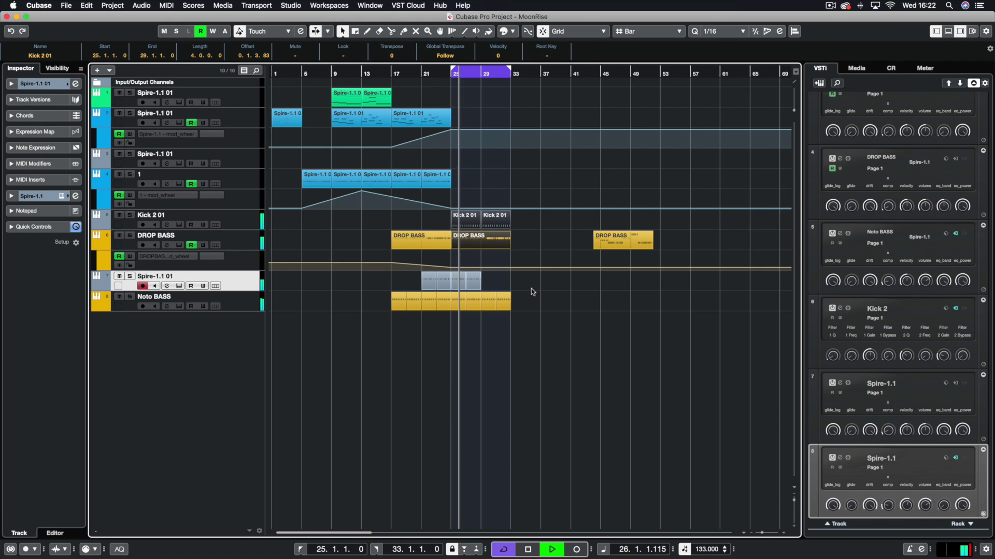
- Insert FabFilter Pro-Q 3 in the first insert slot of the new Spire-1.1 01 channel in the MixConsole
key(F3)
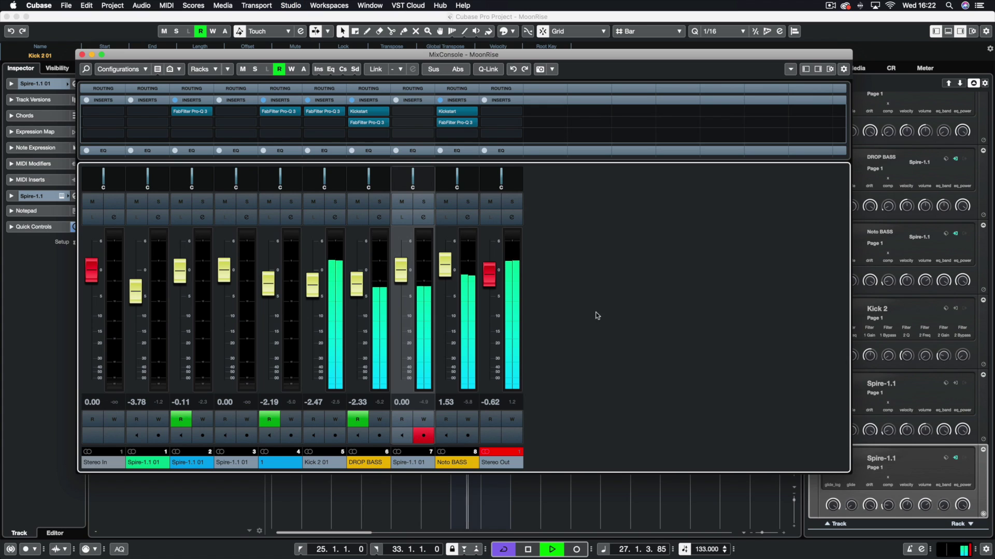
drag(367, 49, 336, 370)
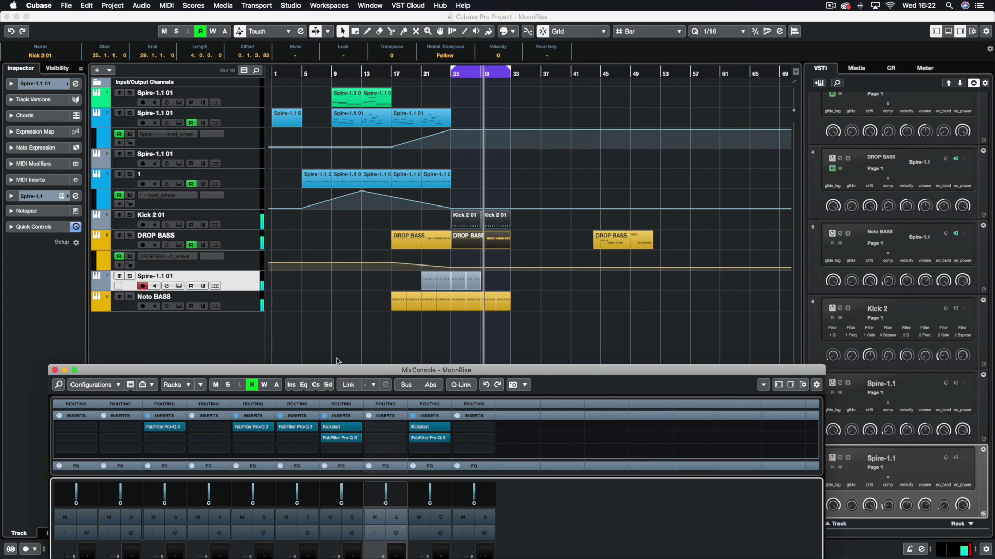
double_click(336, 370)
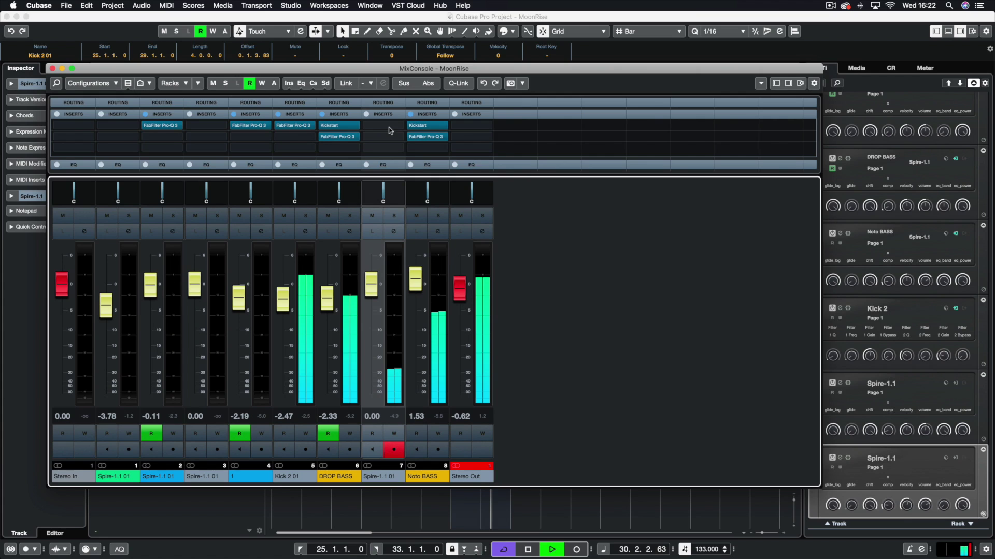
click(390, 124)
click(466, 128)
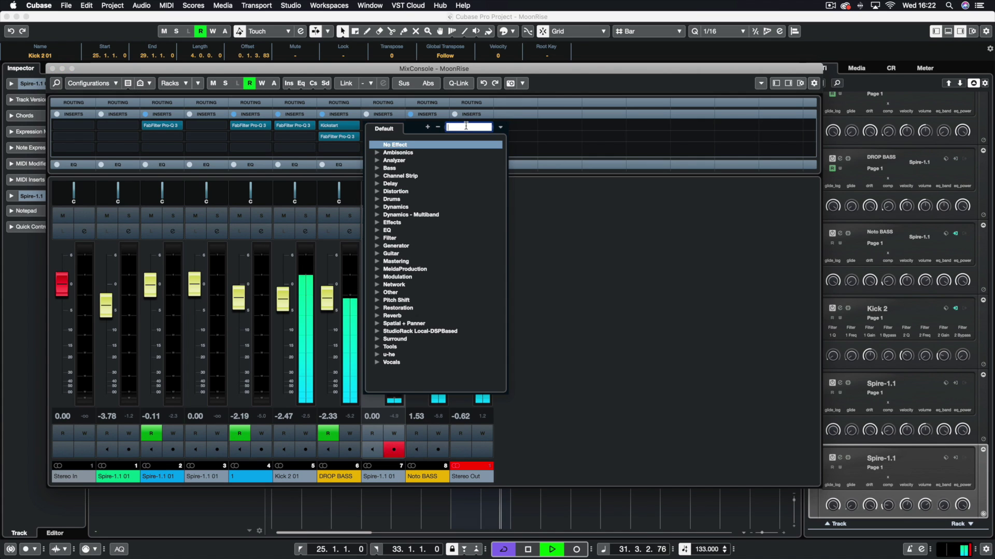
text(pro)
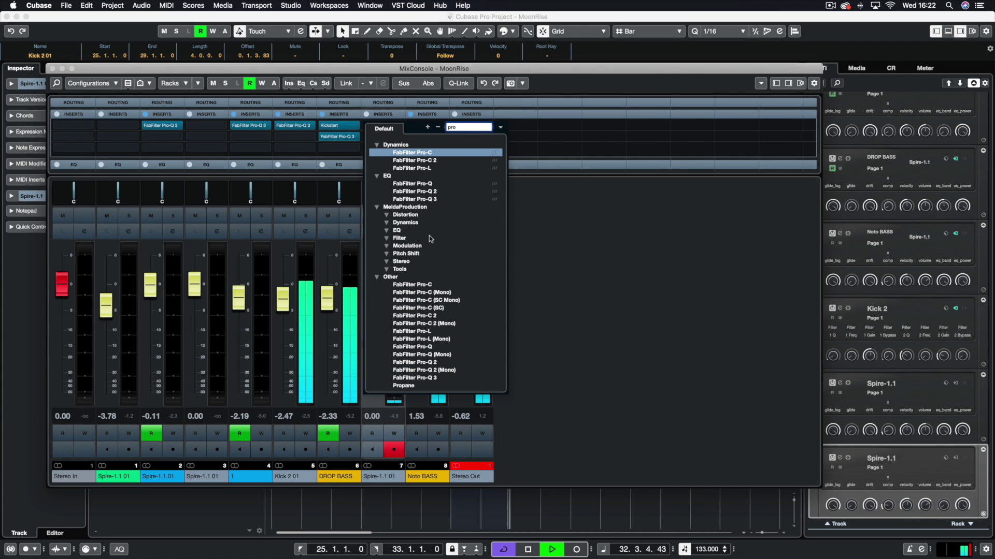
click(426, 199)
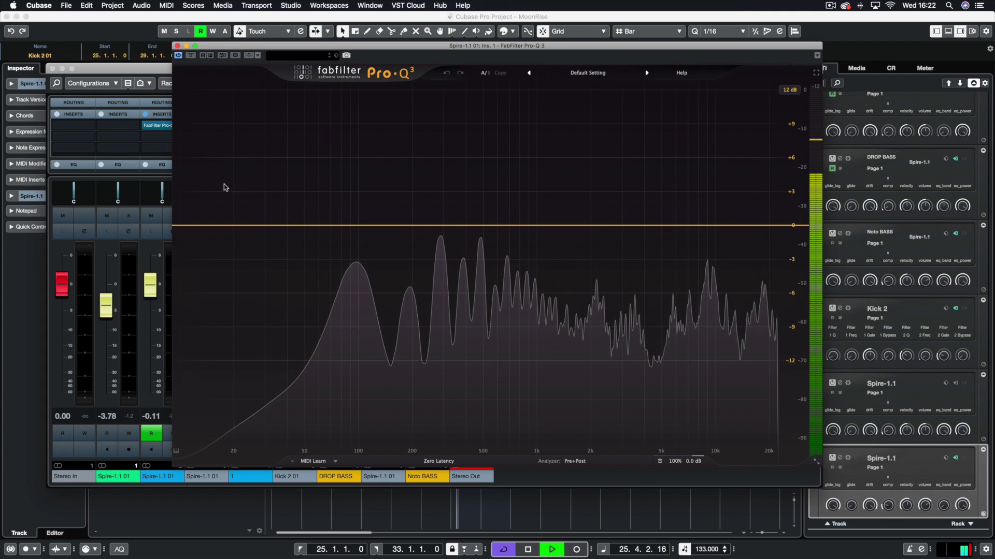
- Close the MixConsole, shorten the playback loop to bars 25 to 29, and bring Pro-Q 3 back into view
key(F3)
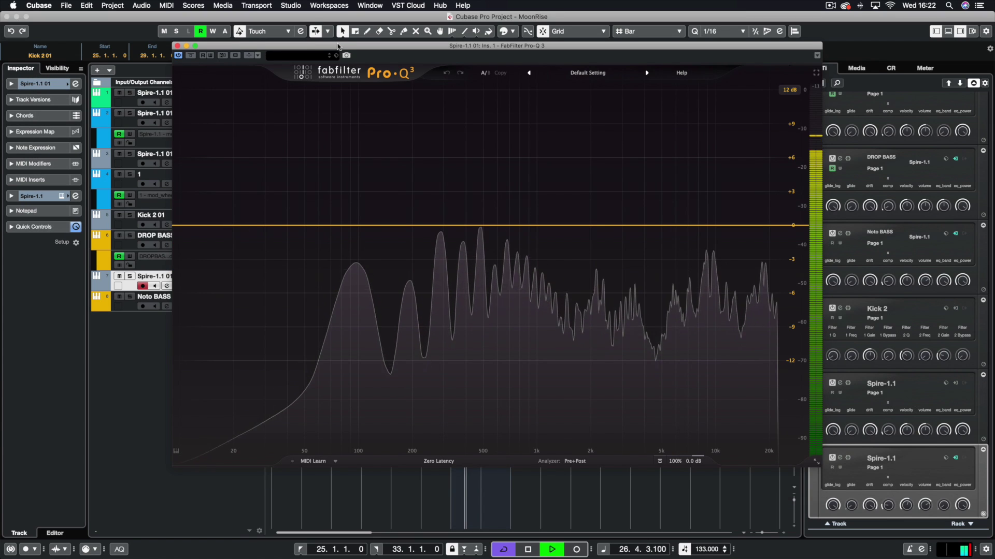
drag(208, 45, 505, 388)
key(p)
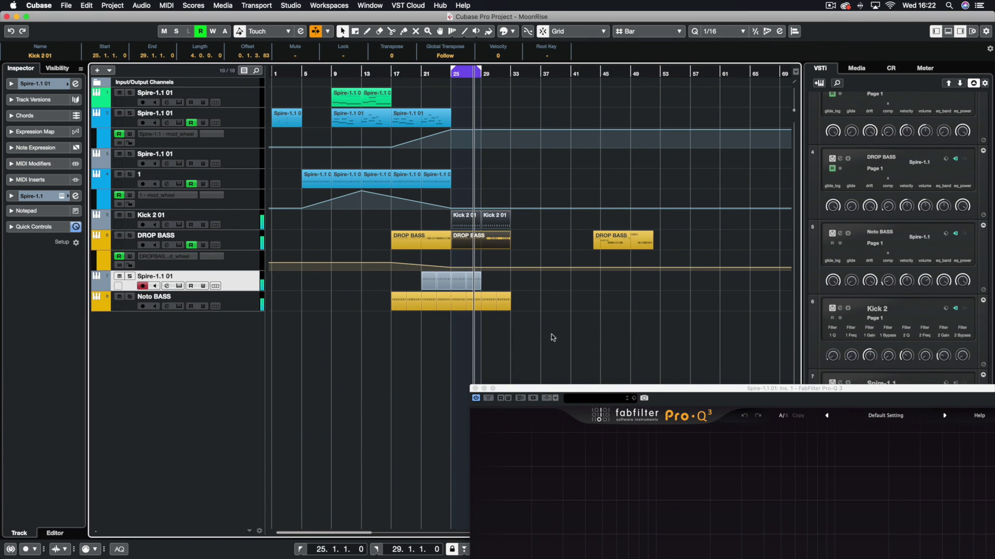
drag(595, 395, 258, 22)
key(space)
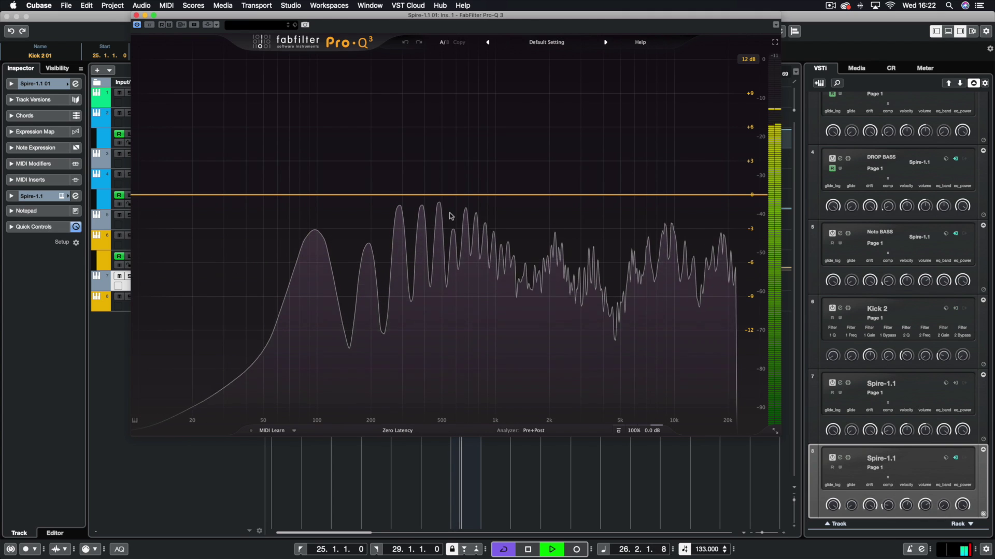
- Add an EQ band at about 602 Hz in Pro-Q 3 as a Band Pass with a 36 dB/oct slope
click(456, 195)
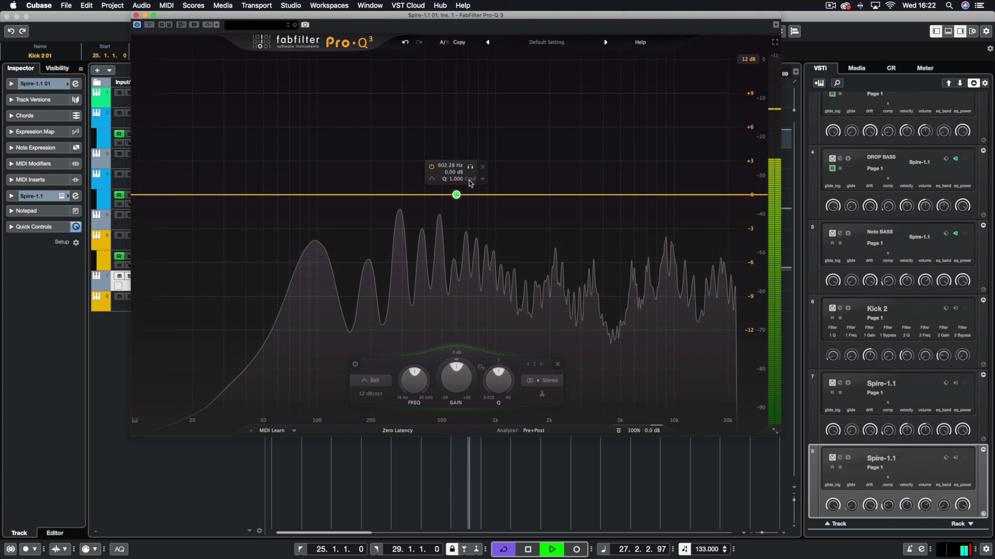
click(430, 179)
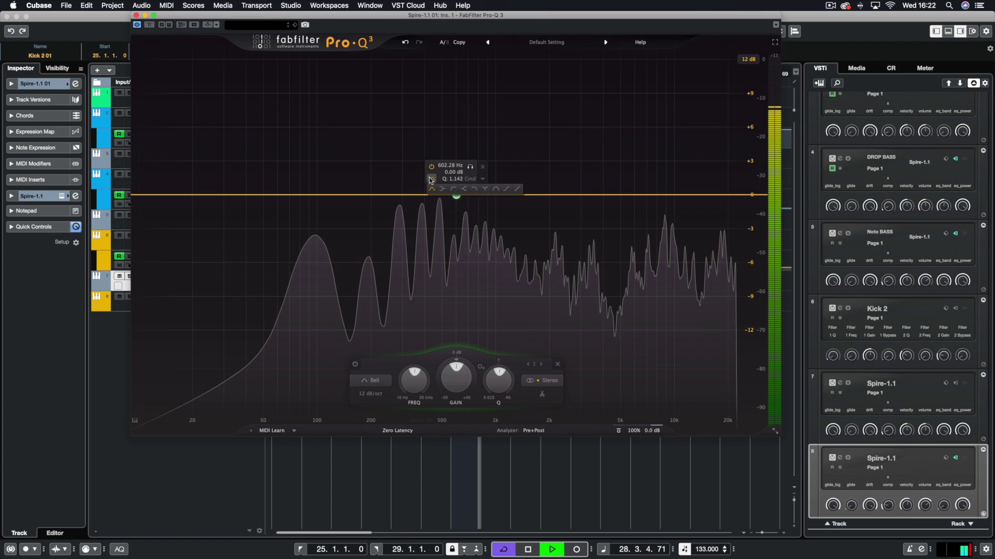
click(496, 189)
click(370, 394)
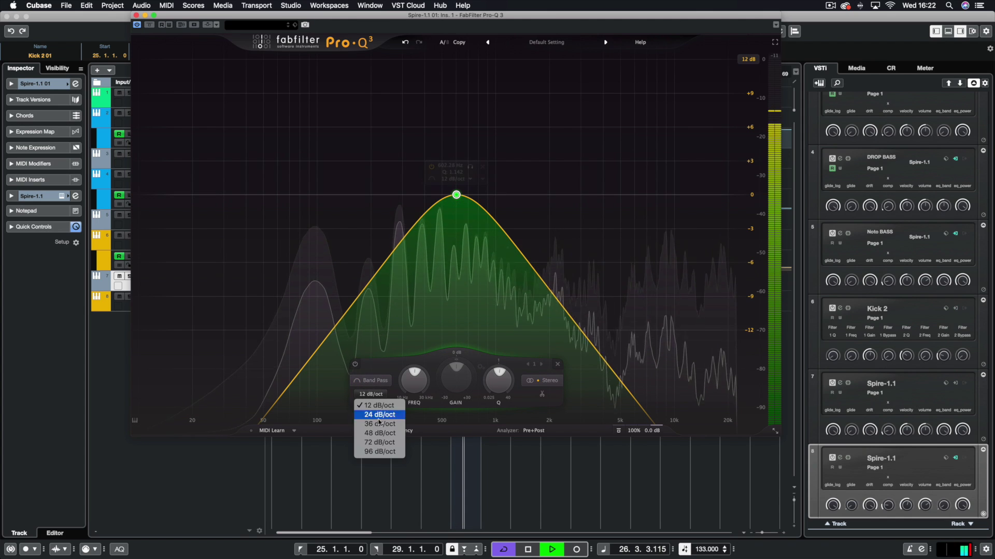
click(379, 425)
- Widen the band pass to a Q of about 0.26 and centre it at about 1180 Hz
scroll(456, 195, down, 10)
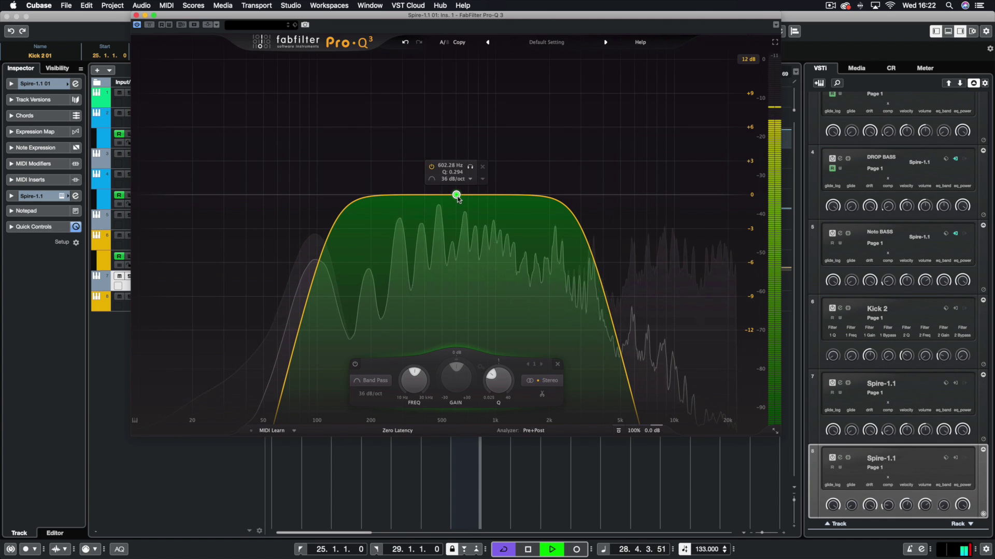
scroll(456, 196, down, 3)
scroll(457, 195, up, 12)
drag(456, 195, 499, 195)
scroll(501, 201, down, 6)
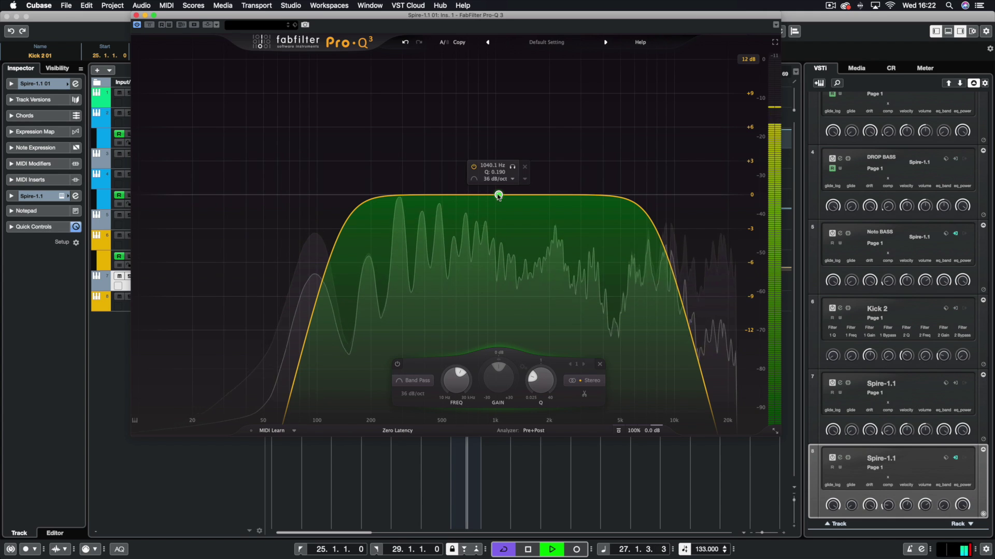
scroll(500, 200, up, 3)
drag(500, 200, 509, 197)
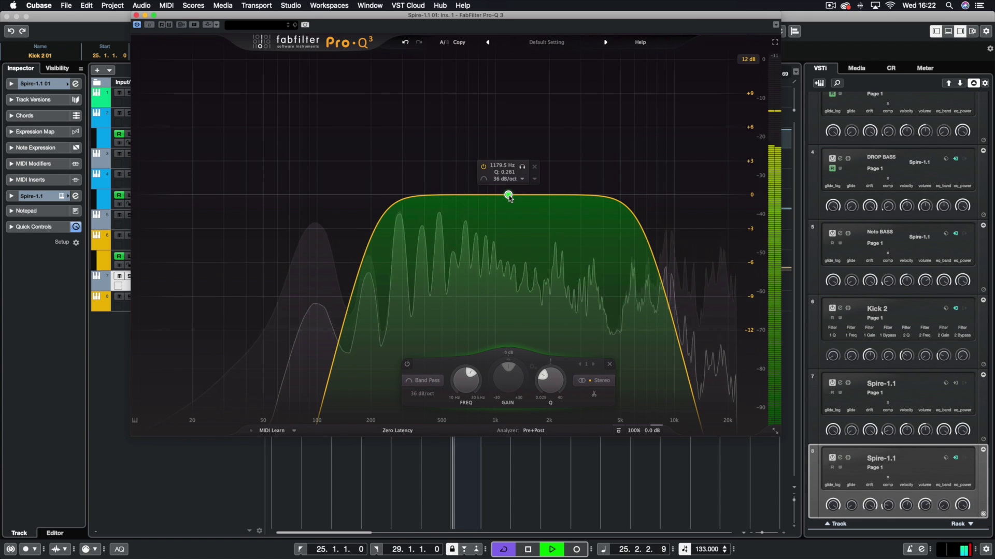
- Close Pro-Q 3, solo the new Spire-1.1 01 track, and briefly check its level in the MixConsole
click(136, 15)
click(130, 276)
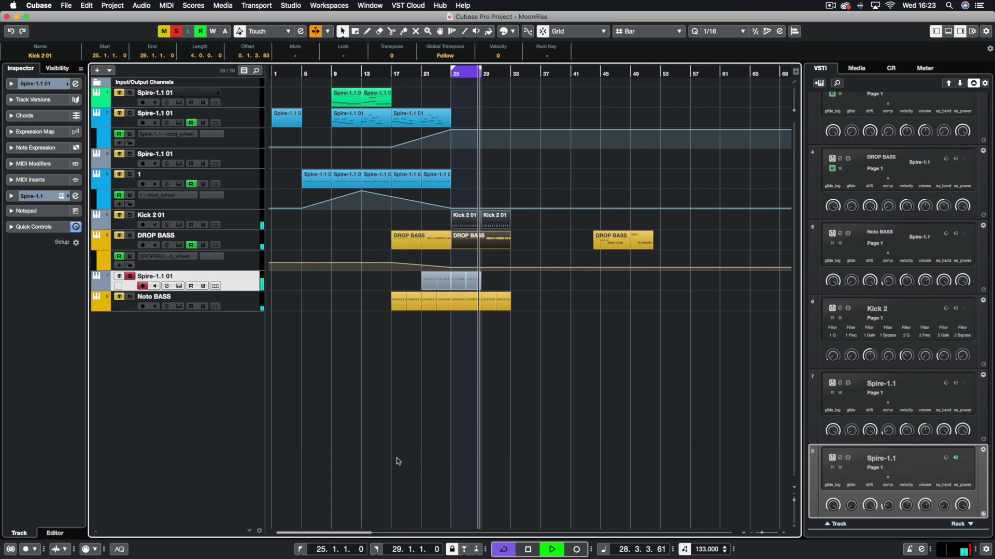
key(F3)
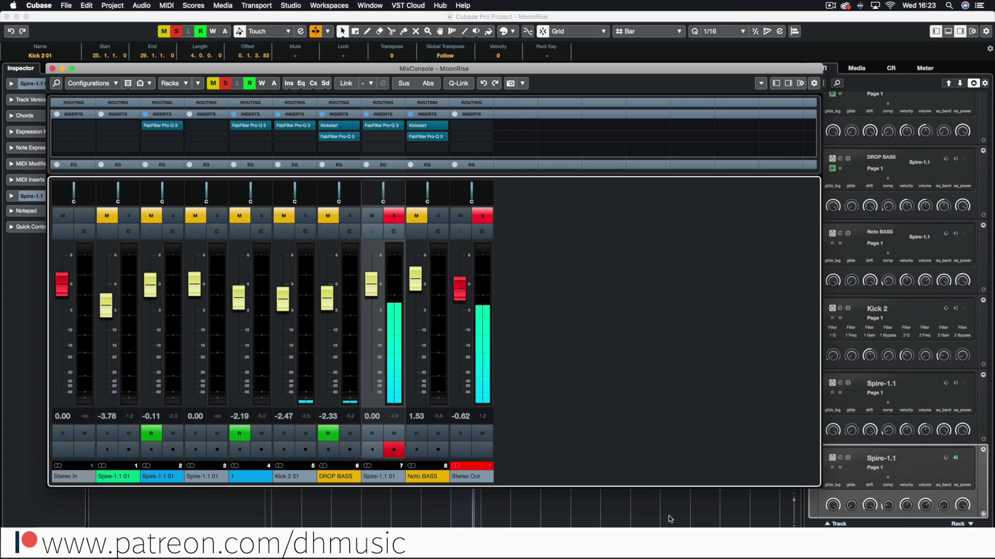
key(F3)
- Raise the delay's dry/wet and modulate amounts in the new Spire synth, and close its window
click(840, 459)
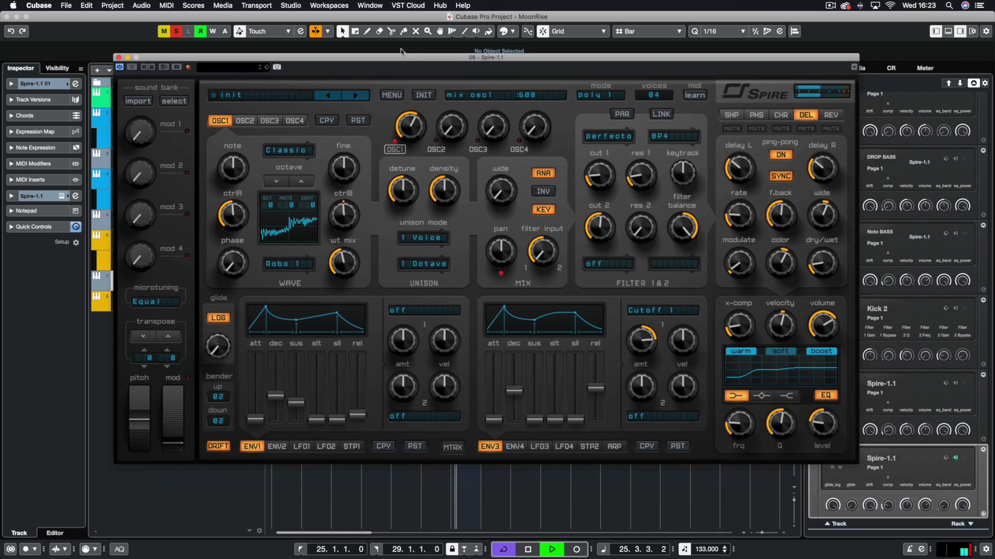
drag(483, 96, 378, 48)
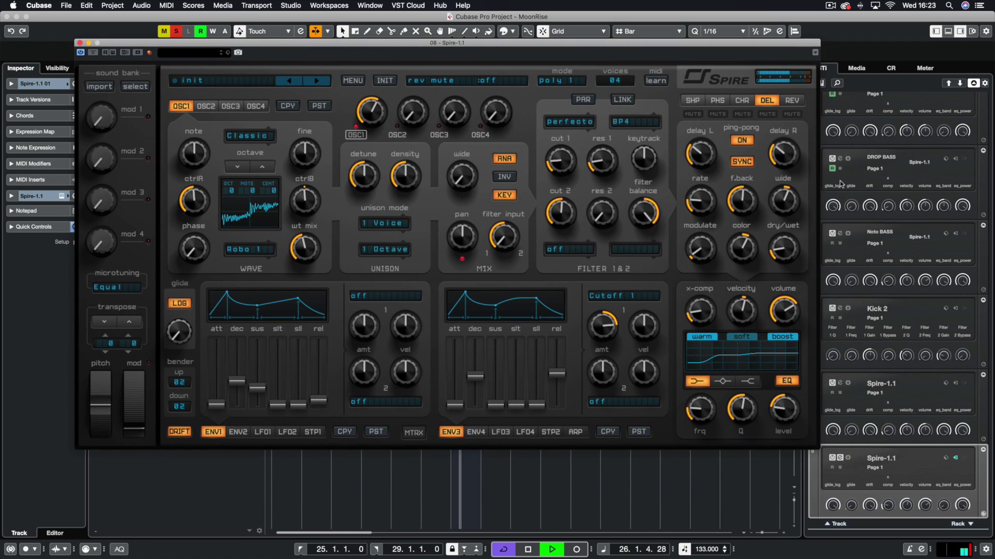
drag(783, 249, 793, 223)
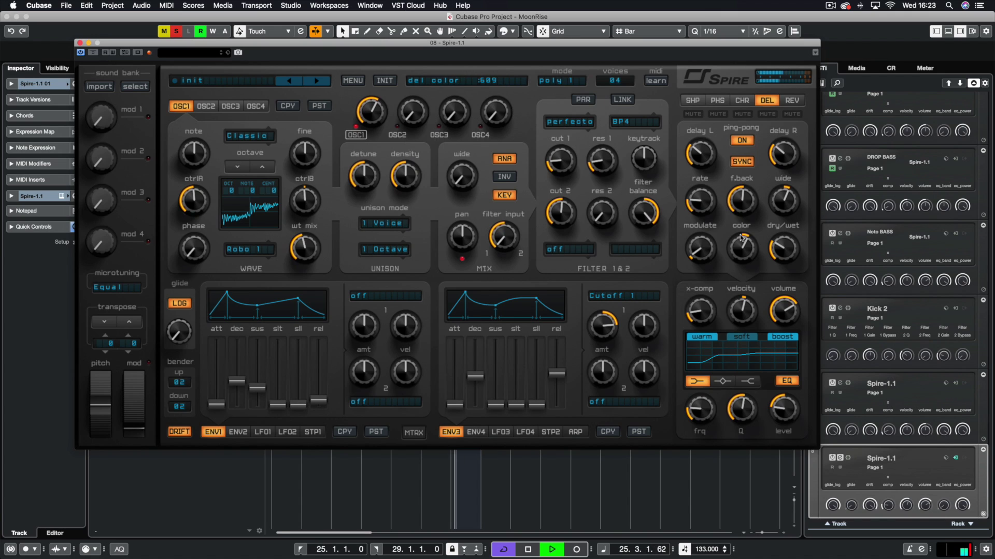
mouse_move(699, 248)
mouse_down()
mouse_move(708, 204)
mouse_move(707, 237)
mouse_up()
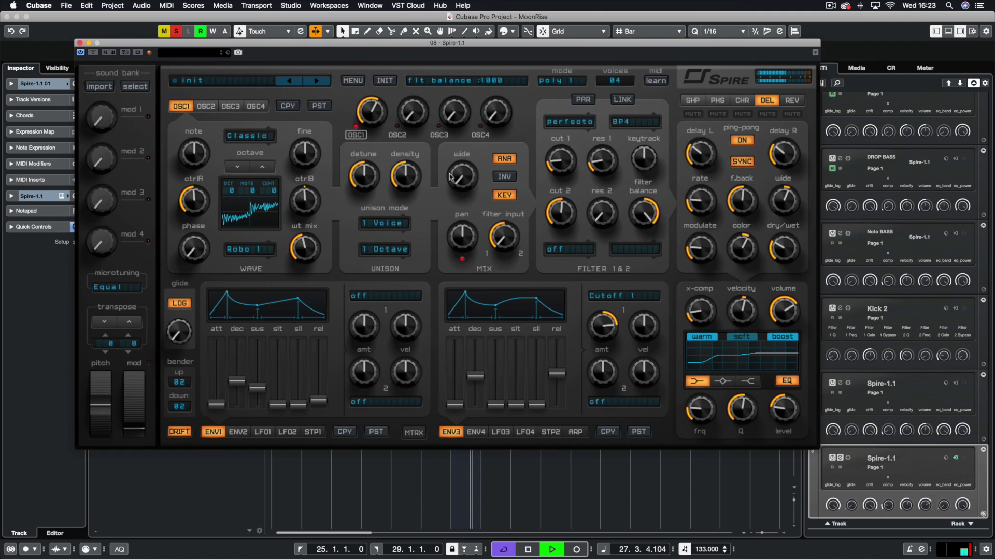
click(80, 43)
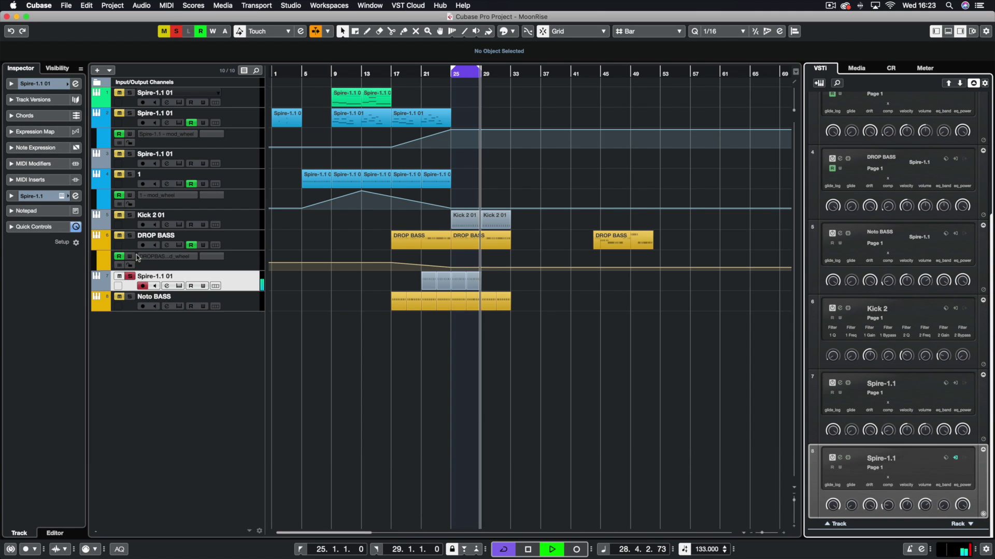
- Unsolo the new Spire-1.1 01 track to play it with the full mix, and reopen its Pro-Q 3 insert
click(129, 278)
key(space)
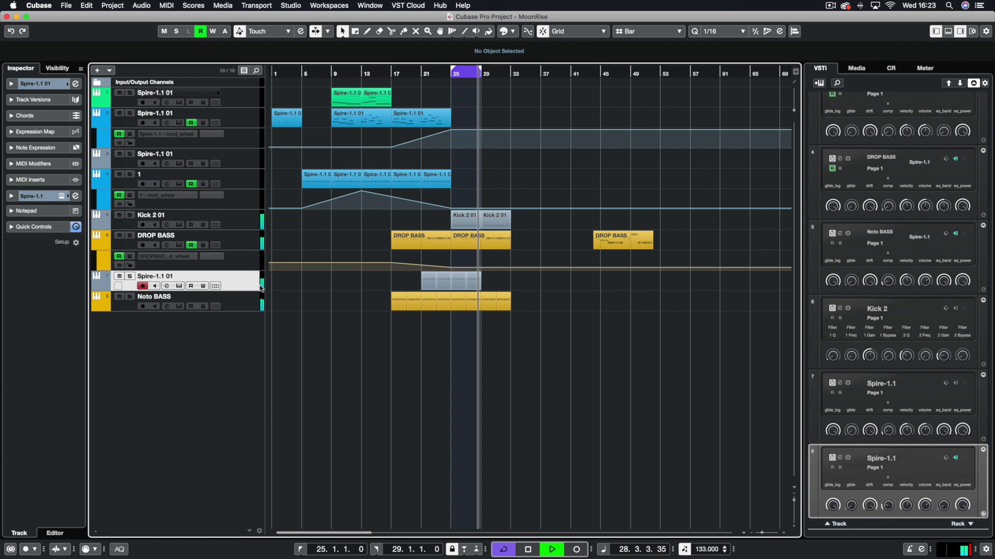
key(F3)
click(381, 125)
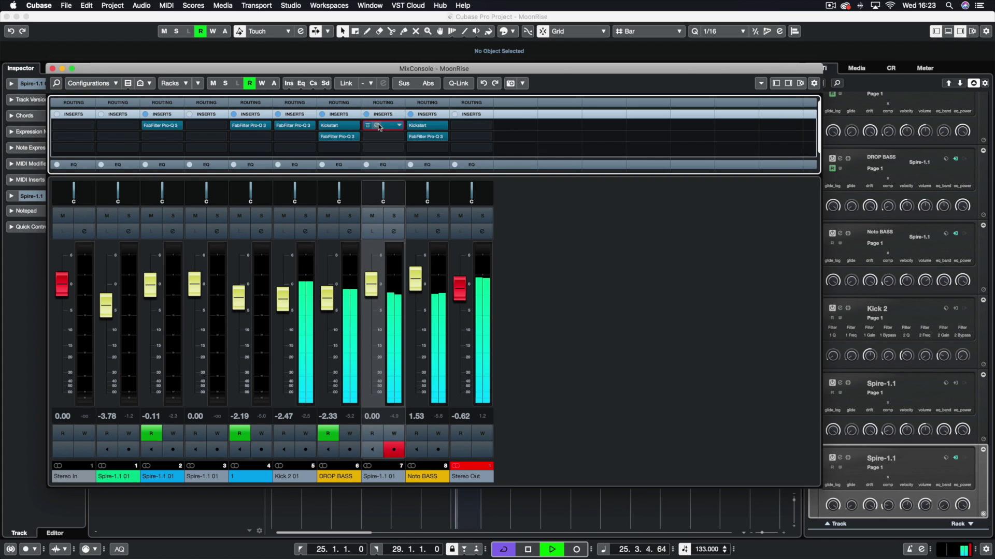
- Retune the band pass to about 2350 Hz with a Q of about 0.3 to thin the low end
scroll(508, 196, up, 3)
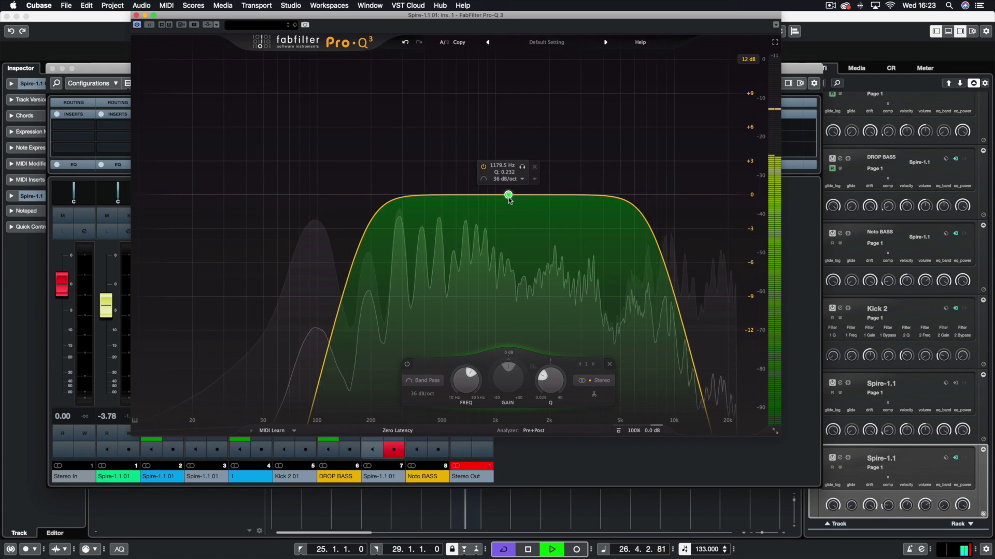
drag(508, 195, 562, 195)
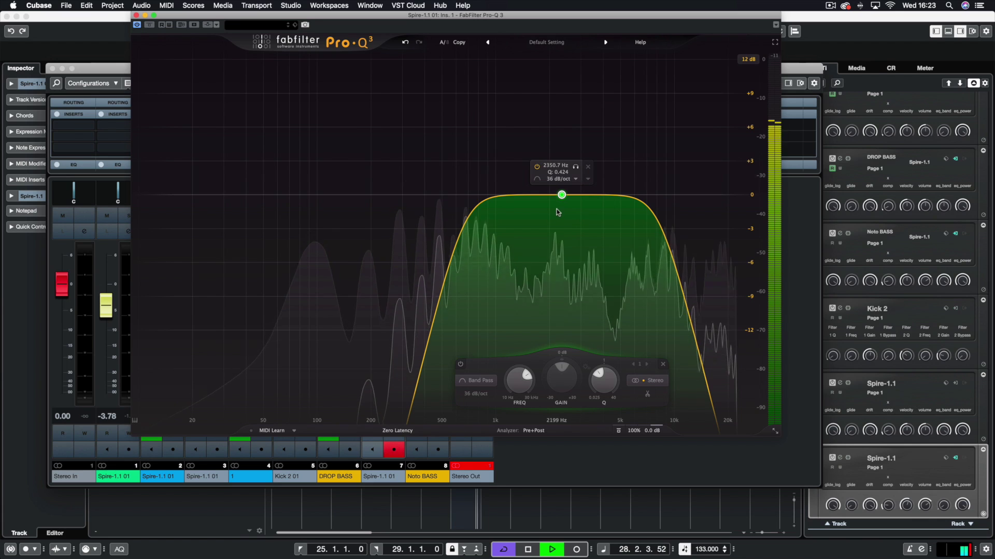
scroll(554, 210, down, 3)
scroll(552, 210, down, 1)
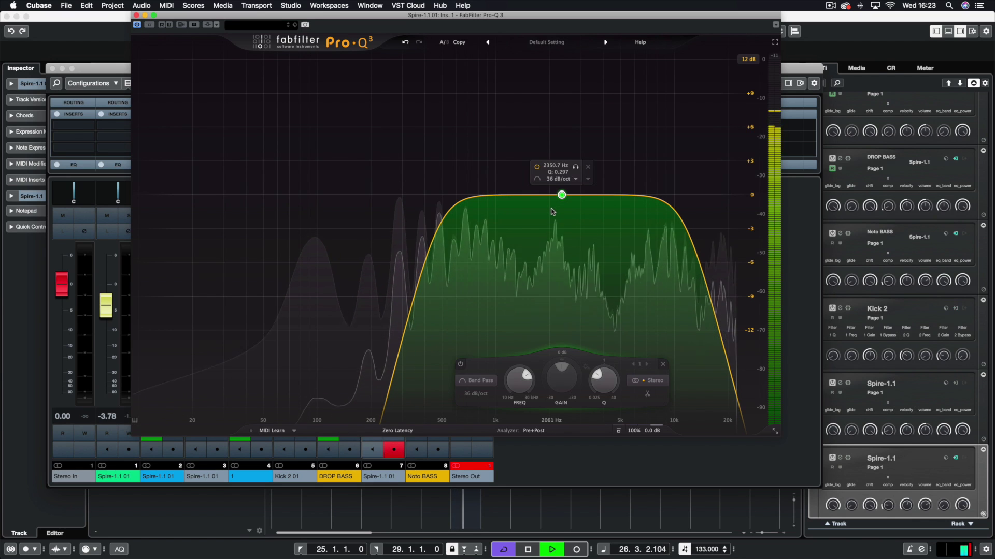
- Stop playback with the Pro-Q 3 and MixConsole windows closed, and place the project cursor at bar 17
key(super+w)
key(space)
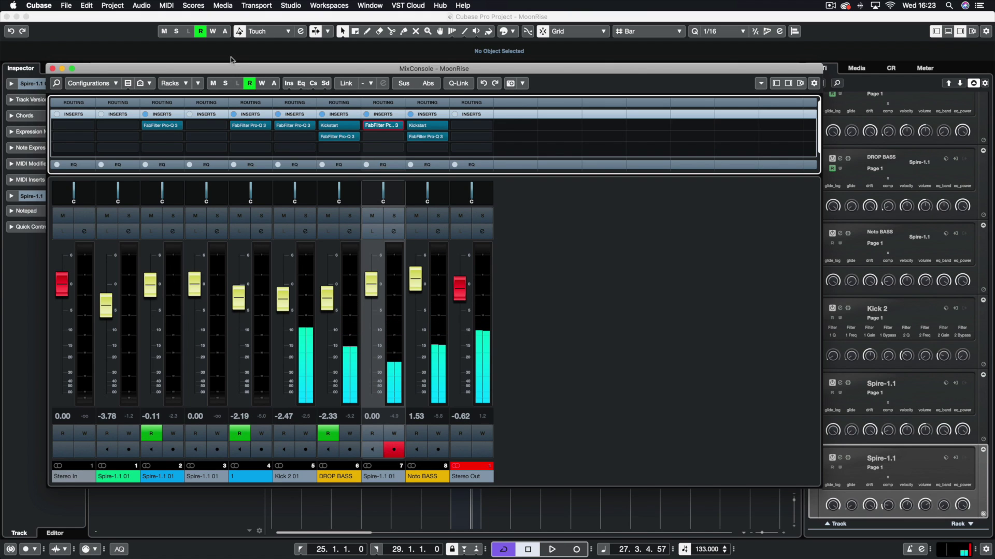
key(super+w)
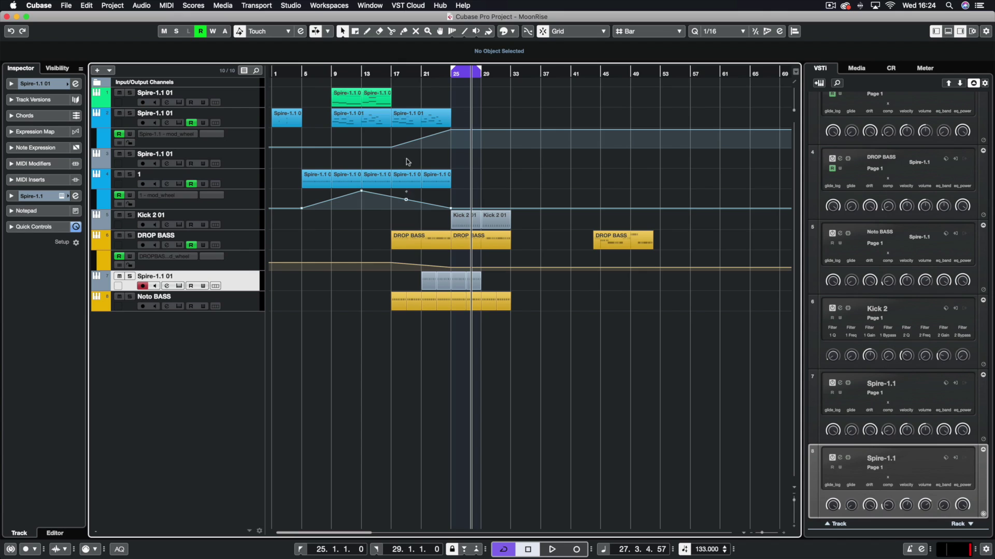
click(331, 74)
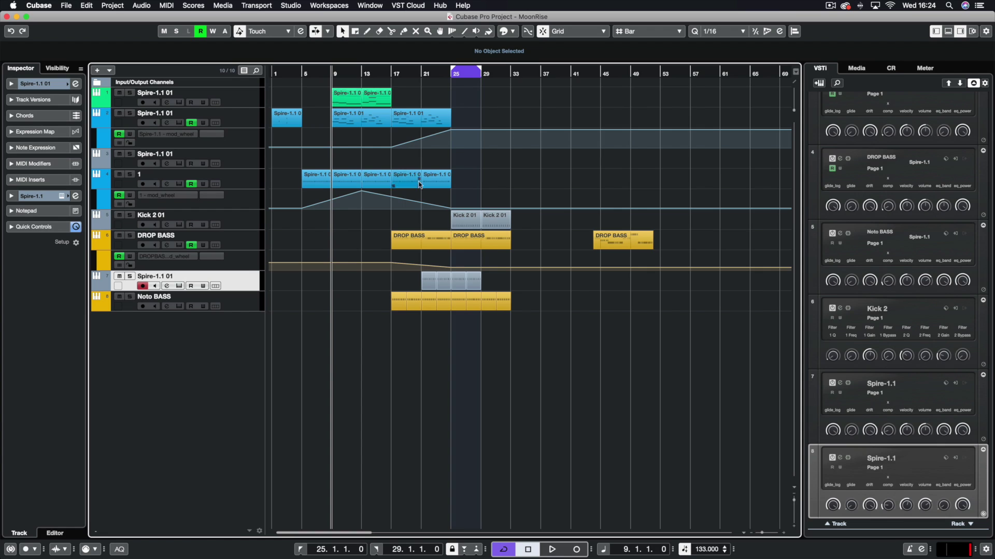
click(392, 71)
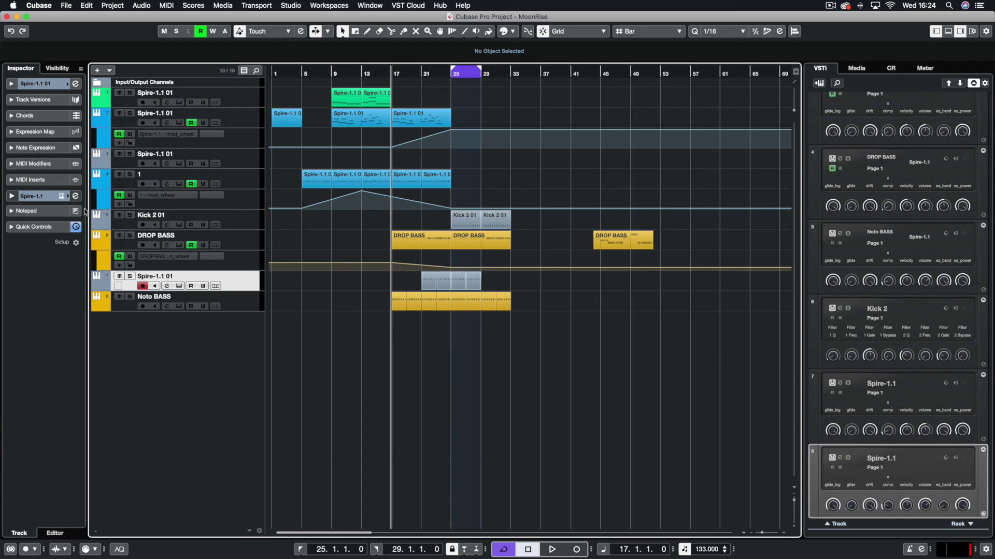
- Name the new Spire patch BA_Tut and save the sound bank over the existing DHMusic.sbf
click(63, 198)
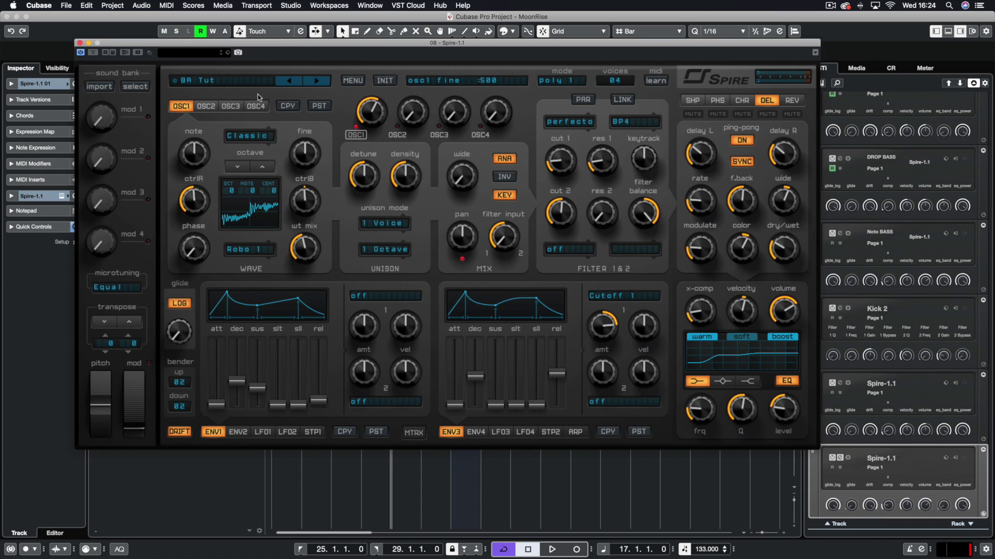
click(354, 81)
click(370, 142)
key(Return)
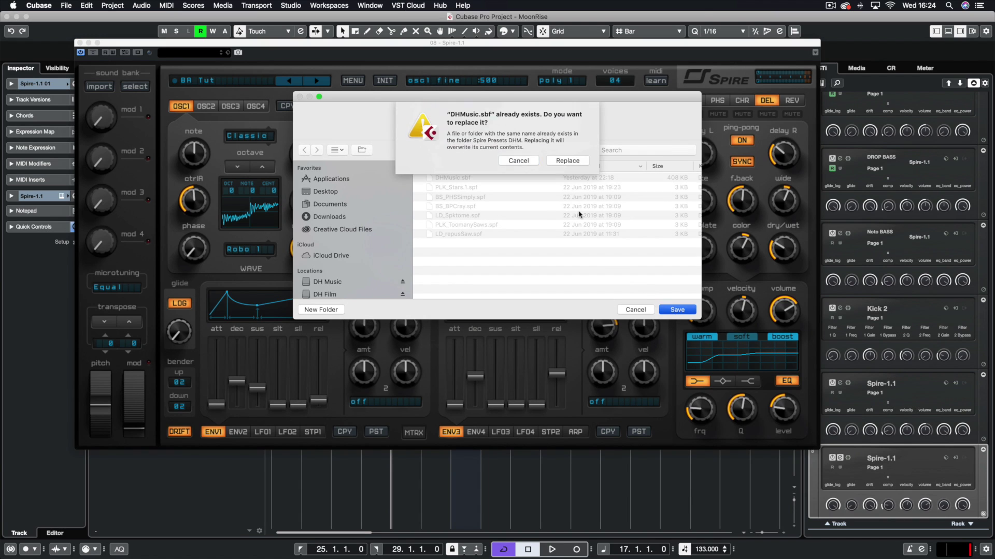
click(573, 160)
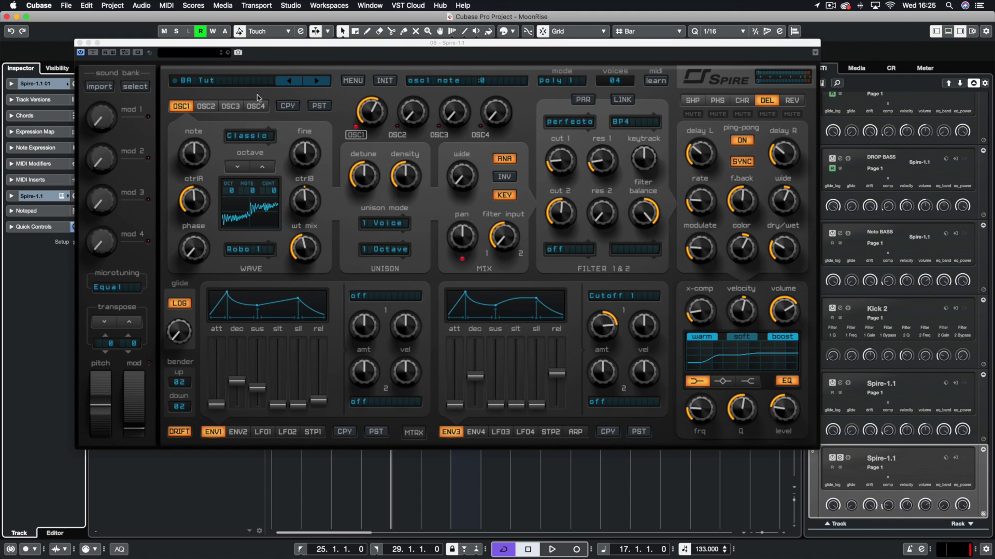
- Check the Spire bank's preset list for BA_Tut, and close the synth window
click(208, 81)
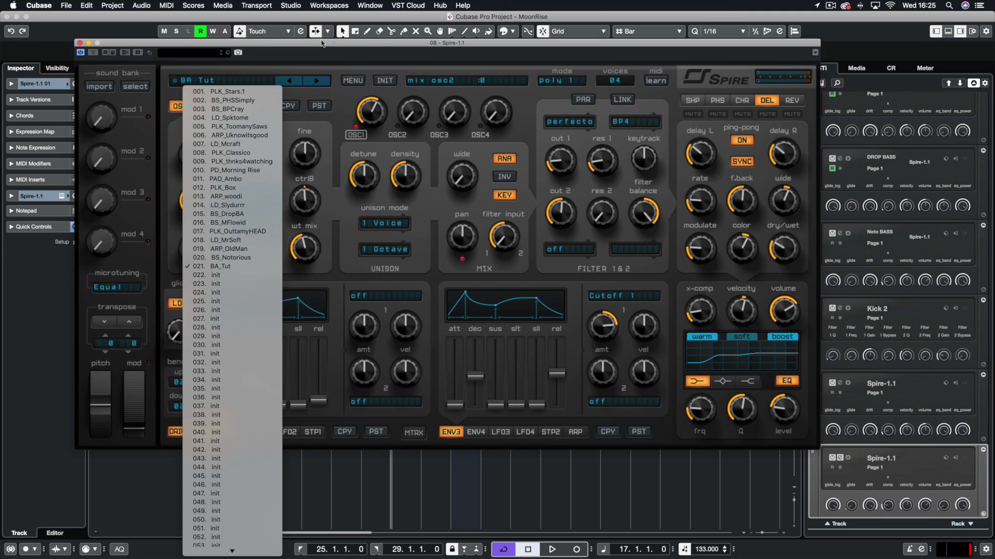
click(335, 56)
click(79, 42)
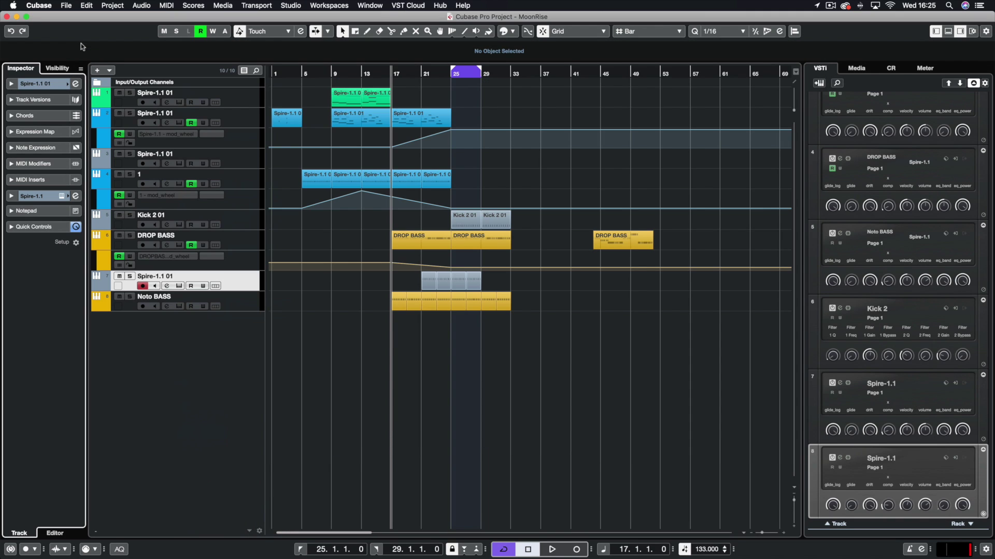